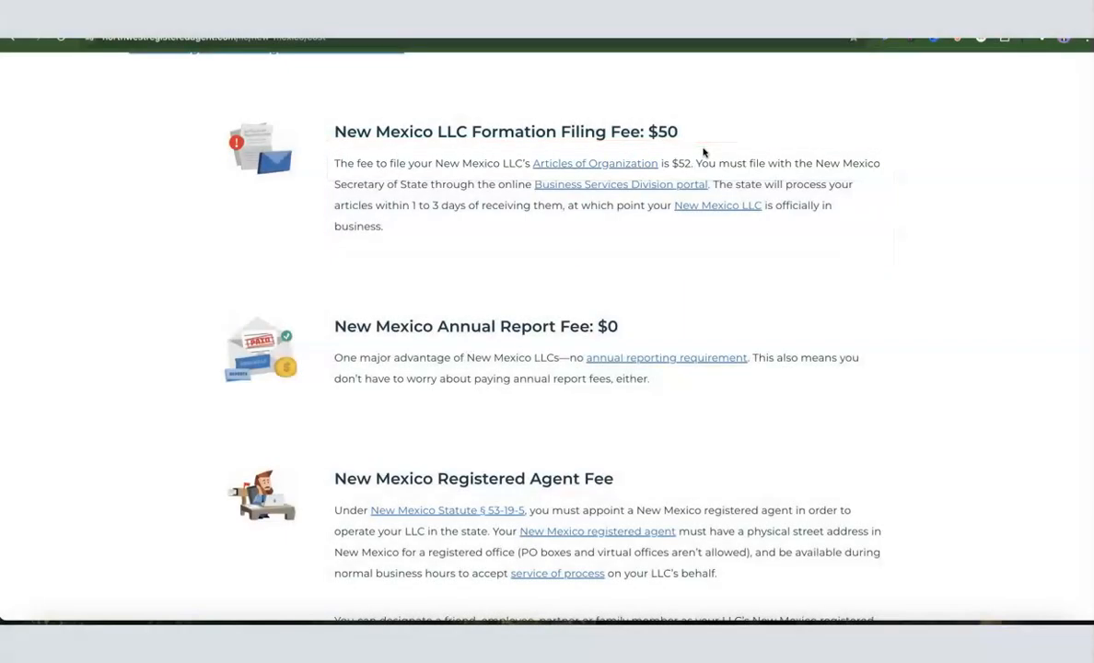
Choose New Mexico as the state in which to form the LLC.
left_click(702, 153)
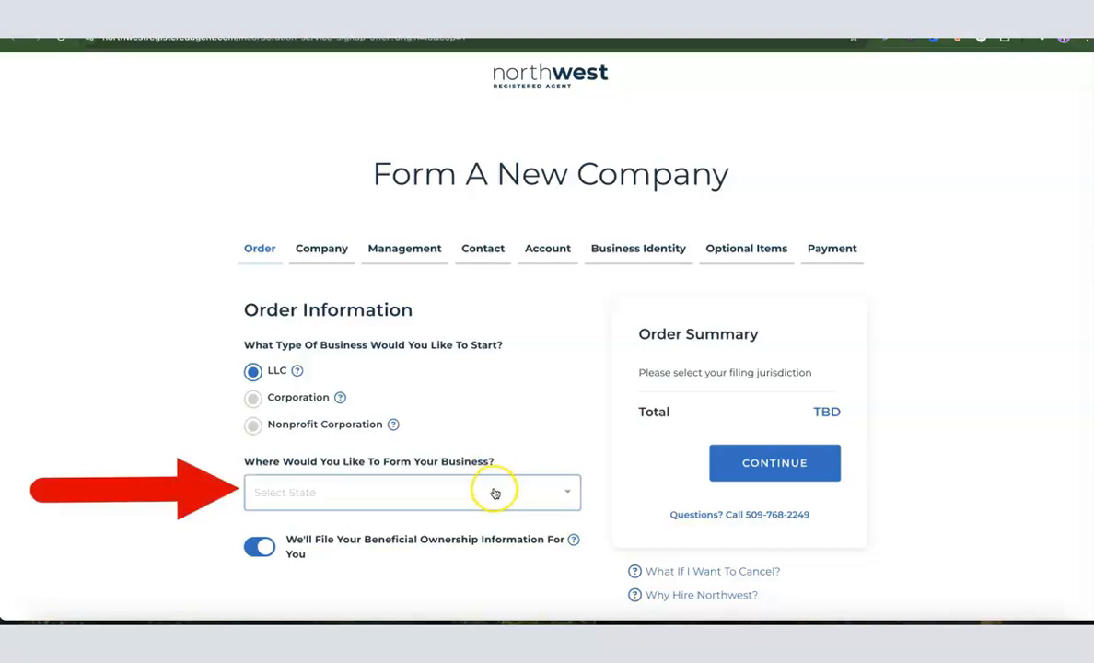
left_click(495, 494)
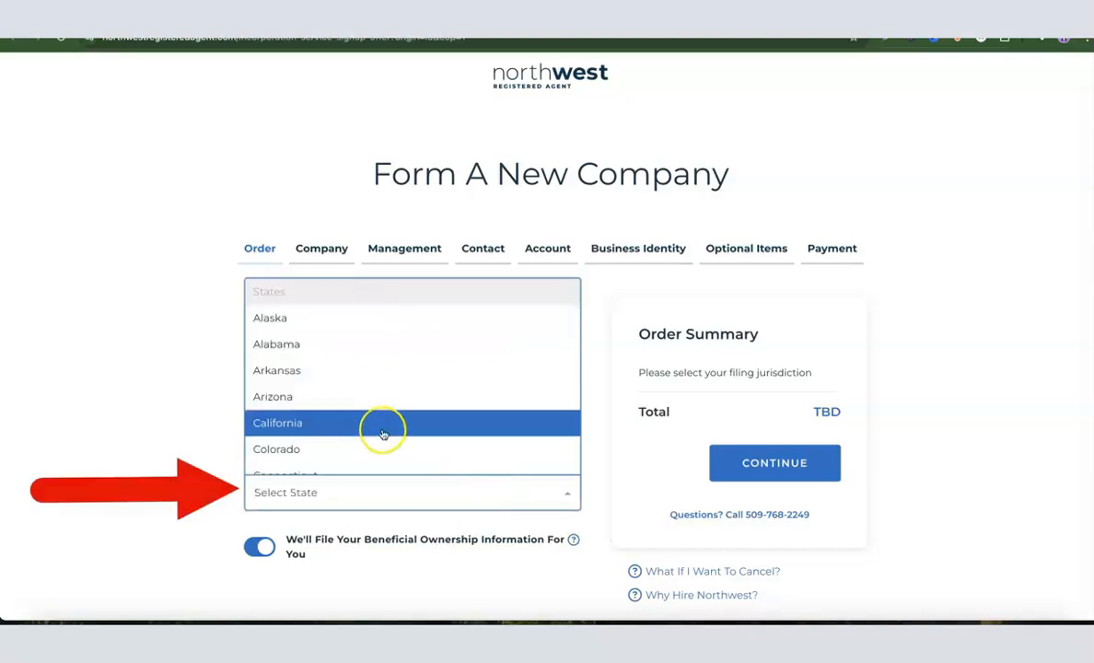
scroll(408, 386, "down", 8)
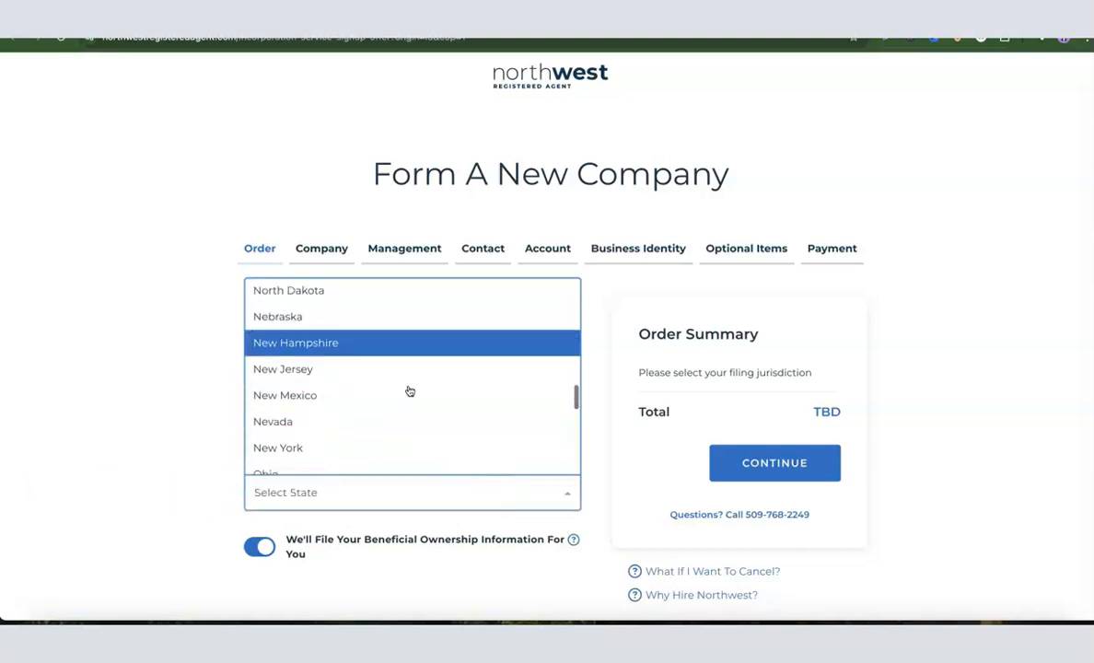
scroll(409, 391, "down", 1)
left_click(313, 336)
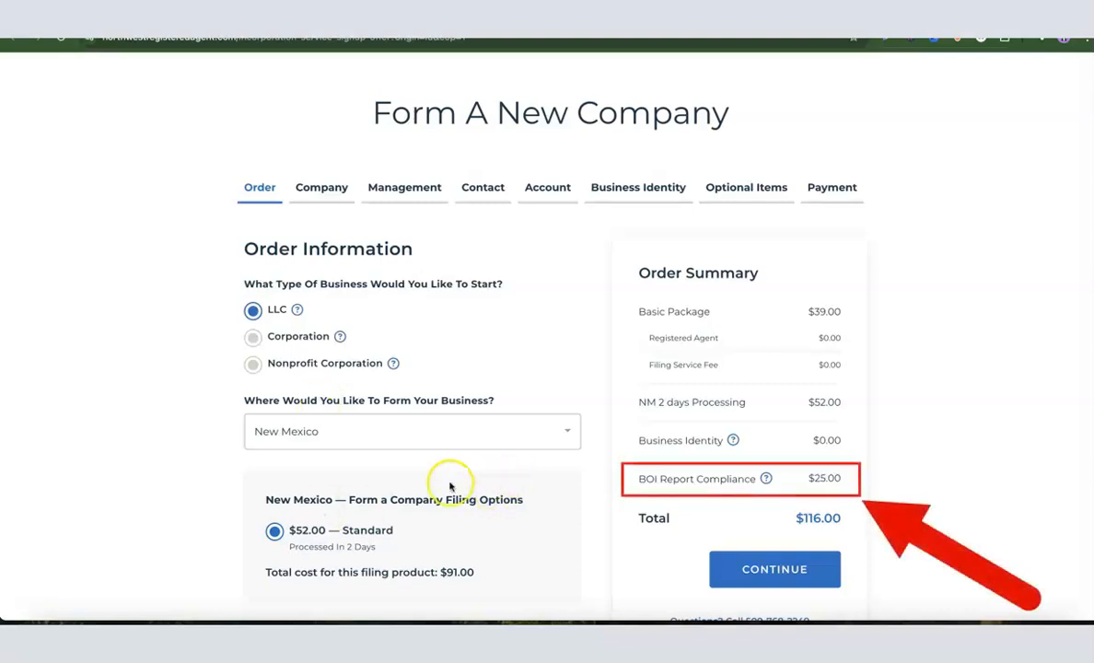
Keep the $52.00 Standard filing option with beneficial ownership filing enabled, and continue to the company details.
left_click(223, 467)
scroll(313, 456, "down", 1)
scroll(336, 440, "down", 2)
scroll(336, 446, "up", 2)
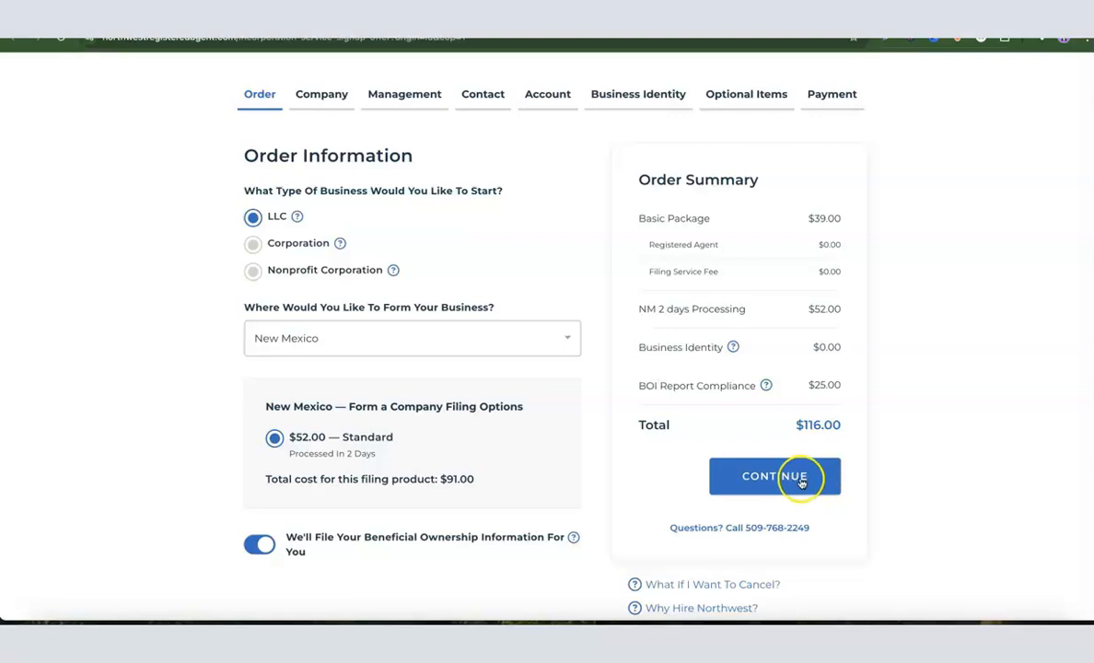
left_click(816, 485)
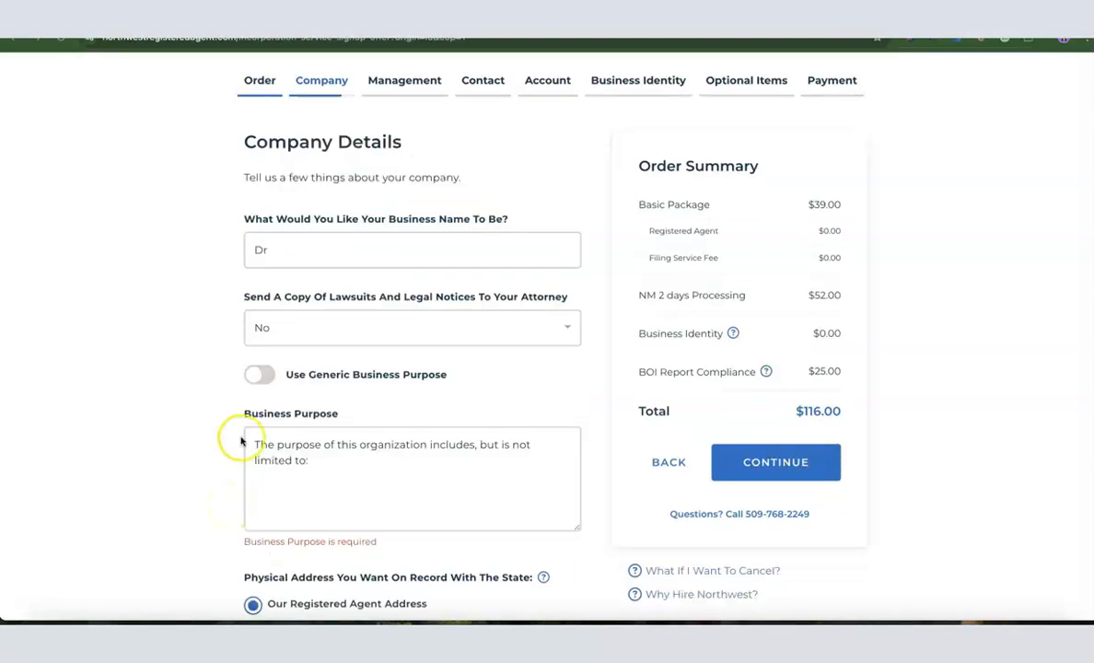
Enter "Dropshipping Hustle" as the business name.
left_click(299, 249)
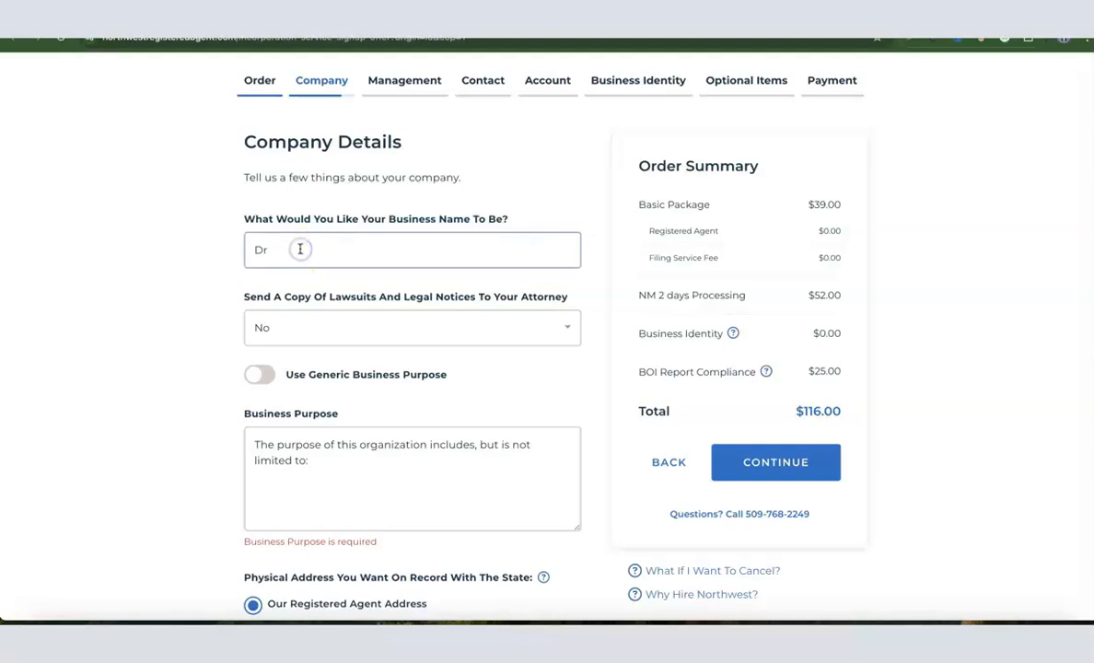
left_click(300, 250)
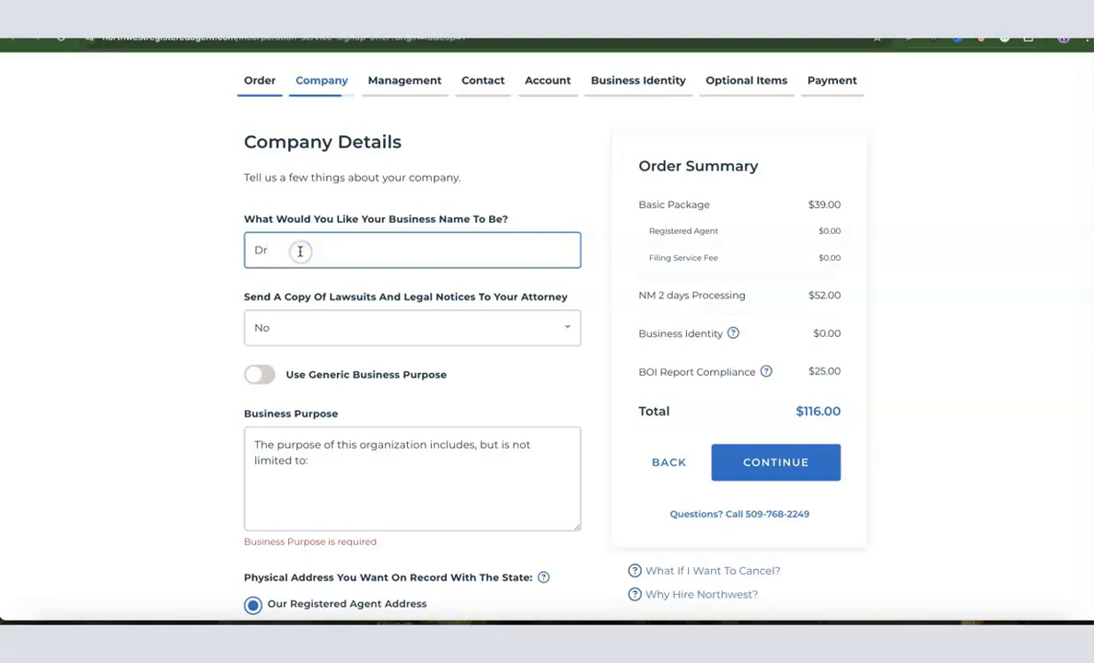
type("opshipping Hustle")
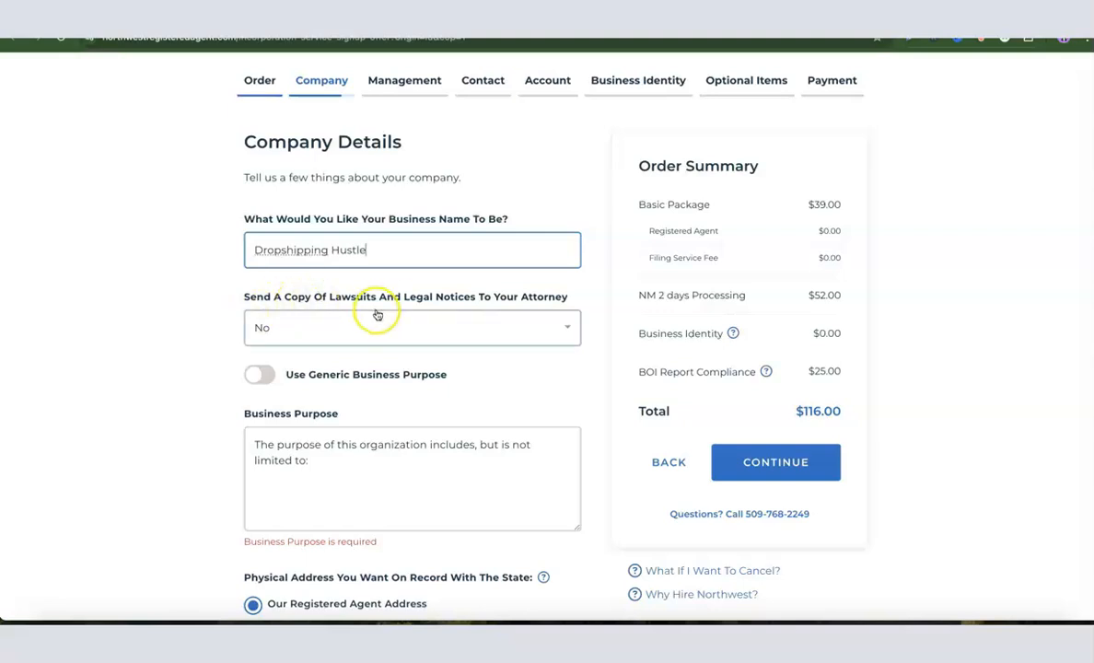
left_click(471, 329)
left_click(306, 363)
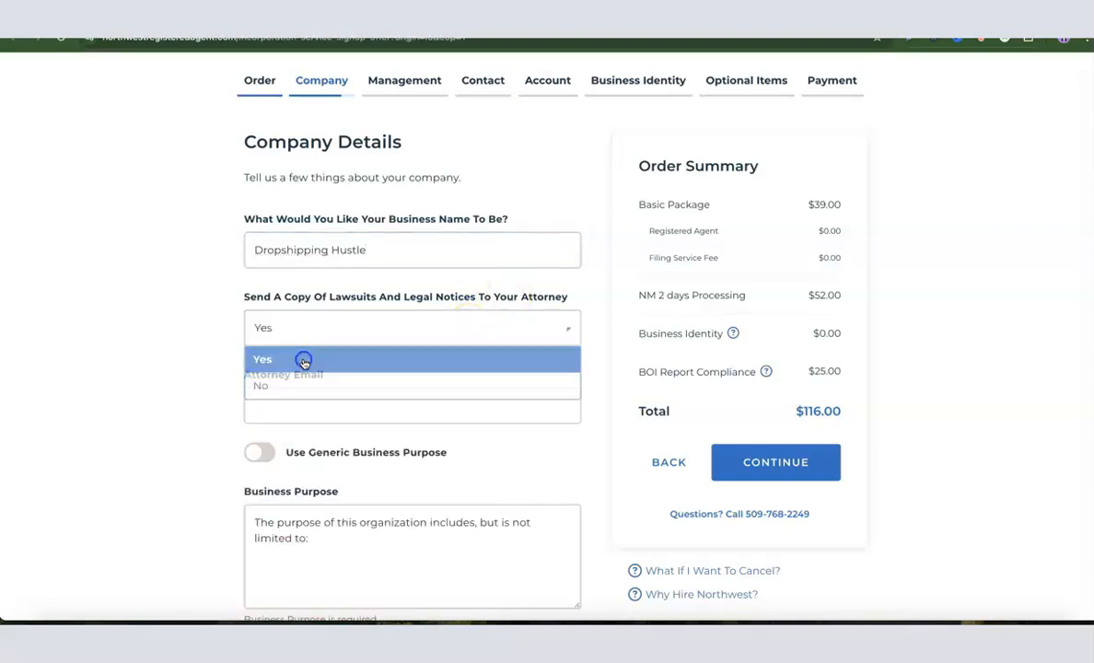
left_click(310, 408)
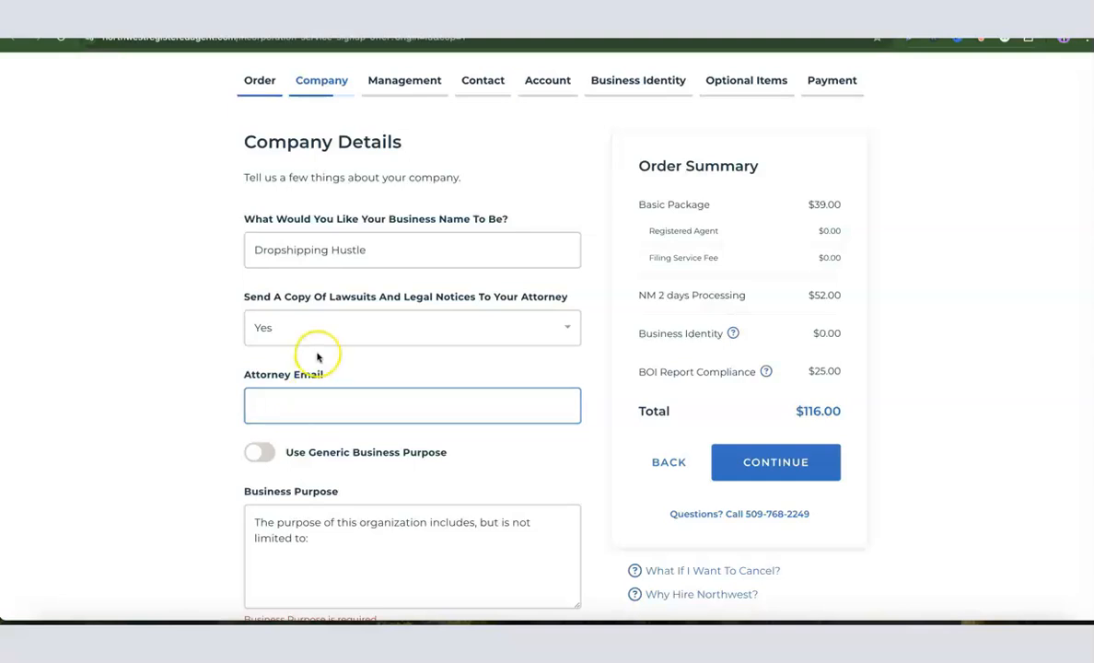
left_click(337, 321)
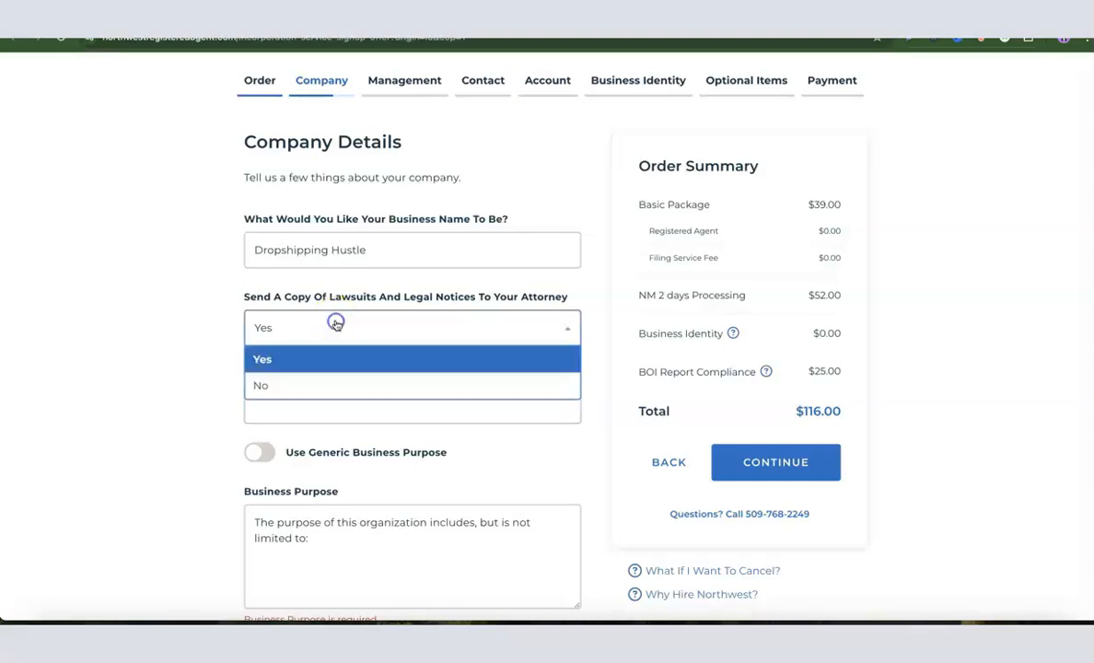
left_click(267, 388)
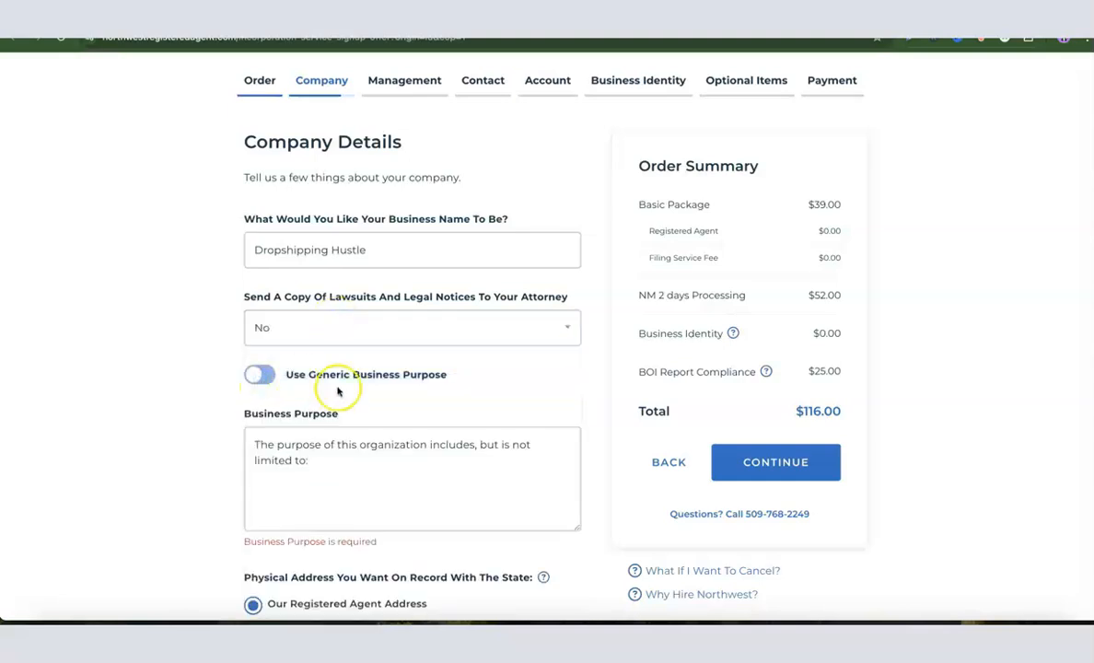
scroll(312, 372, "down", 1)
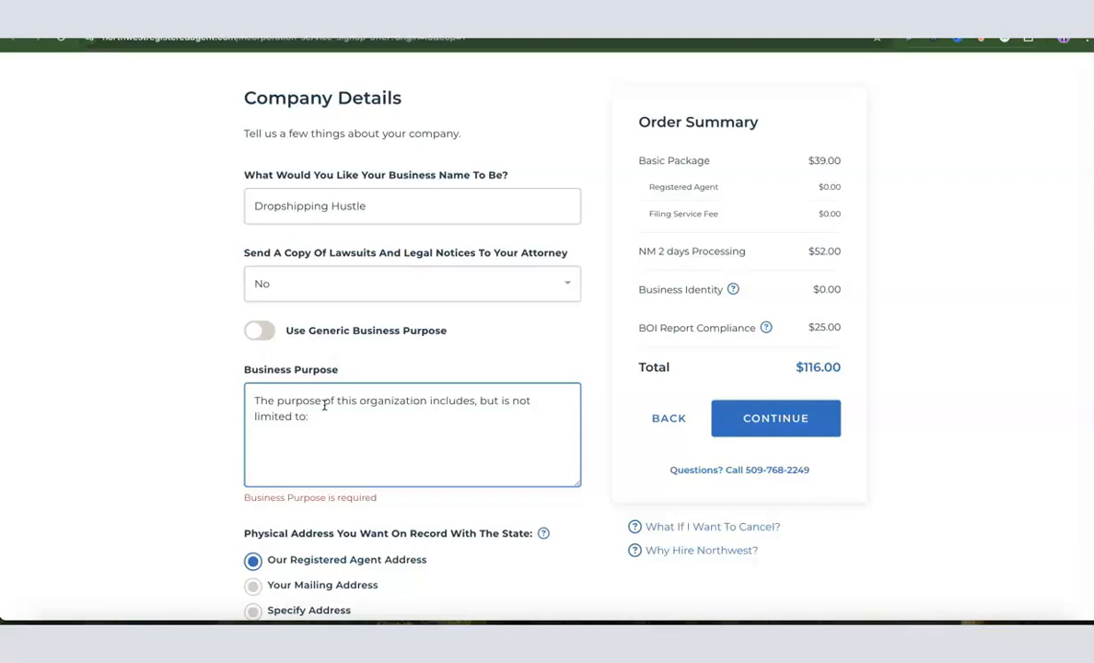
left_click(183, 402)
left_click(259, 332)
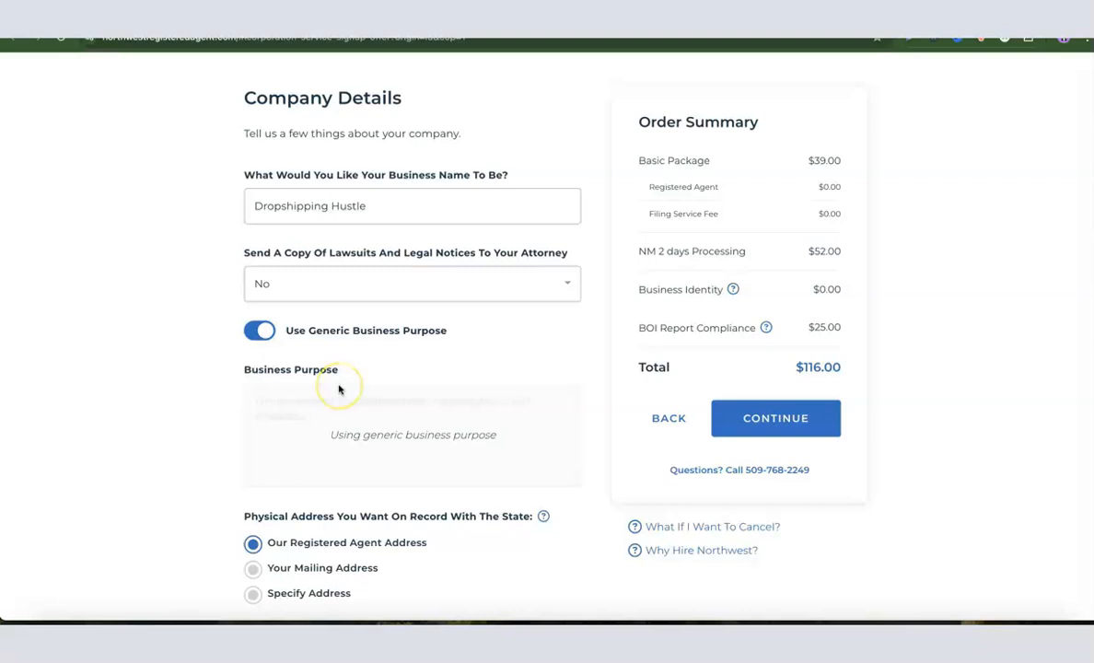
left_click(260, 332)
Complete the business purpose statement with "ecommerce and sales of general product.".
left_click(352, 430)
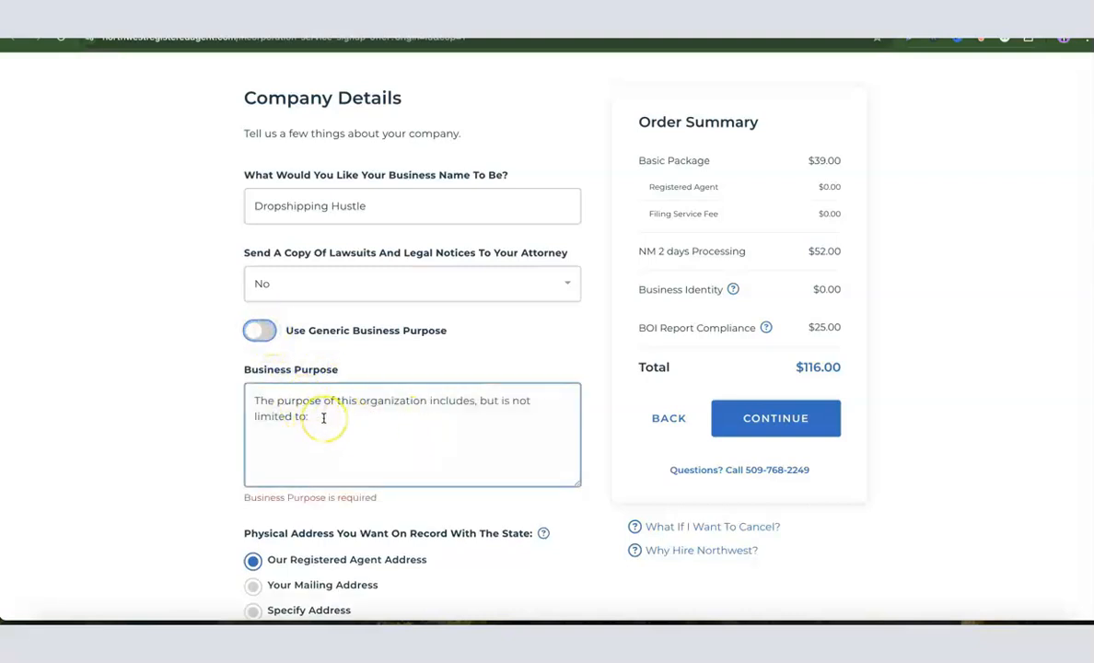
left_click(323, 417)
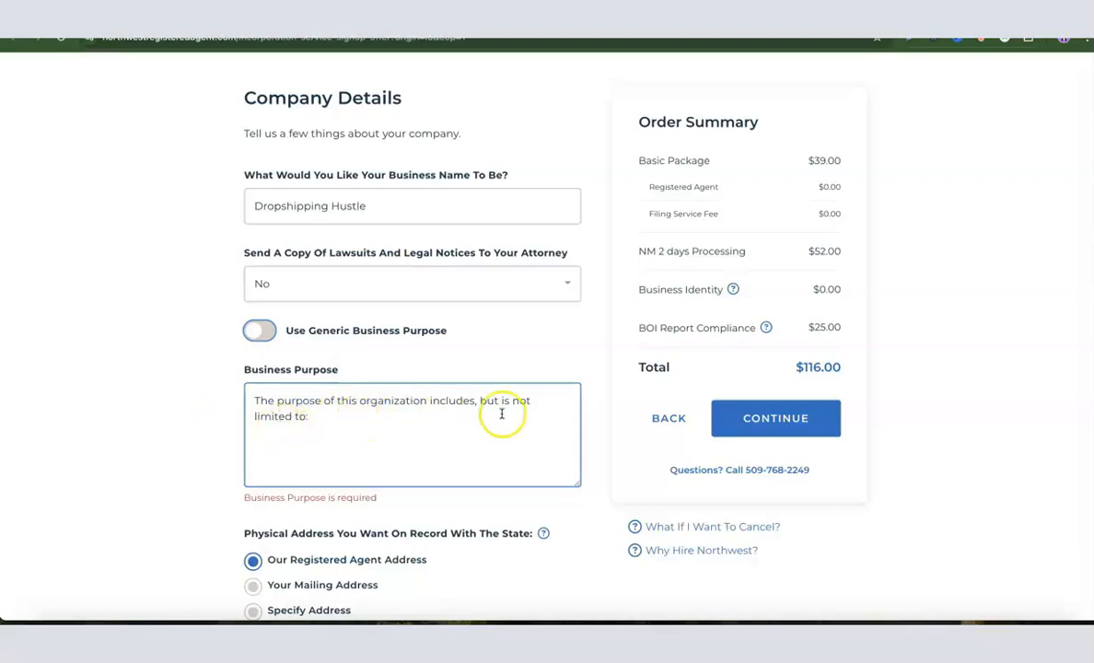
left_click(343, 418)
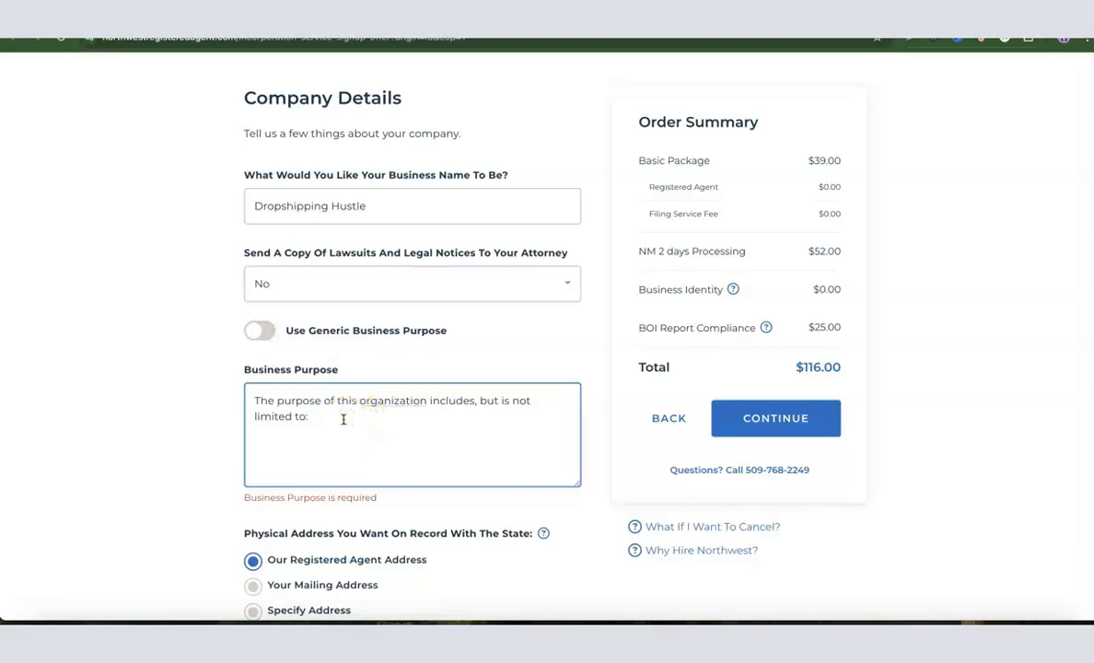
type("ecommerce and sales of general product.")
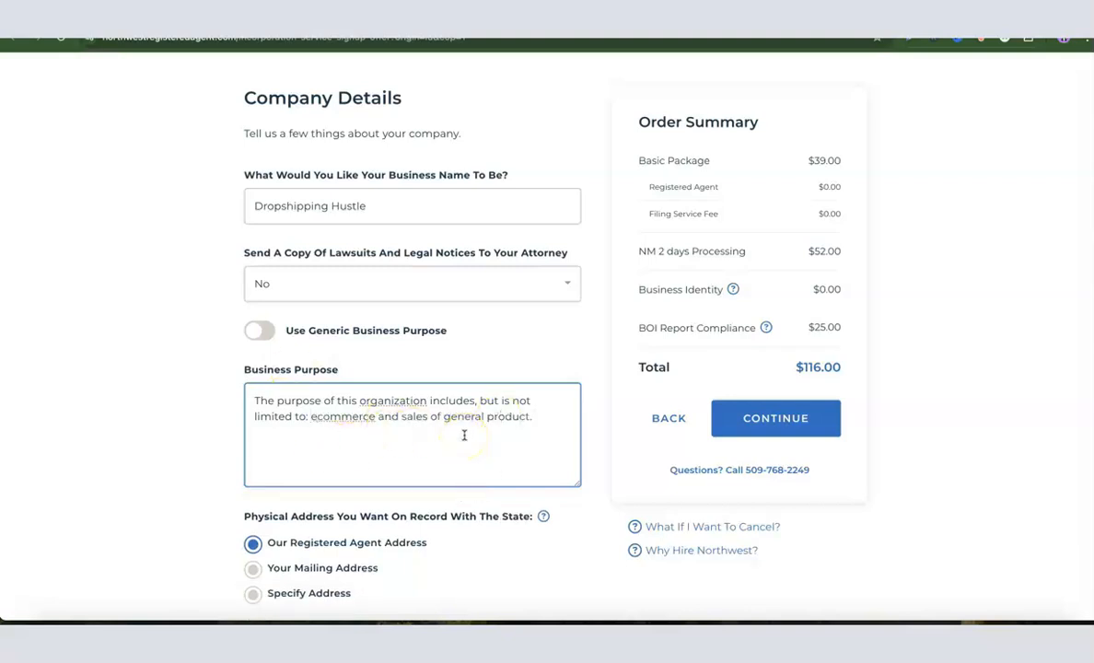
left_click(225, 391)
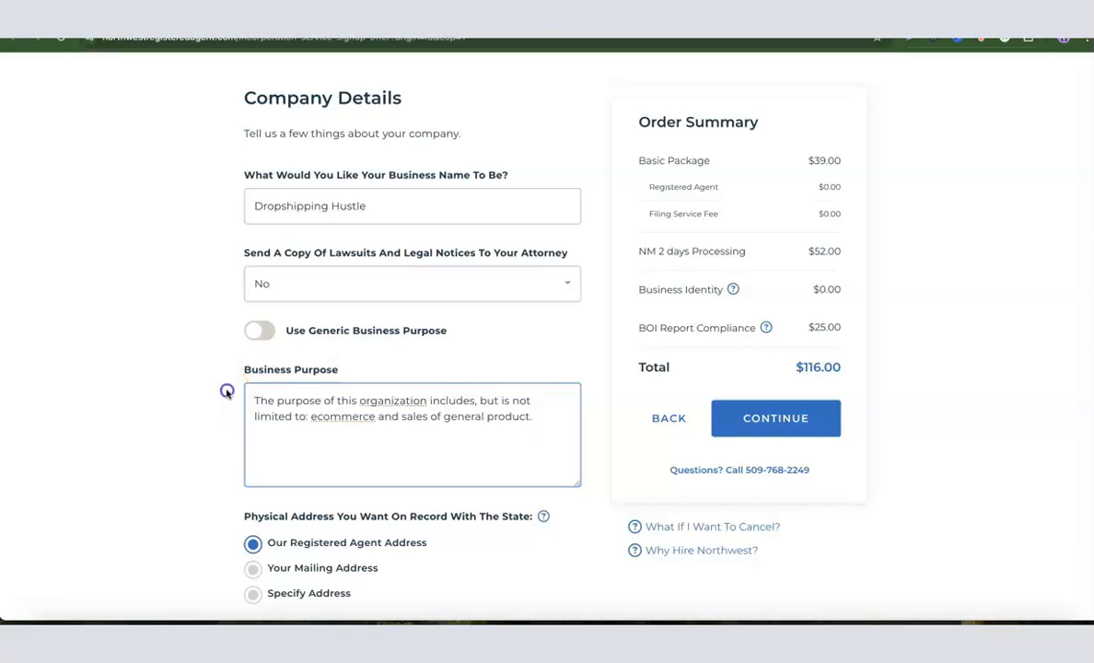
Keep the registered agent address as both the physical and mailing address on record, and continue to company management.
scroll(326, 369, "down", 2)
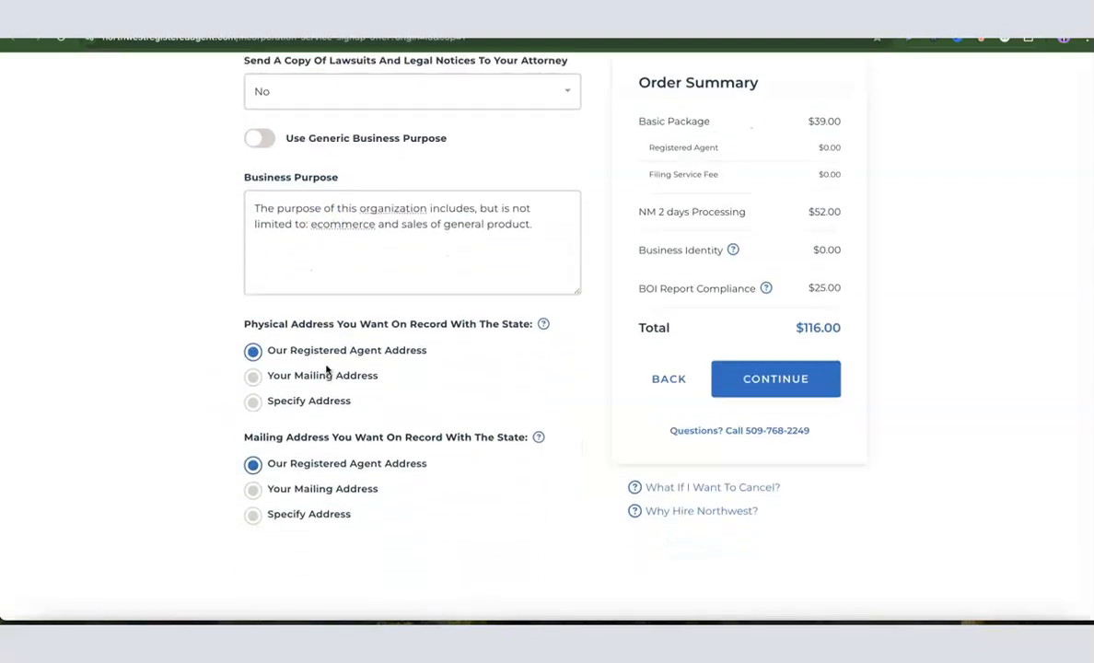
left_click(334, 369)
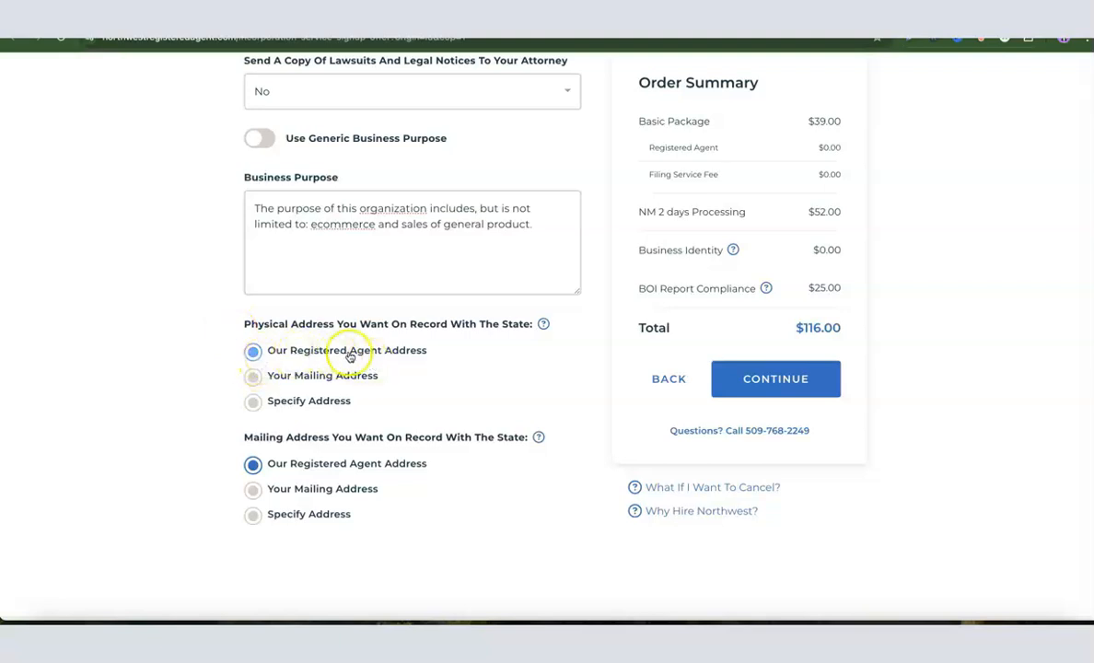
scroll(414, 362, "down", 1)
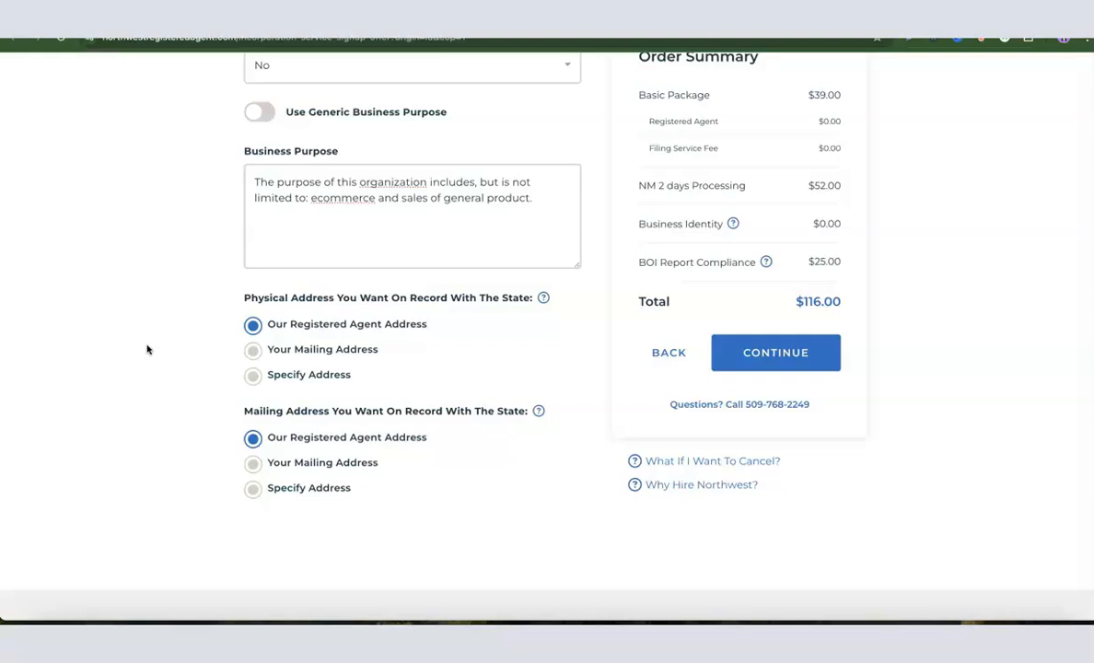
scroll(175, 366, "up", 5)
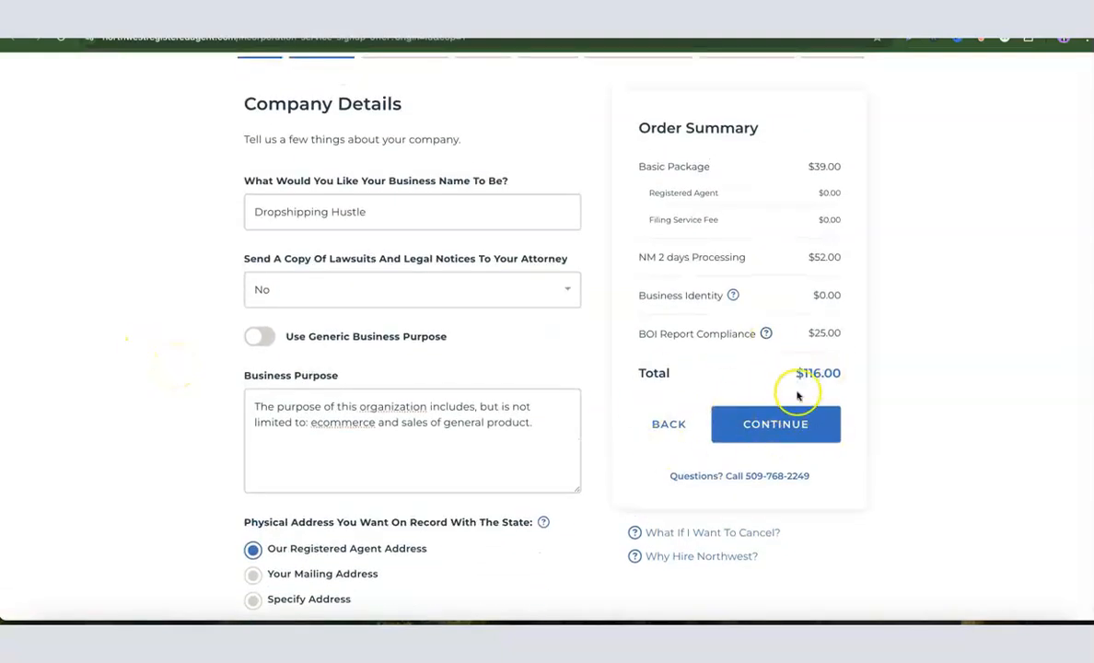
scroll(792, 406, "down", 1)
left_click(772, 416)
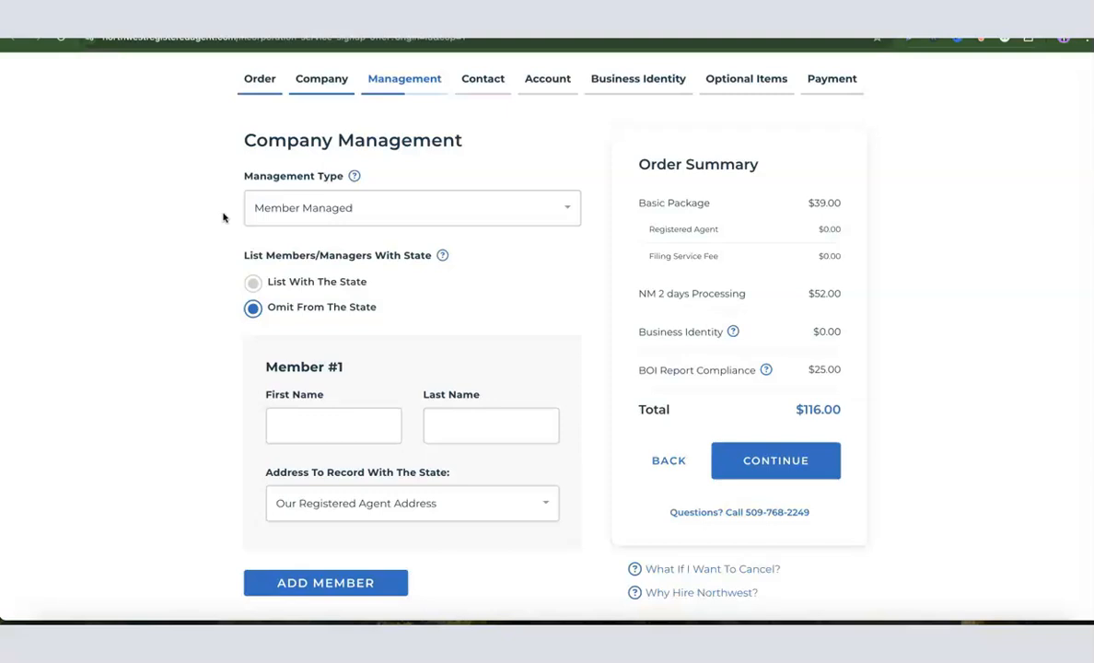
Select Member Managed as the management type and keep the members omitted from the state listing.
left_click(296, 208)
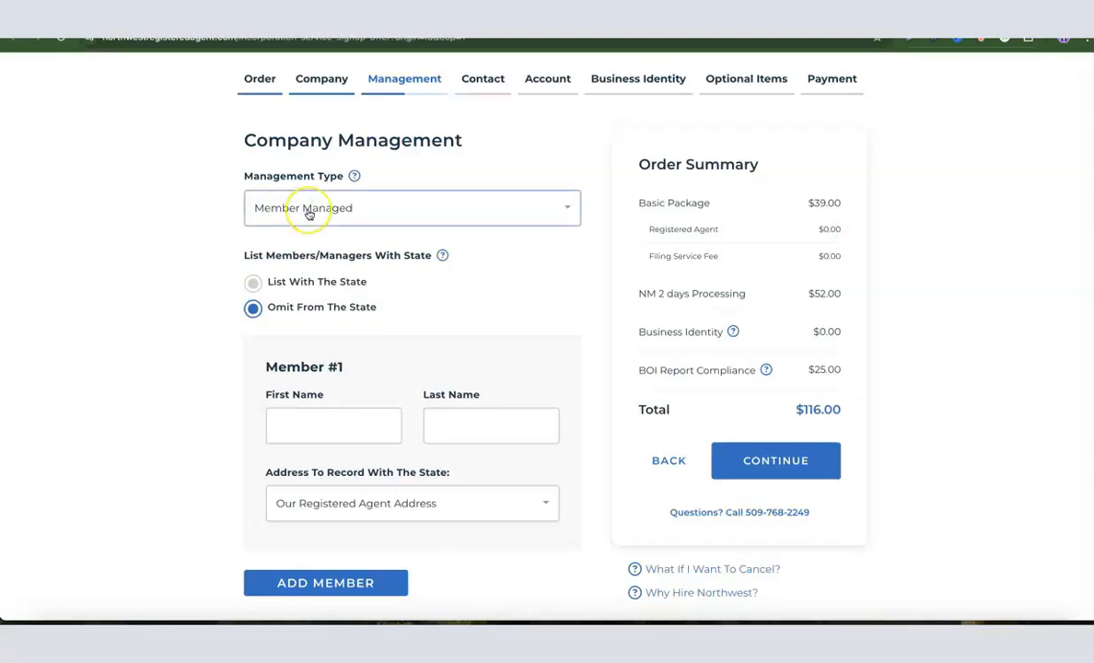
left_click(309, 214)
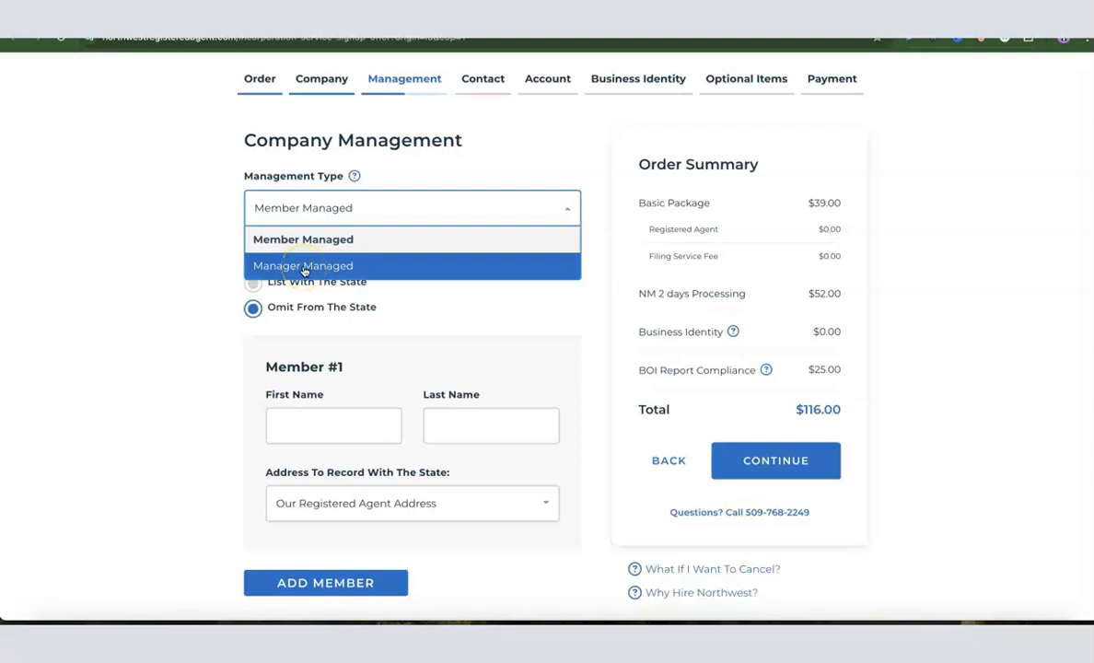
left_click(288, 239)
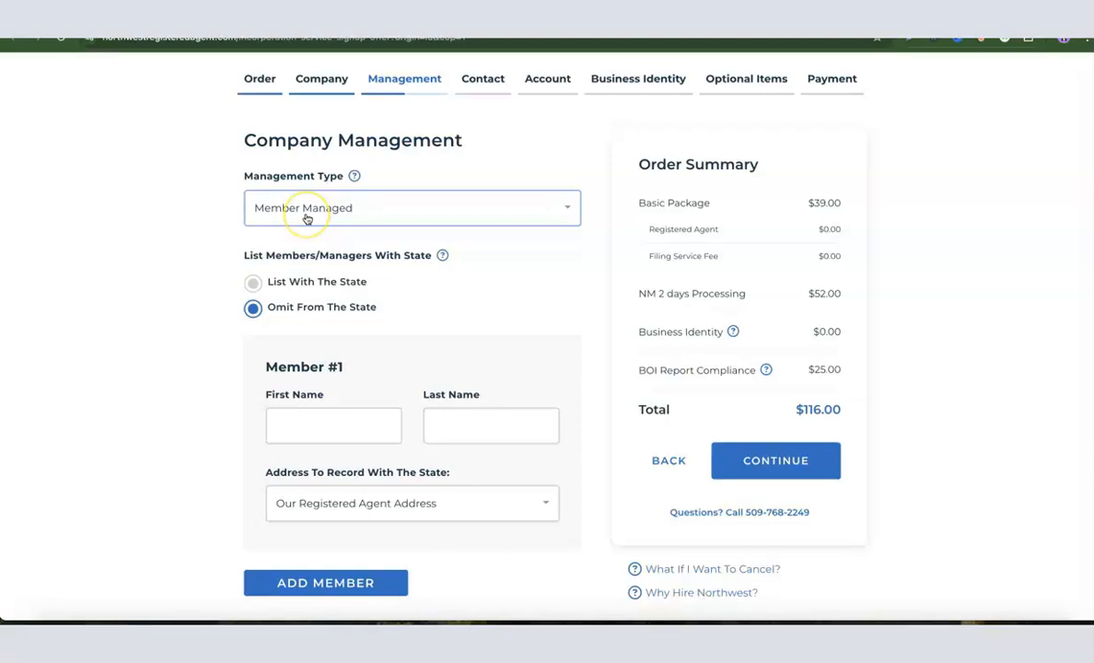
left_click(230, 311)
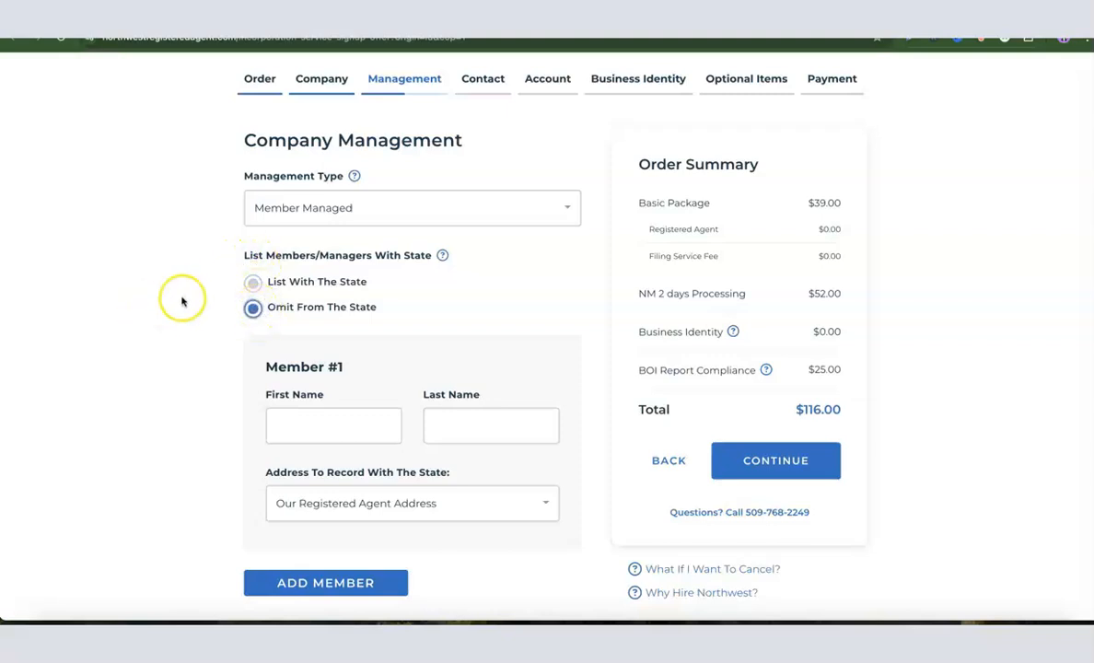
Fill in the first and last name of Member #1, keeping the registered agent address as the address recorded with the state.
scroll(230, 322, "down", 1)
left_click(311, 417)
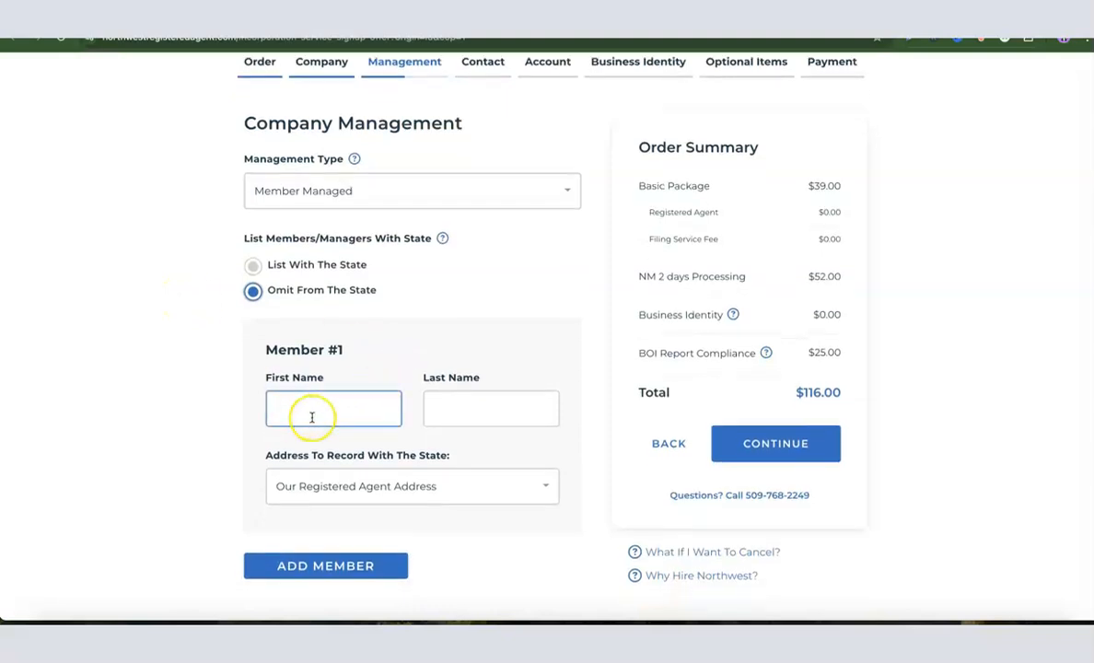
left_click(505, 409)
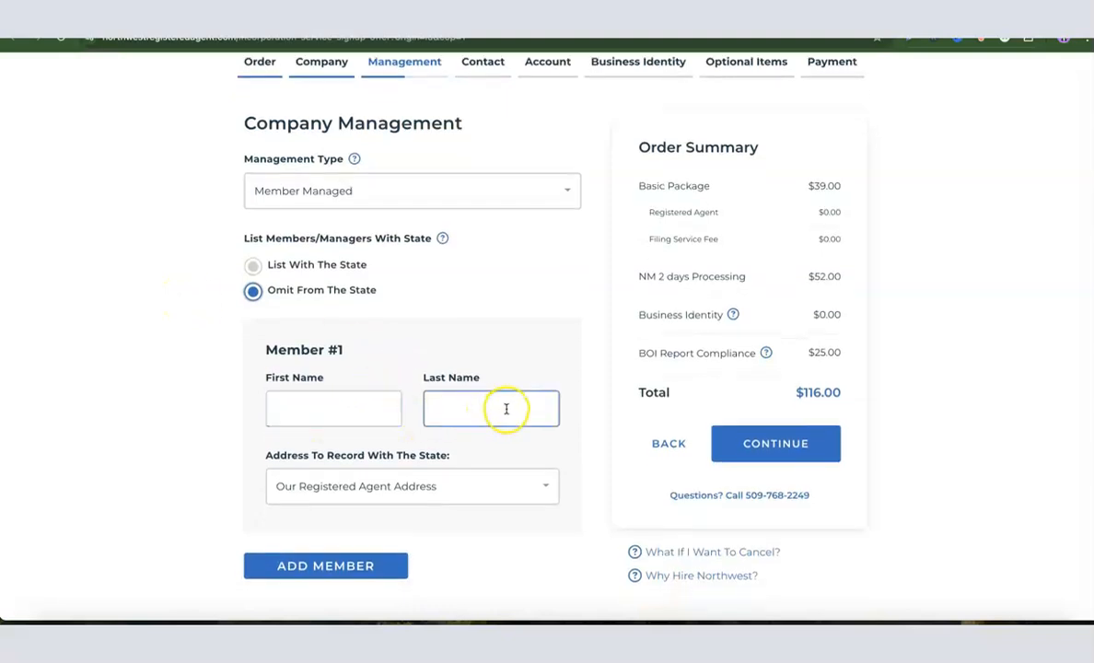
left_click(315, 422)
left_click(488, 417)
scroll(476, 417, "down", 1)
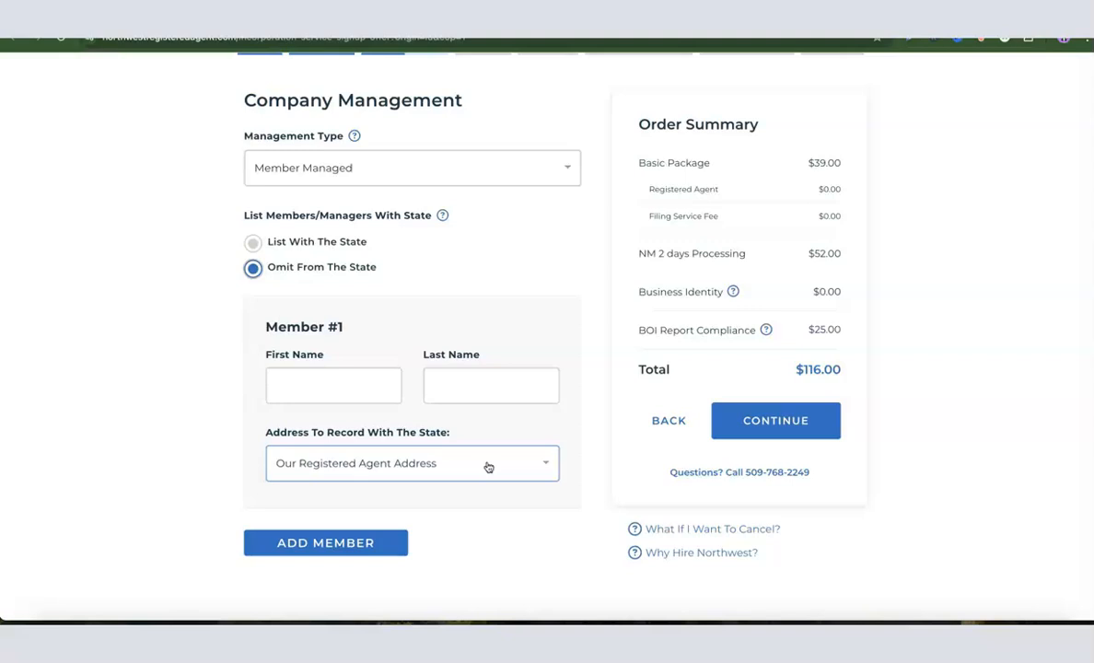
left_click(354, 397)
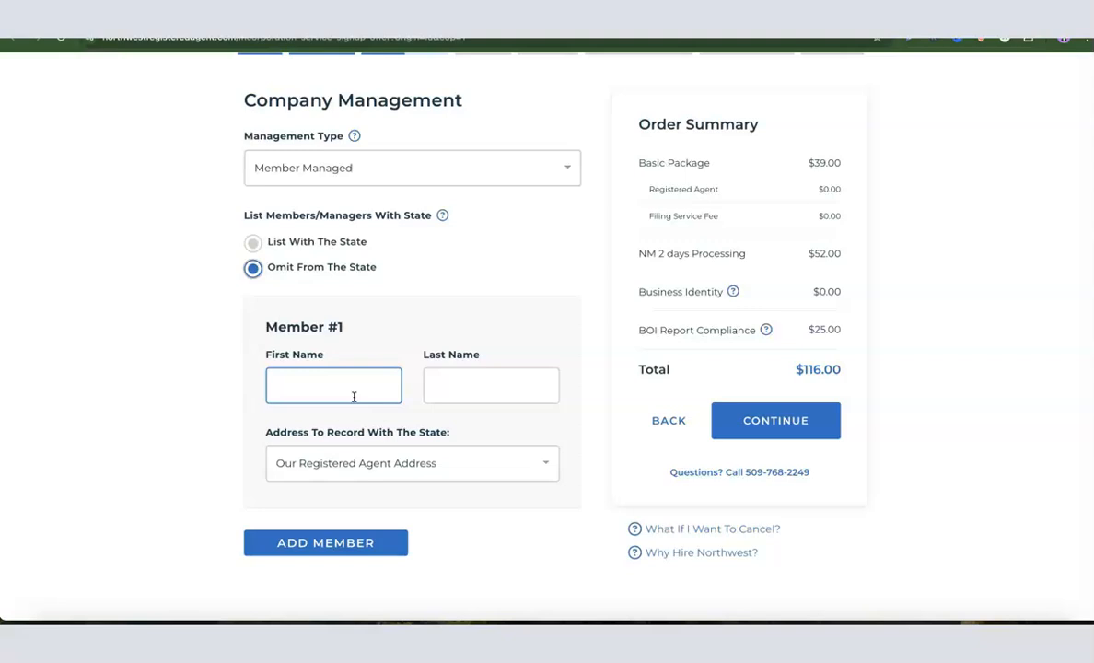
left_click(358, 479)
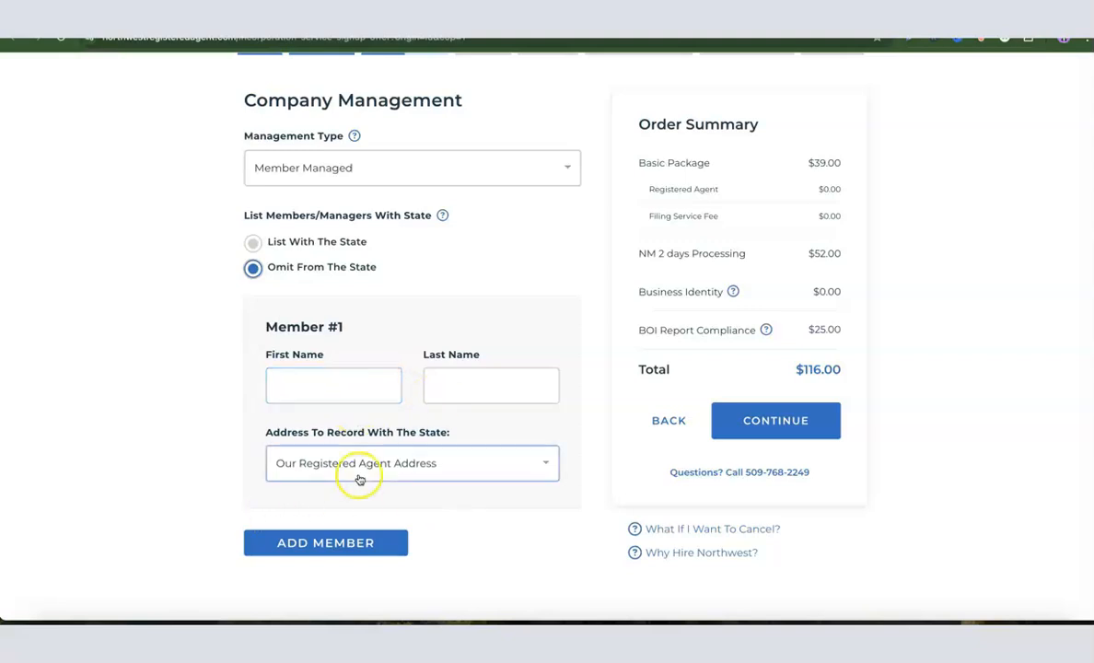
scroll(395, 467, "down", 1)
scroll(395, 466, "down", 1)
scroll(390, 459, "up", 4)
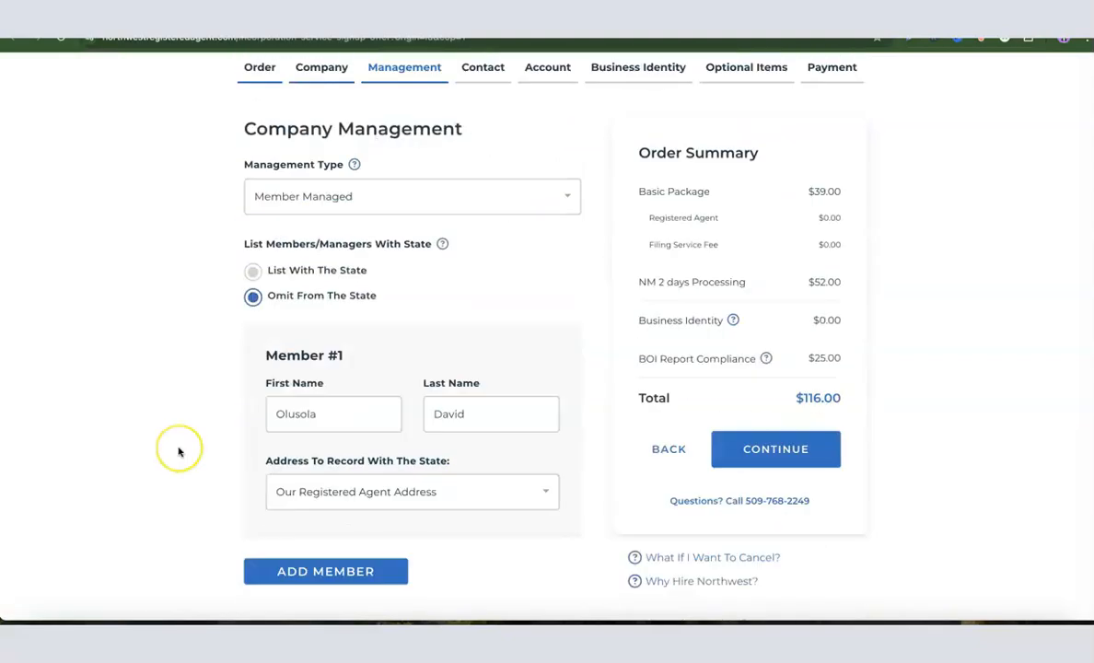
scroll(176, 446, "down", 1)
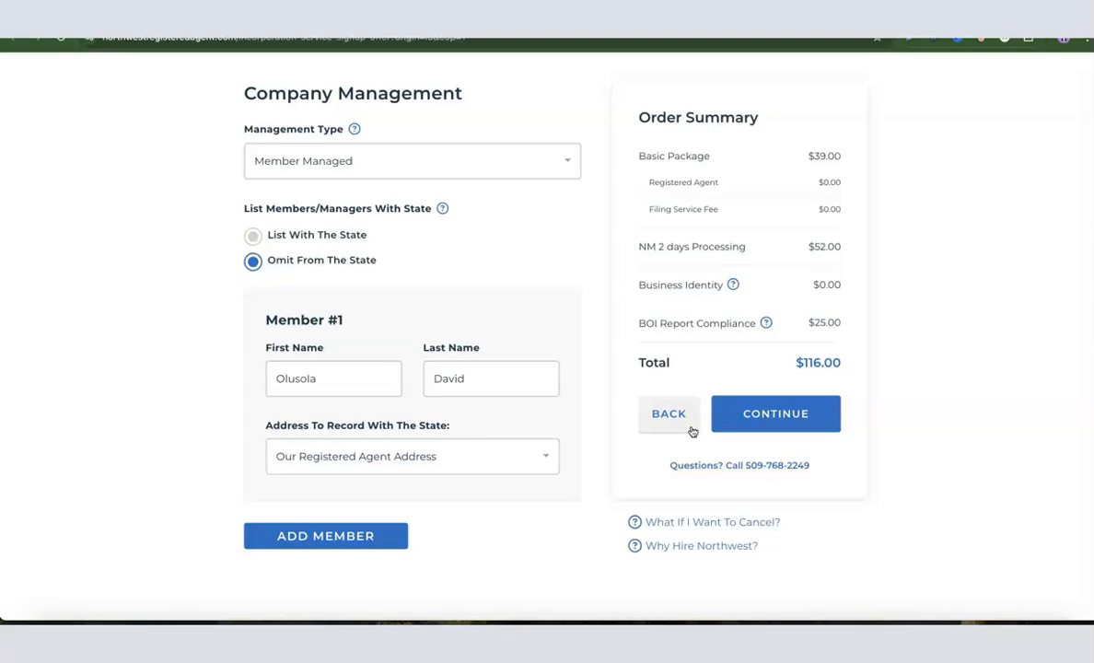
left_click(541, 456)
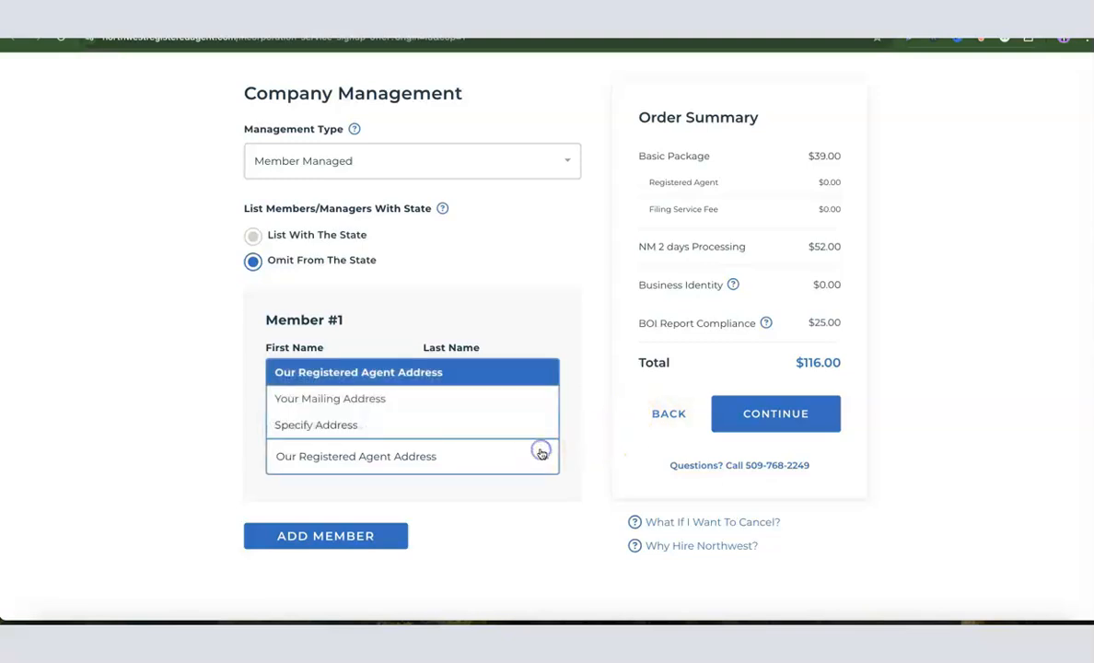
left_click(356, 427)
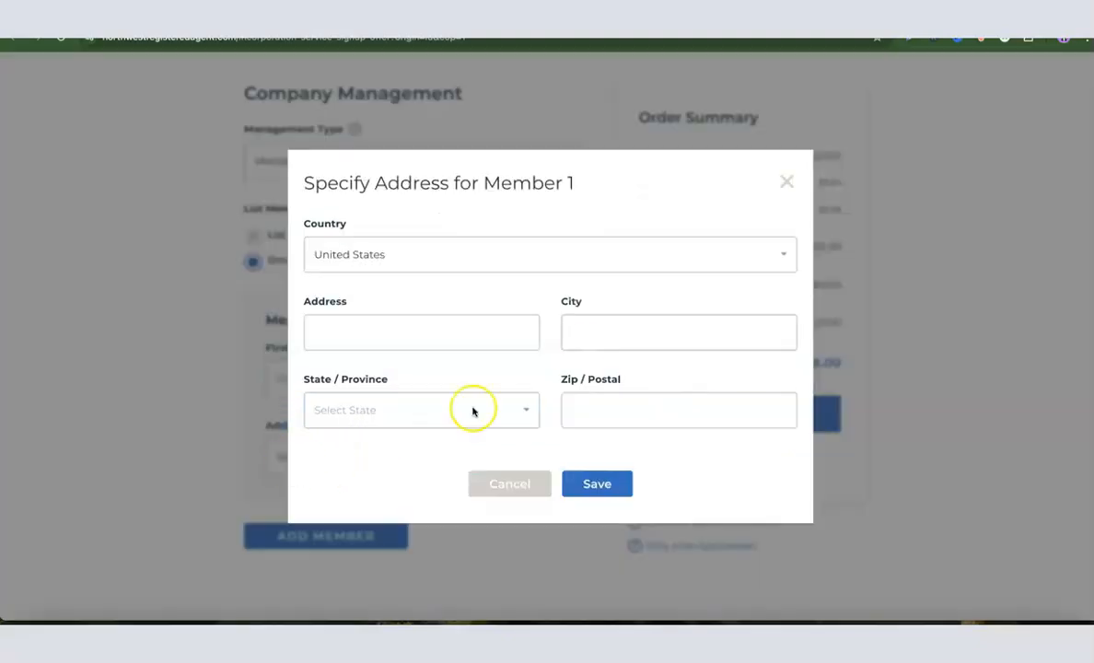
left_click(516, 329)
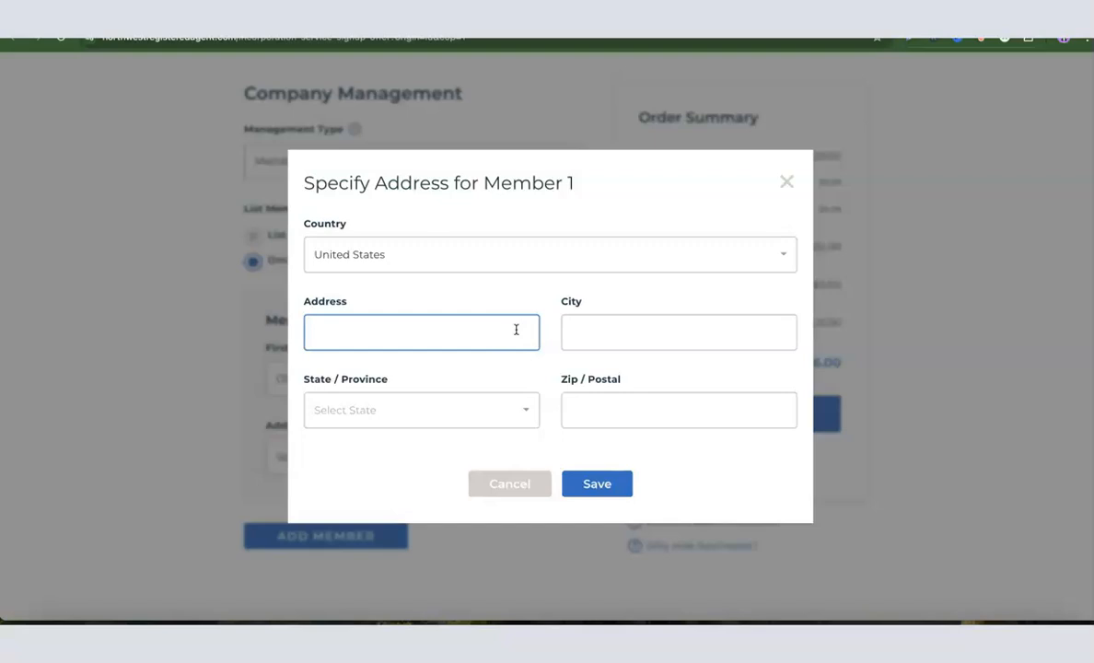
left_click(785, 183)
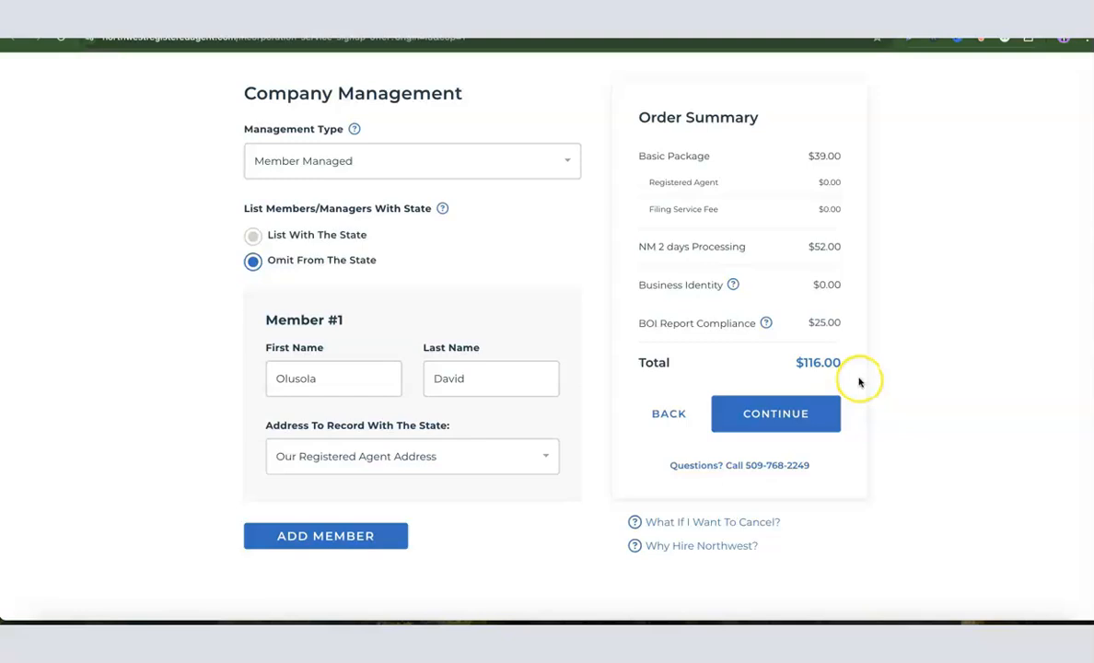
Keep the registered agent address for Member #1 and continue to the contact details.
left_click(777, 415)
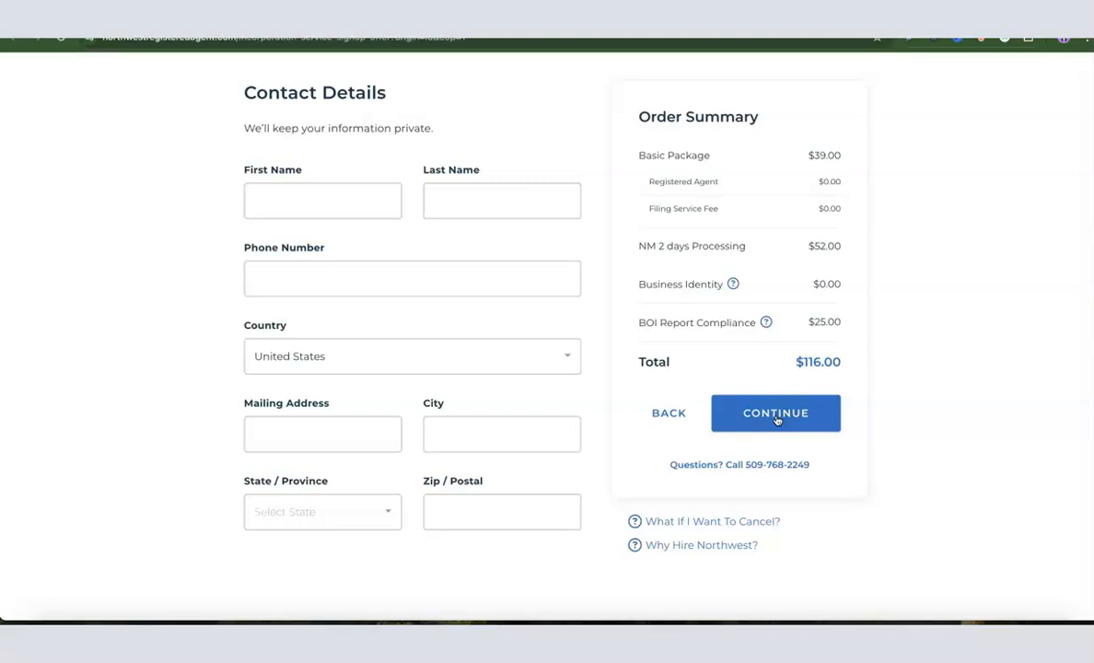
Review the contact details fields for name, phone number, country, mailing address, city, state and postal code.
left_click(274, 203)
left_click(312, 197)
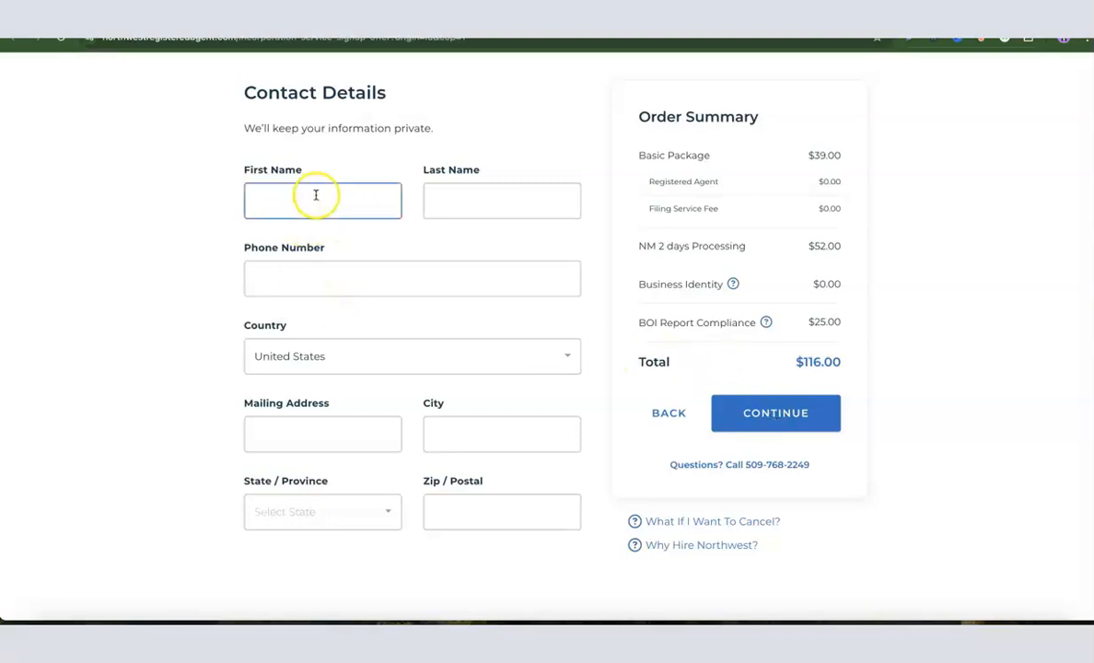
left_click(508, 209)
left_click(350, 274)
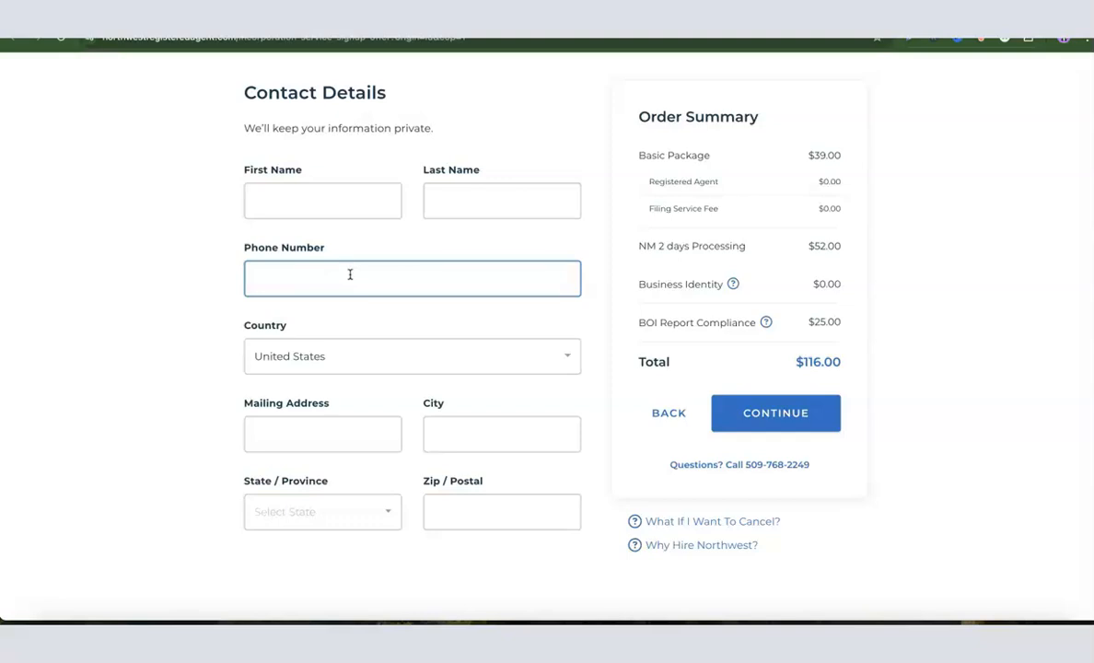
left_click(338, 281)
left_click(300, 363)
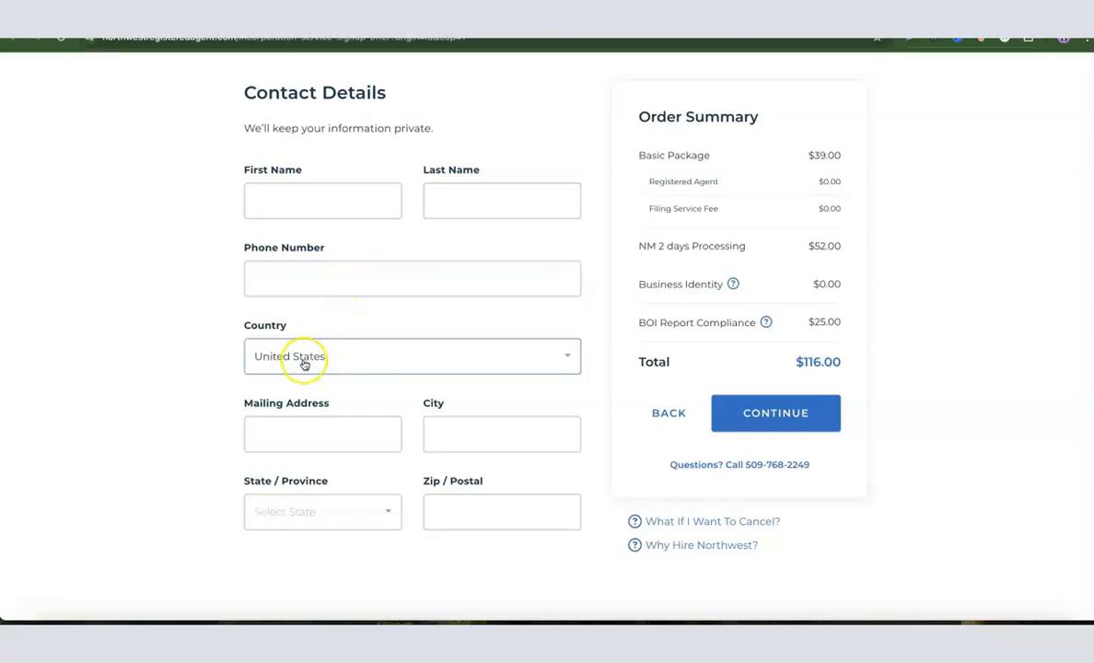
left_click(306, 428)
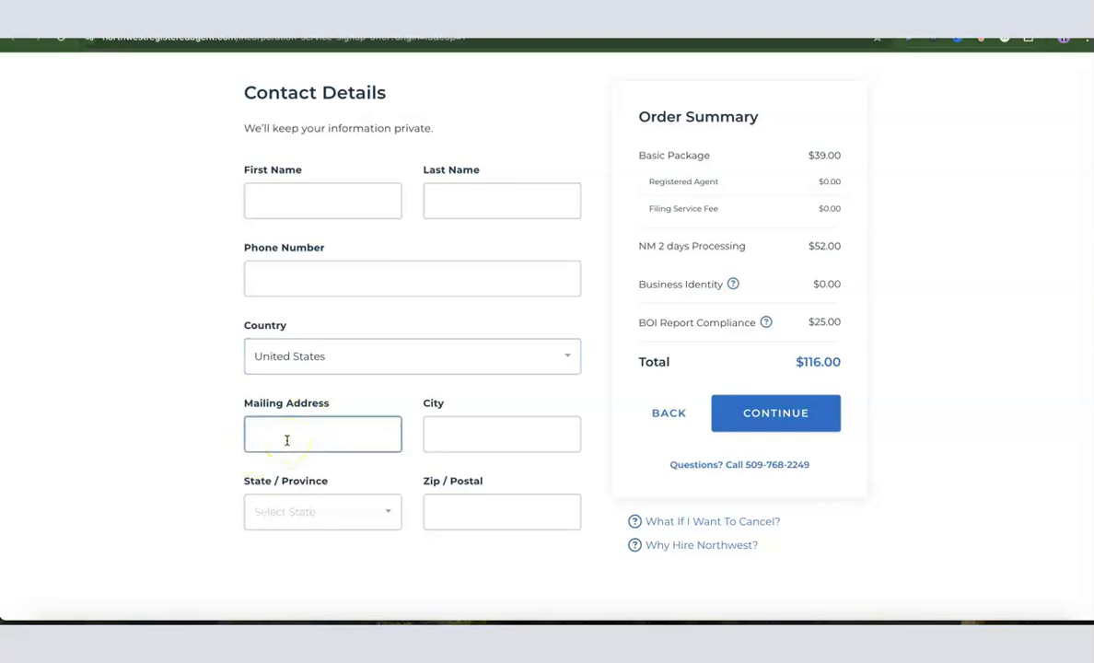
left_click(471, 446)
left_click(327, 519)
left_click(472, 519)
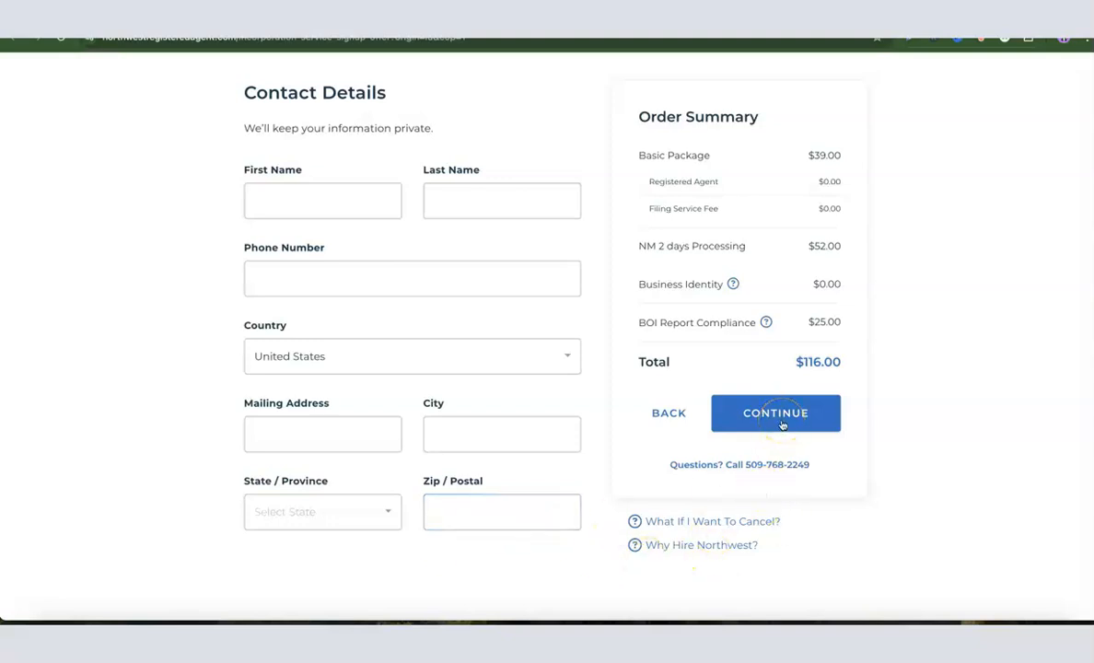
Enter the account email address in the account setup and fill both password fields with a generated password.
left_click(322, 286)
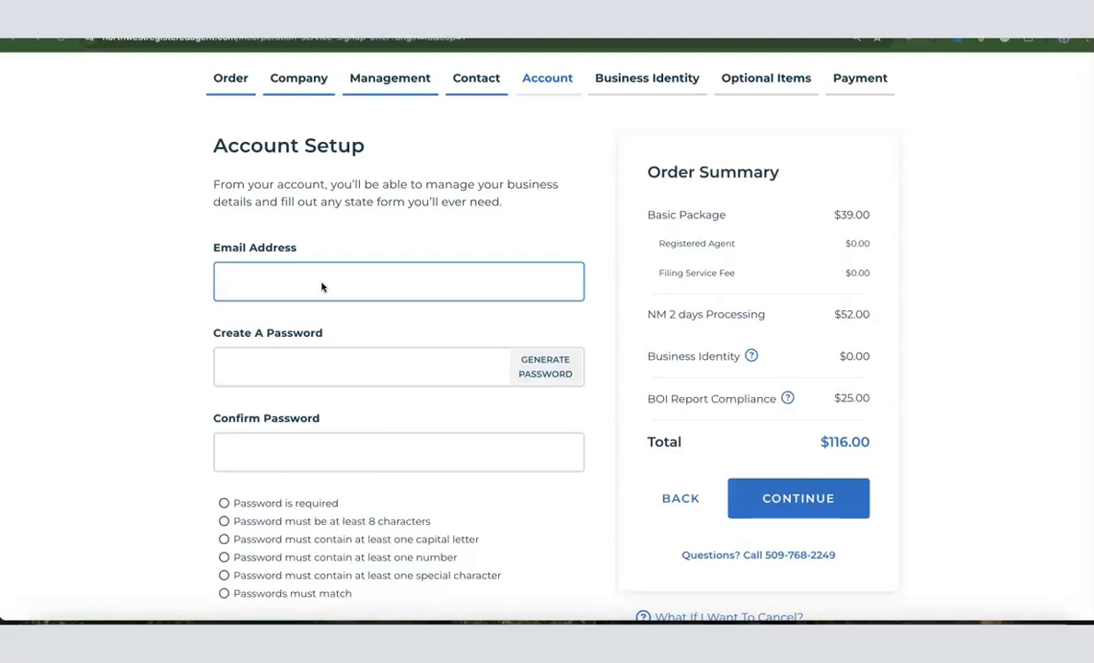
left_click(259, 280)
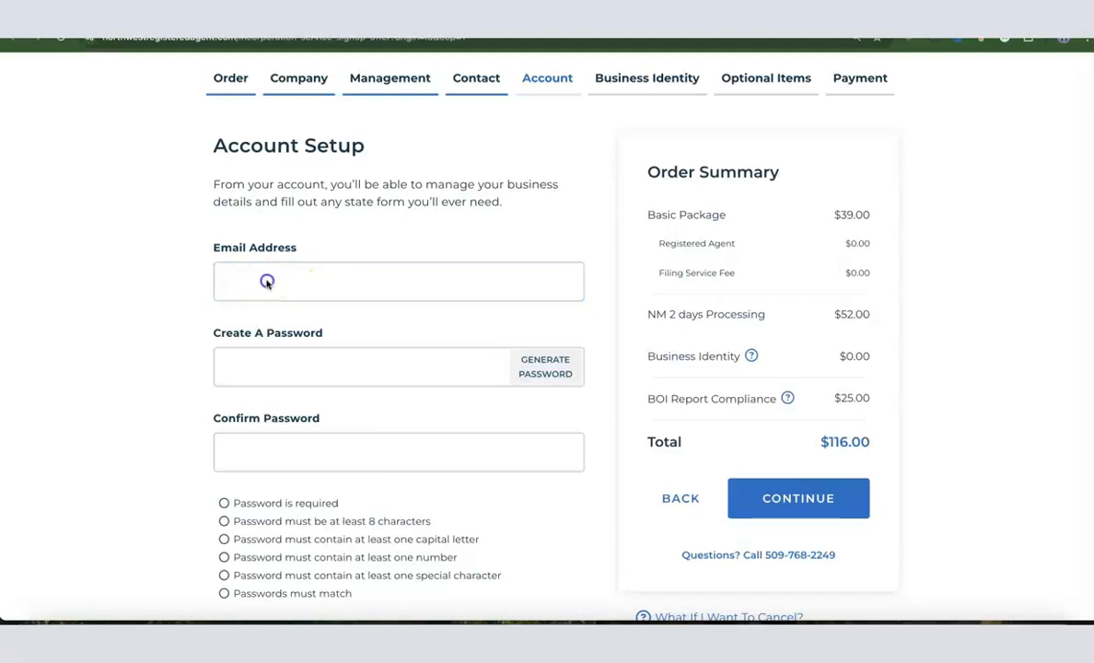
key("ctrl+v")
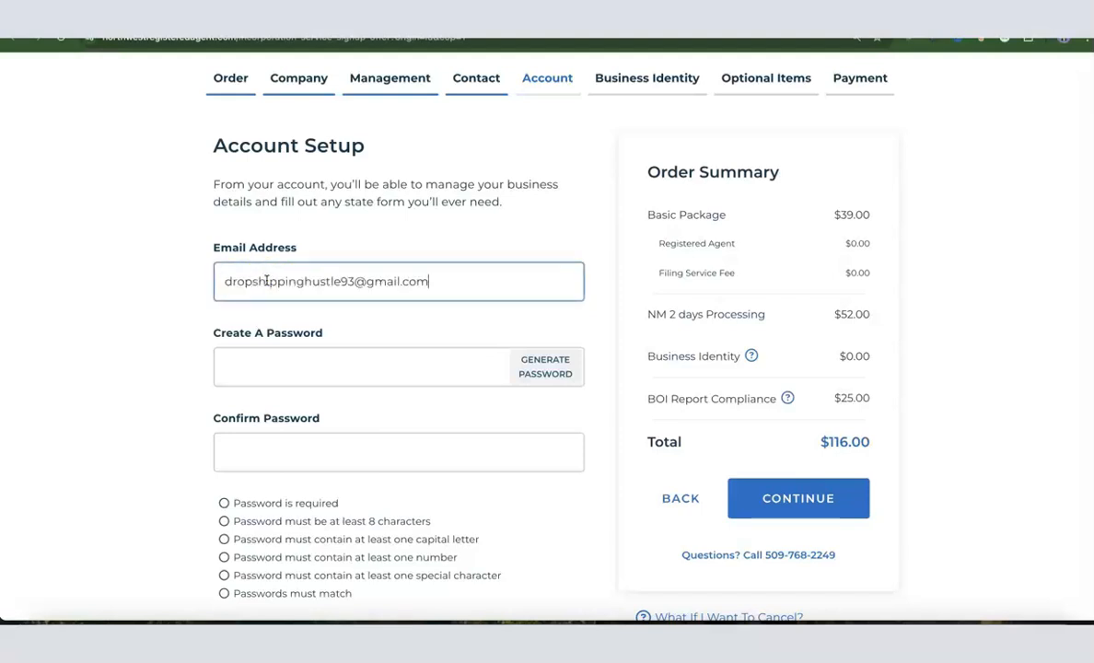
left_click(274, 373)
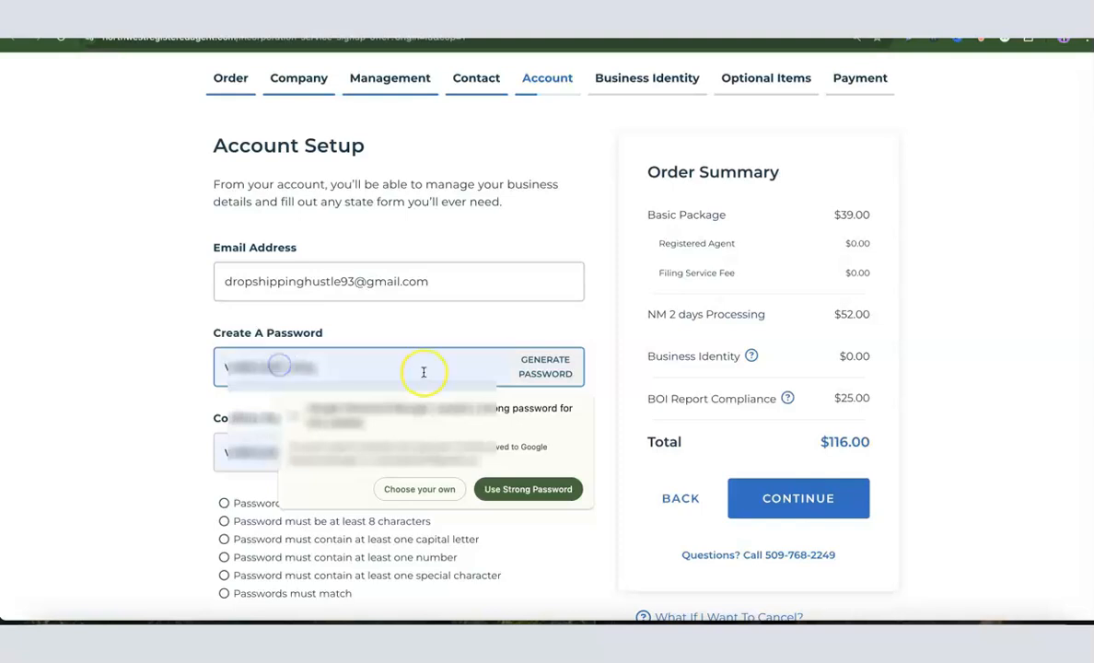
left_click(537, 376)
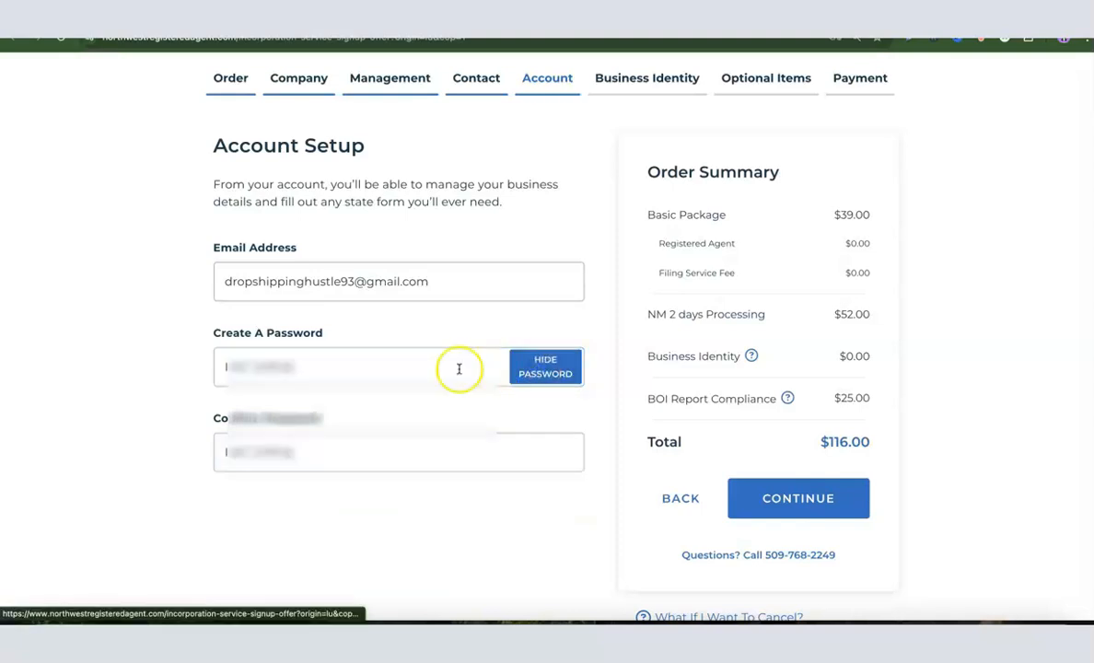
Copy the generated account password and continue to the Business Identity section.
right_click(357, 364)
left_click(367, 312)
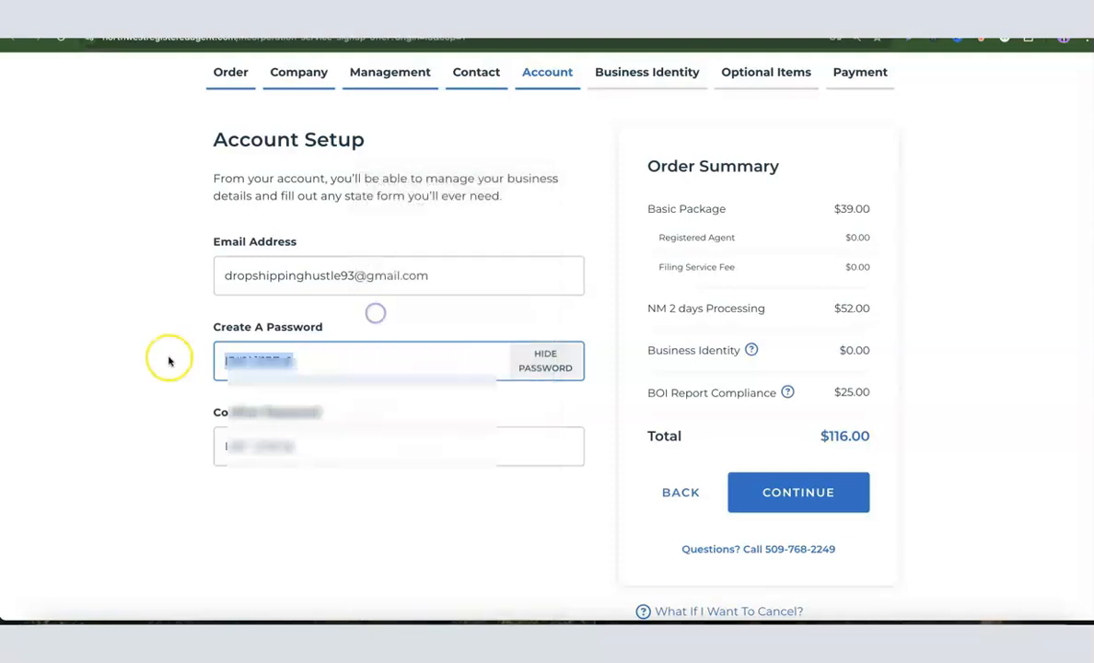
left_click(165, 358)
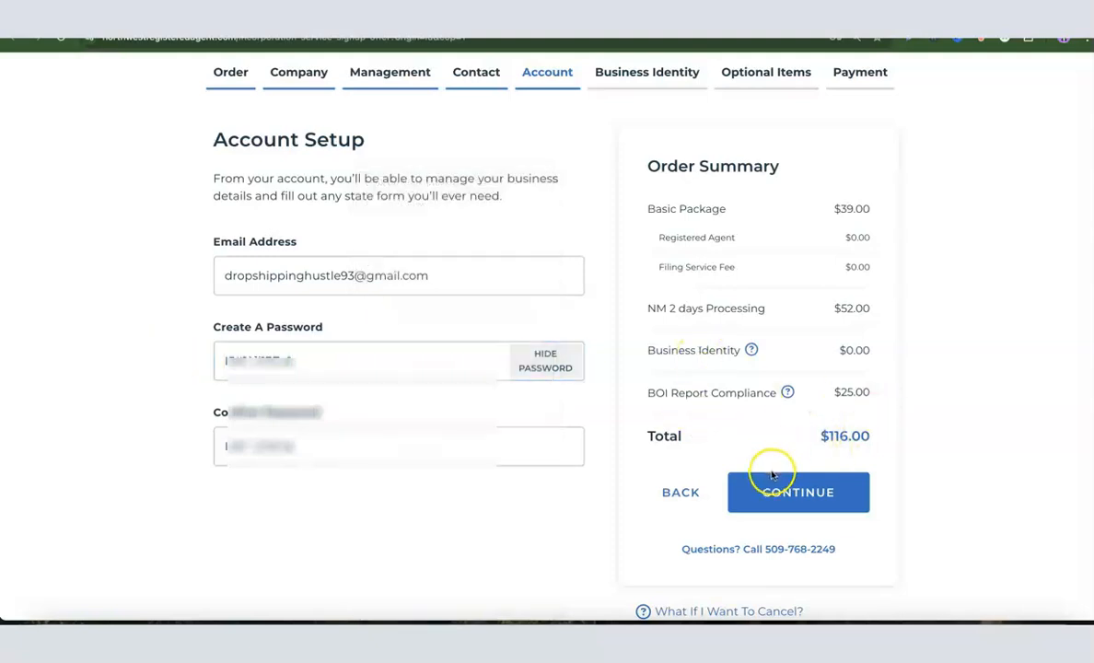
left_click(798, 491)
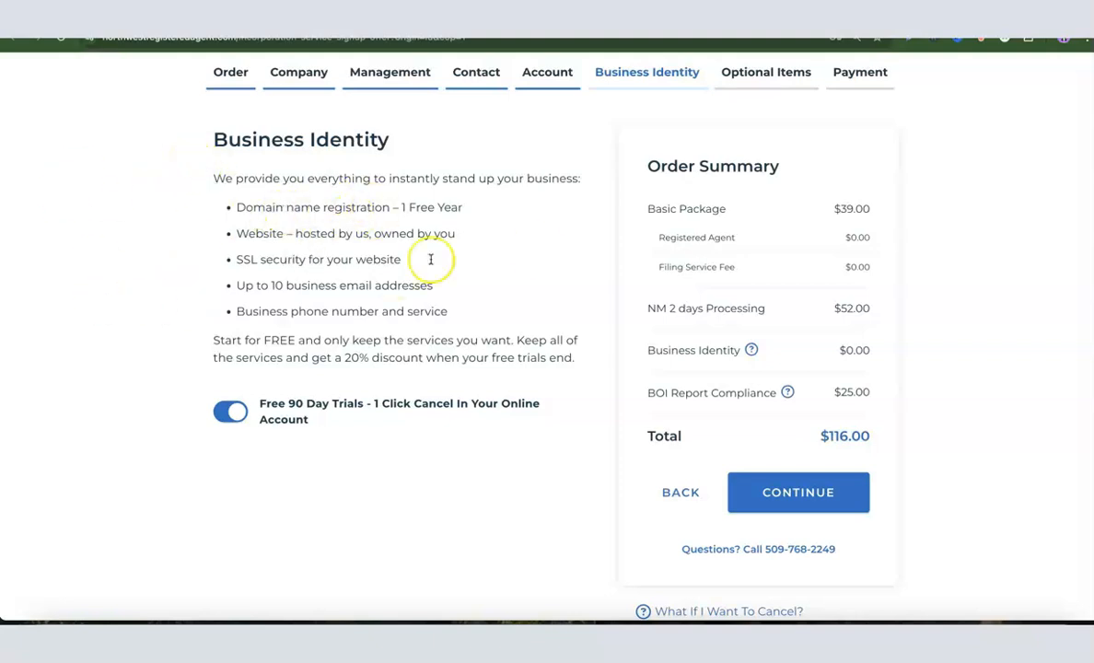
Turn off the free 90-day Business Identity trials, leave the domain, website, email and phone options off, and continue to the optional items.
left_click(238, 412)
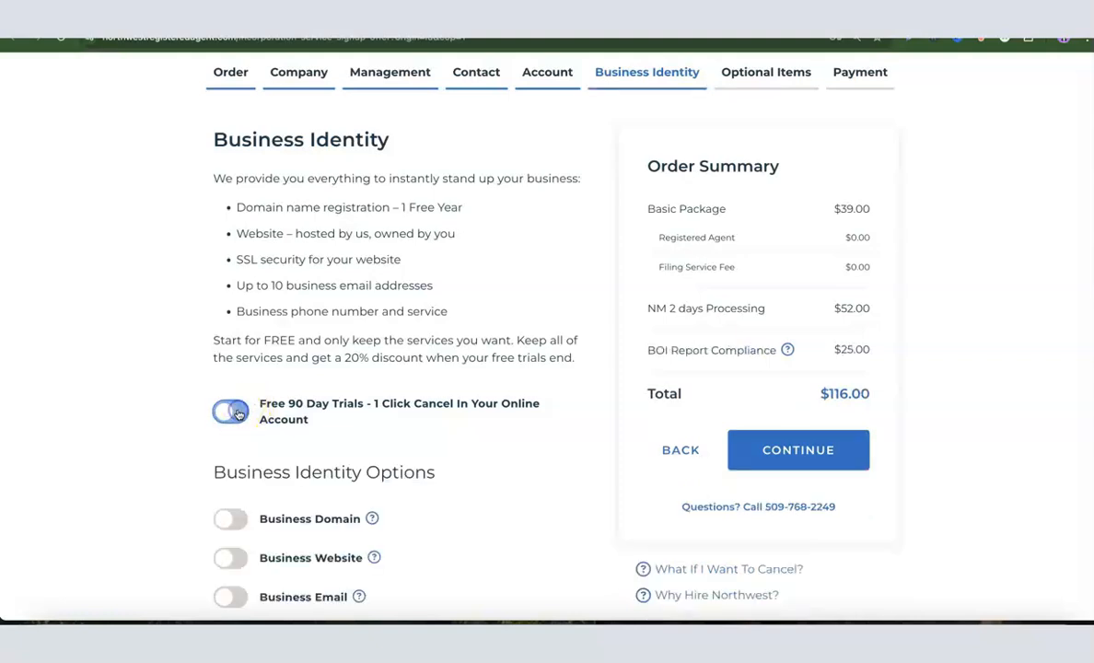
scroll(444, 310, "down", 1)
scroll(444, 311, "down", 2)
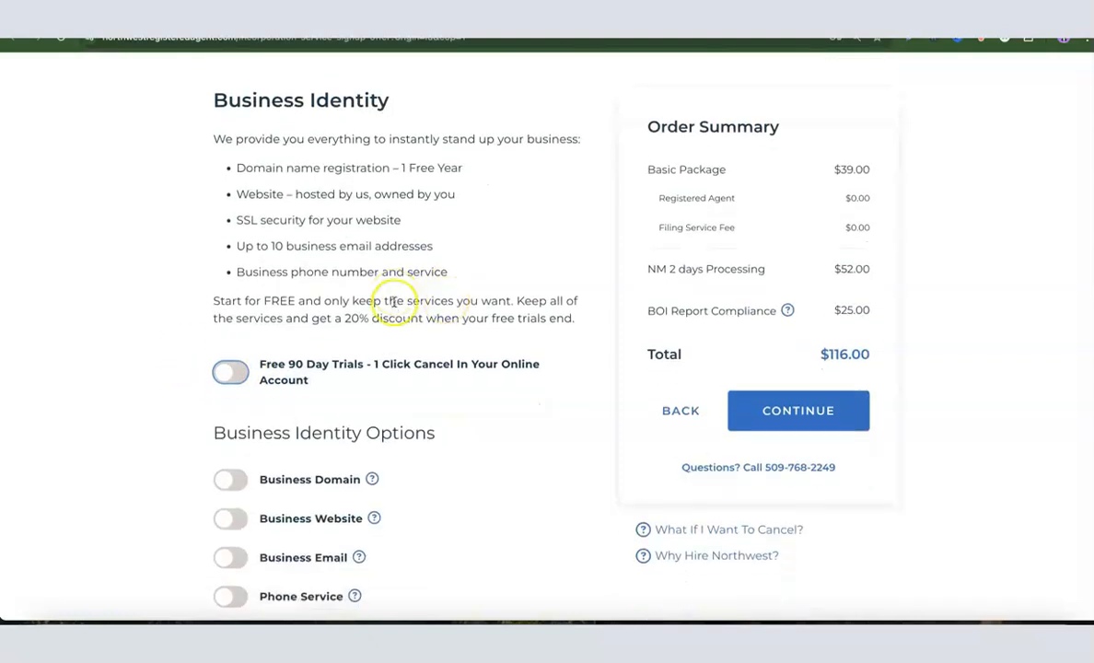
scroll(311, 236, "up", 3)
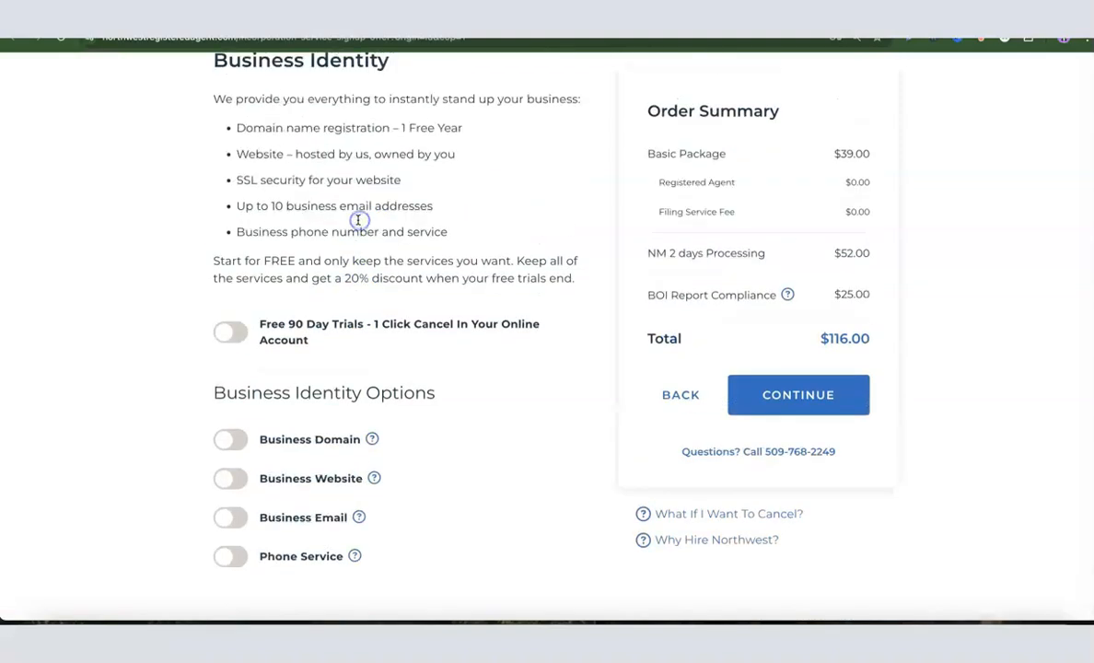
scroll(342, 225, "down", 3)
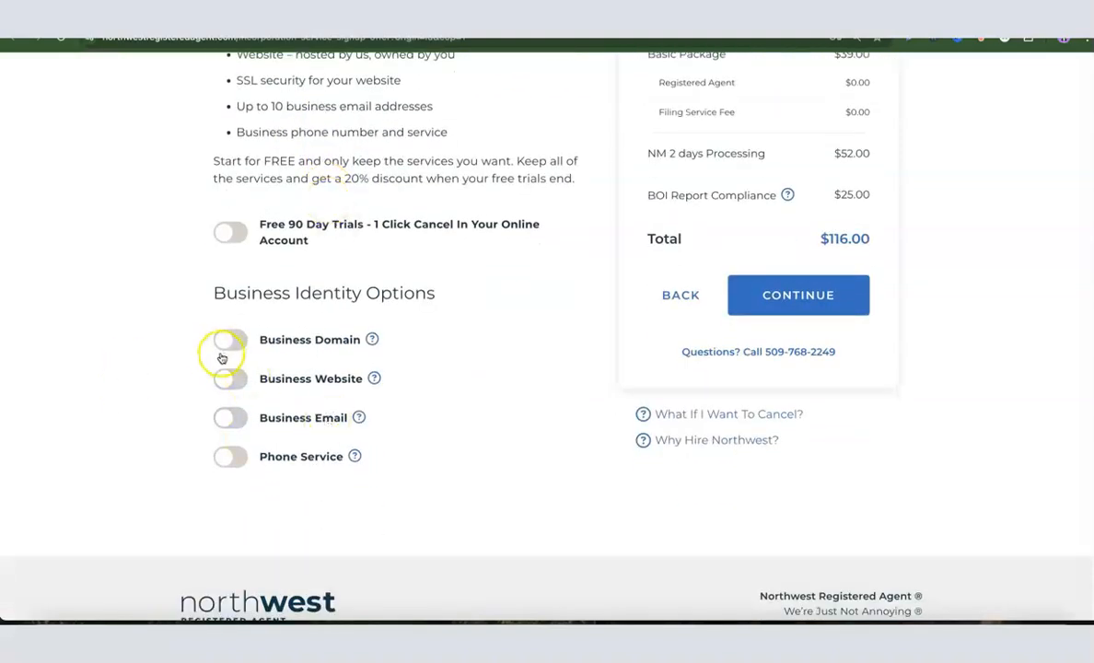
left_click(293, 338)
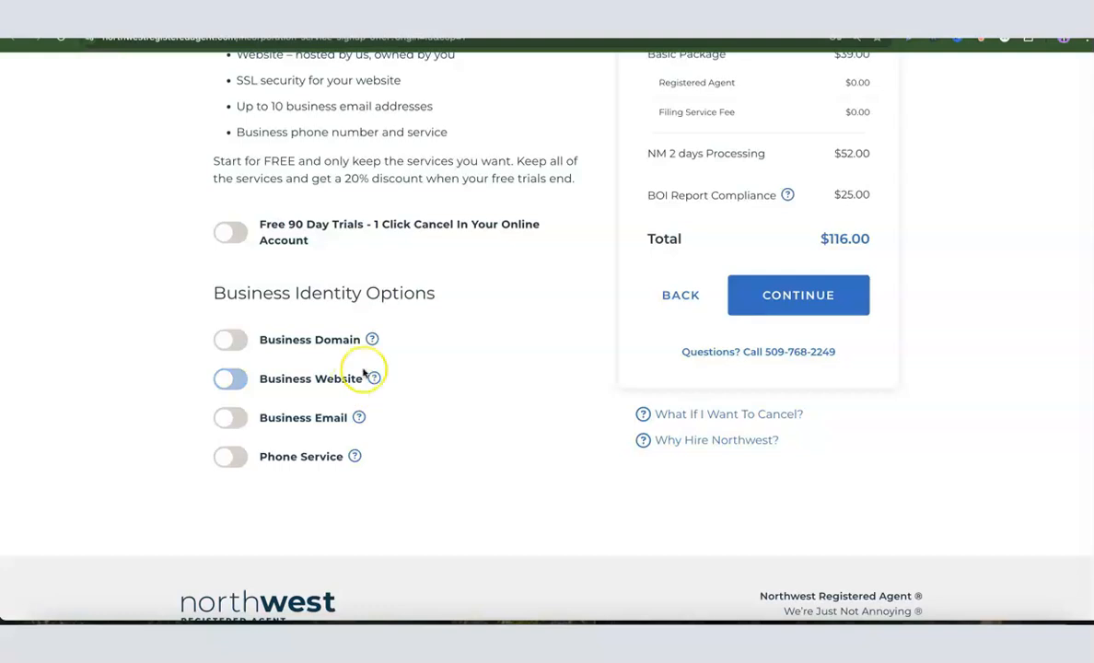
scroll(314, 359, "up", 1)
scroll(313, 359, "up", 3)
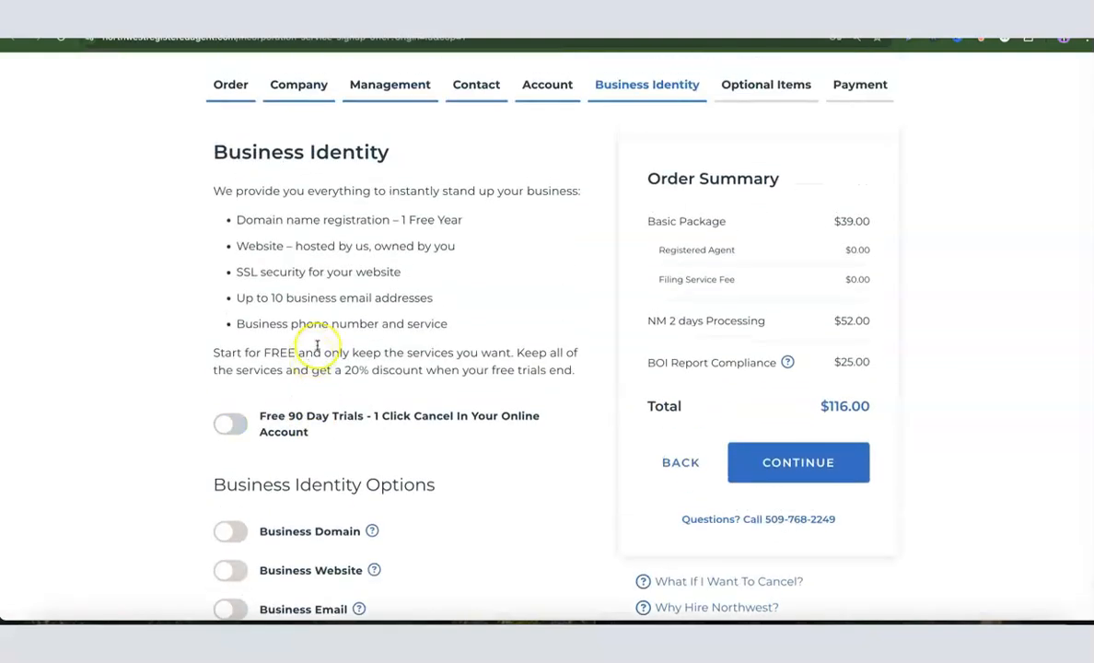
scroll(318, 349, "down", 1)
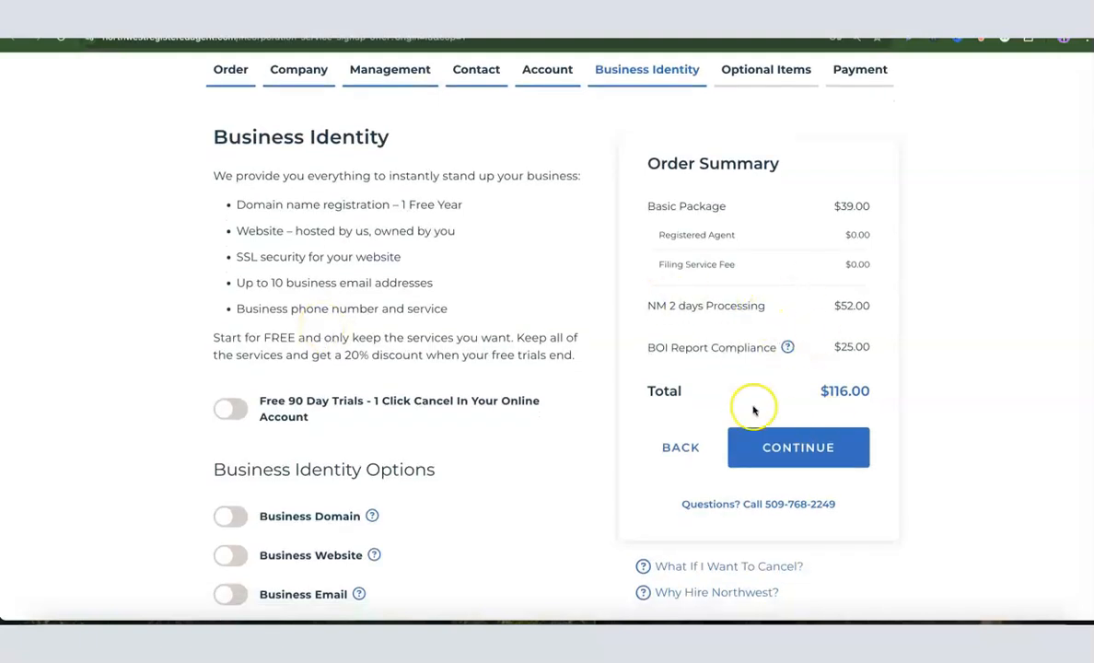
left_click(798, 447)
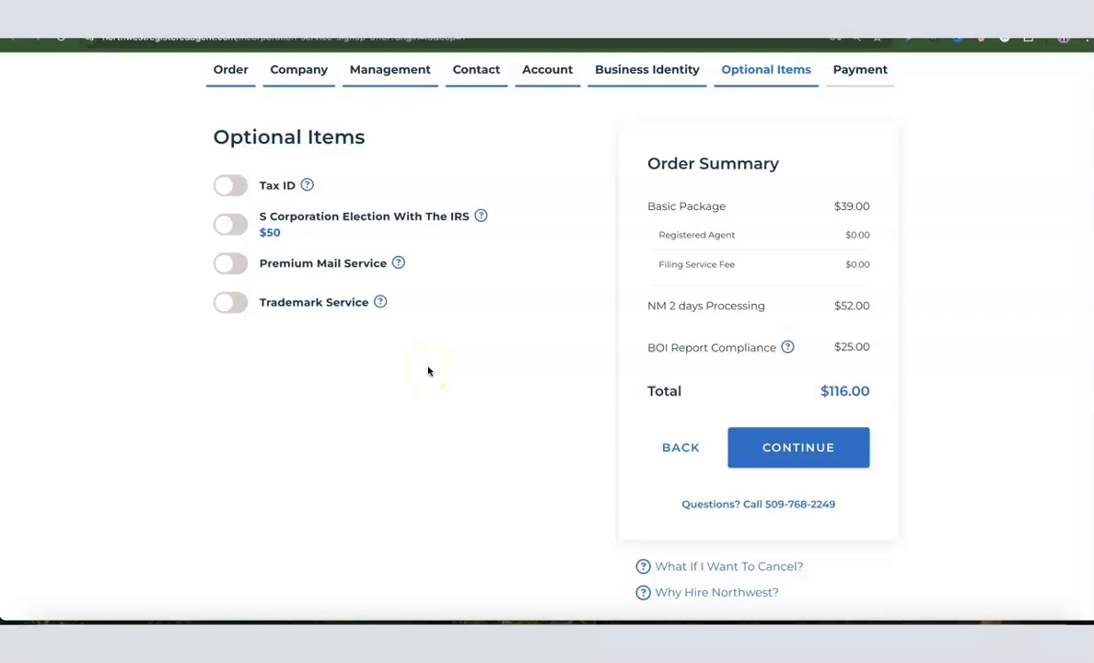
Add the Tax ID service with the "Do NOT Have Social Security Number" option and continue to payment.
scroll(428, 372, "up", 1)
left_click(228, 226)
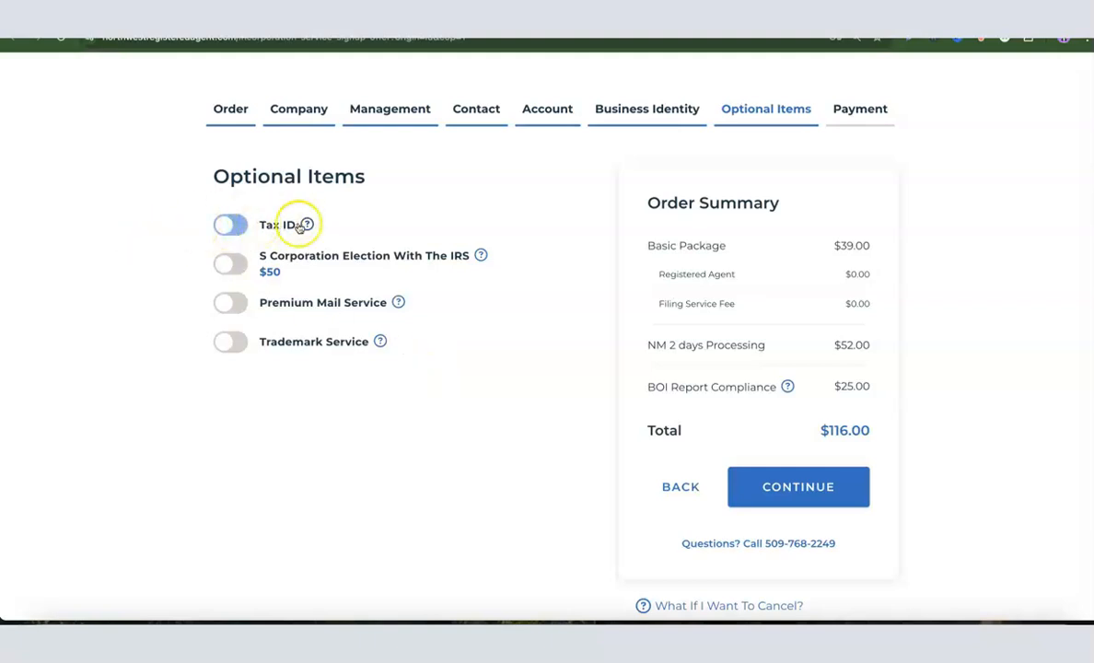
left_click(229, 226)
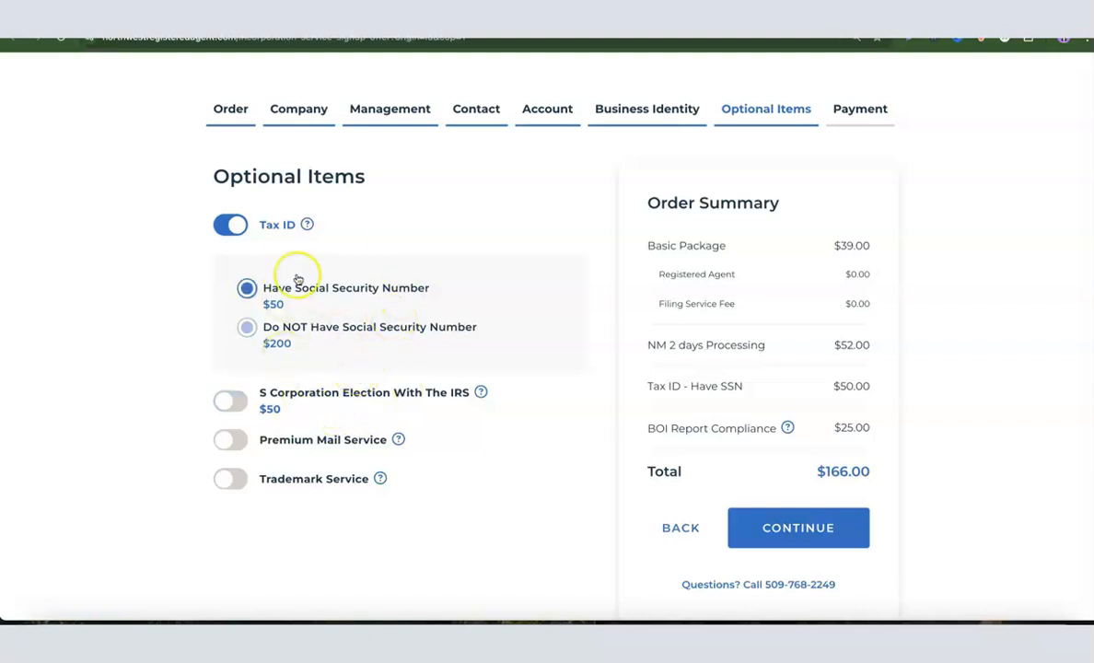
left_click(264, 331)
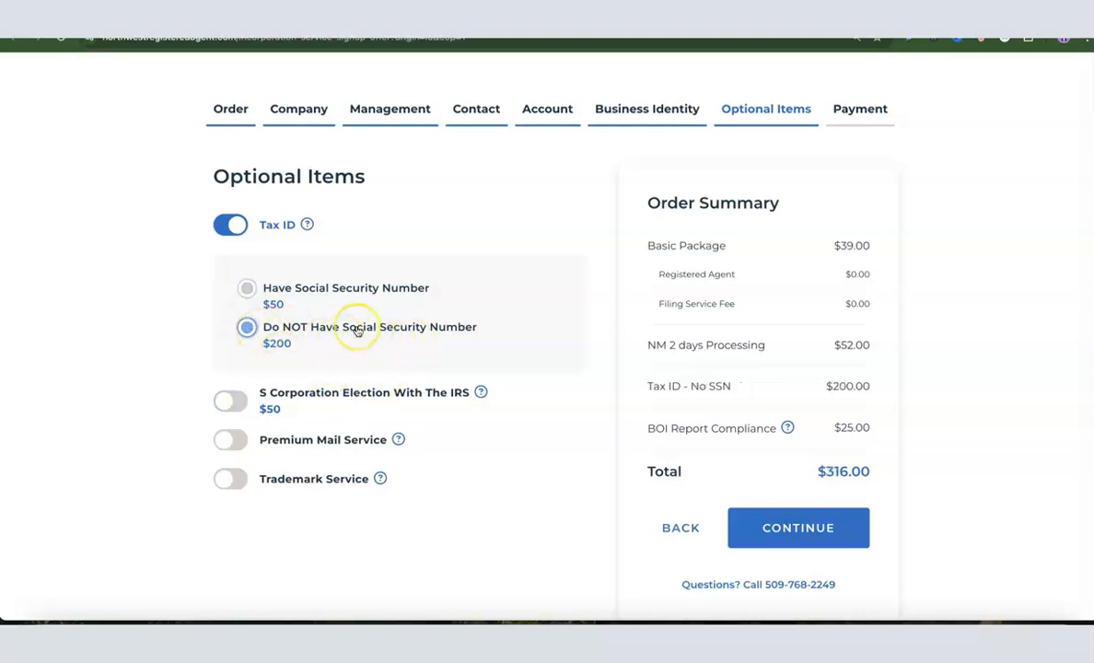
scroll(359, 330, "down", 1)
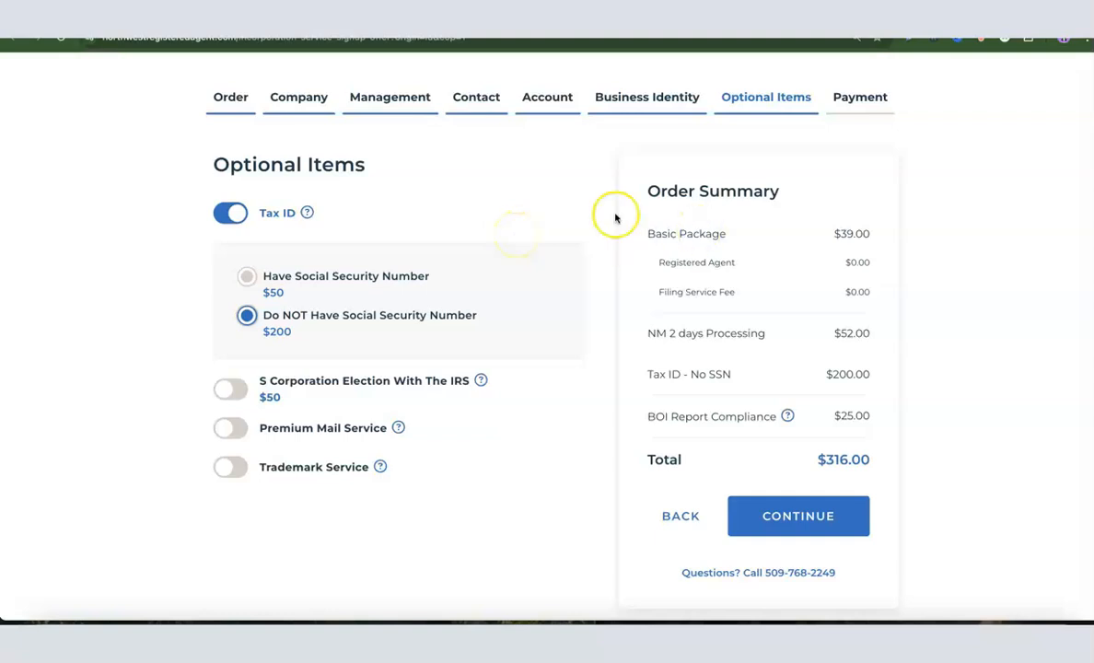
left_click(801, 519)
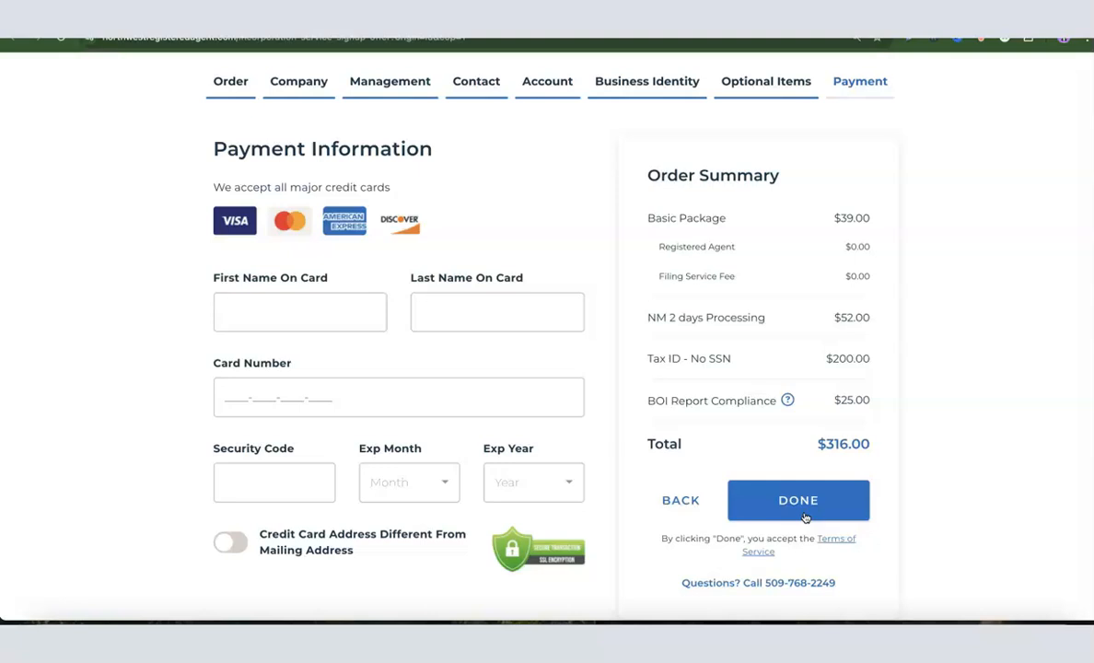
left_click(268, 305)
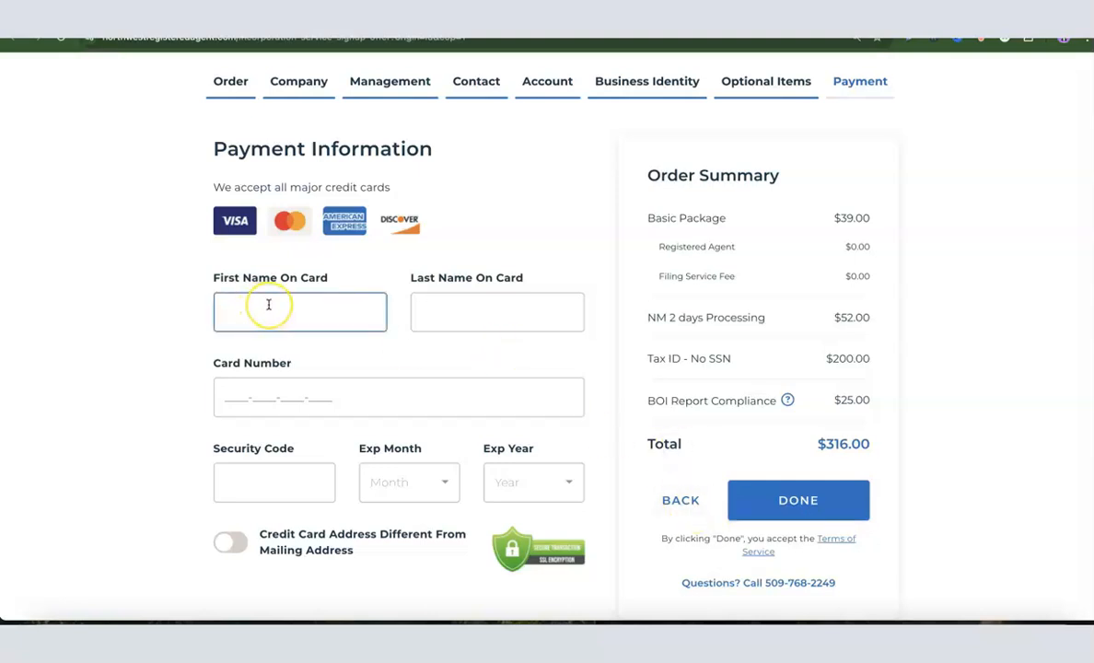
left_click(437, 322)
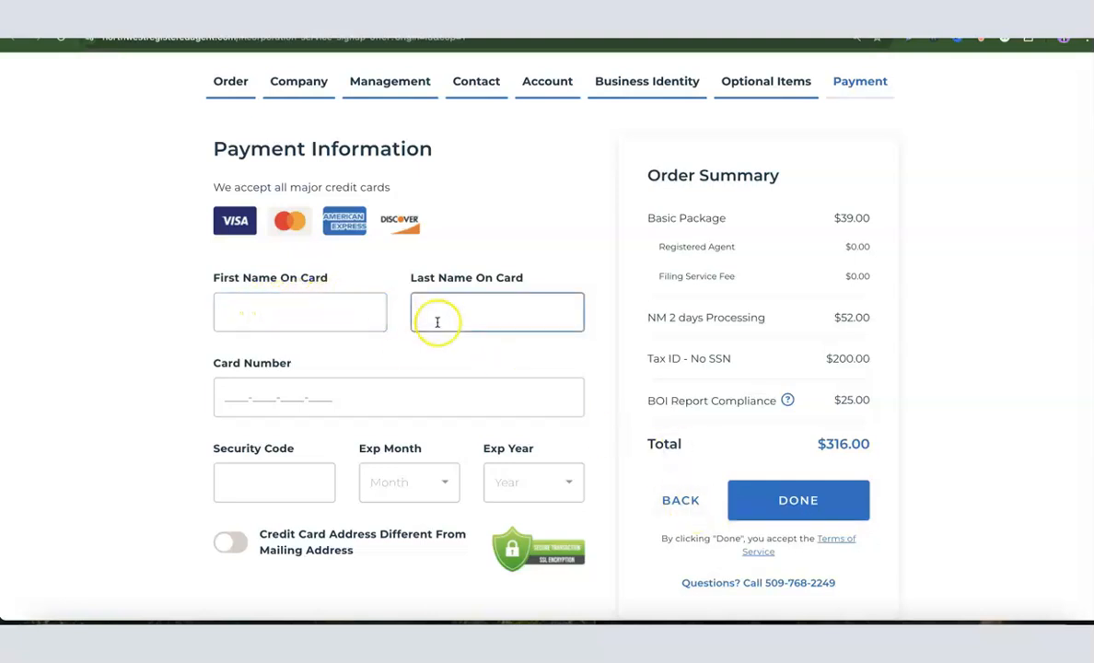
left_click(274, 405)
left_click(255, 475)
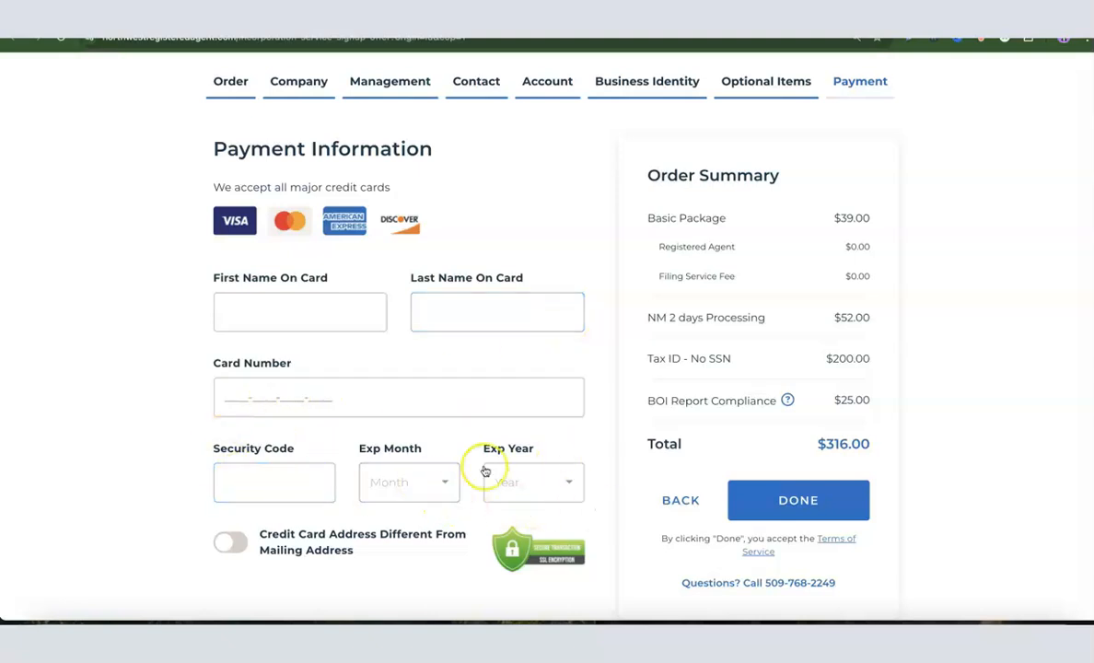
left_click(454, 408)
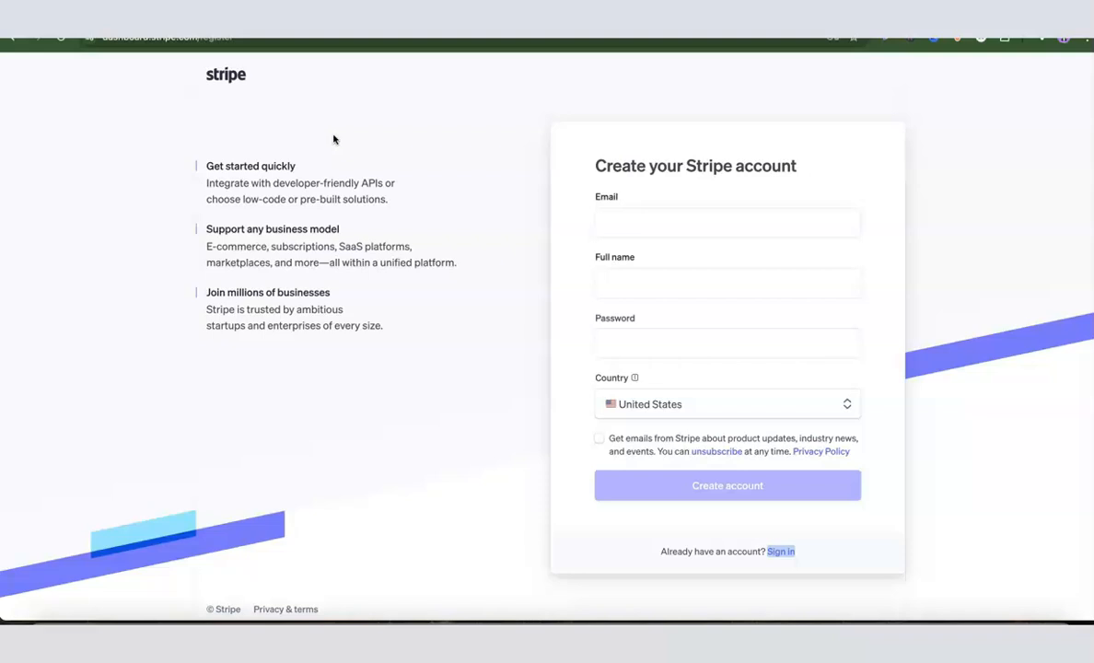
Switch to Stripe and sign in to the existing account instead of registering a new login.
left_click(616, 221)
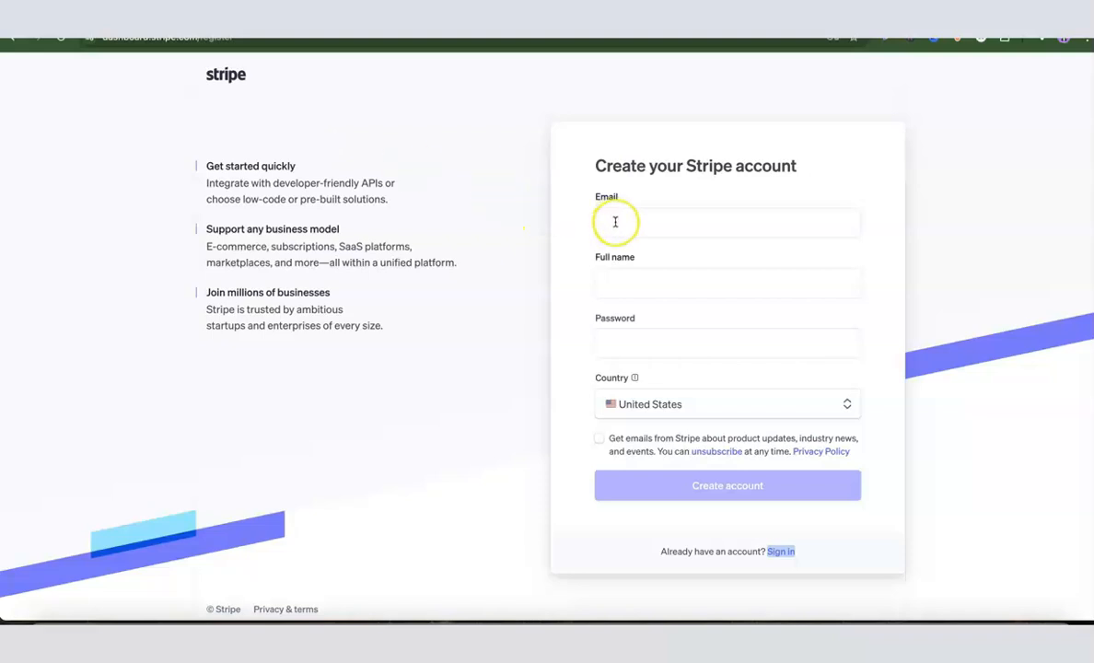
left_click(620, 279)
left_click(725, 492)
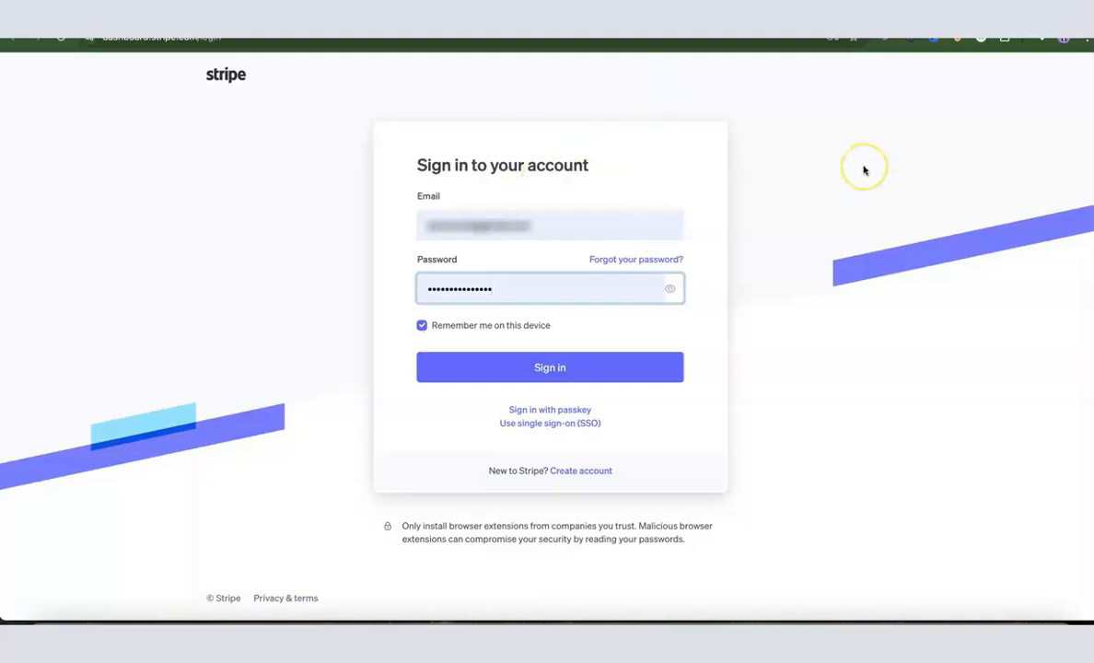
left_click(548, 373)
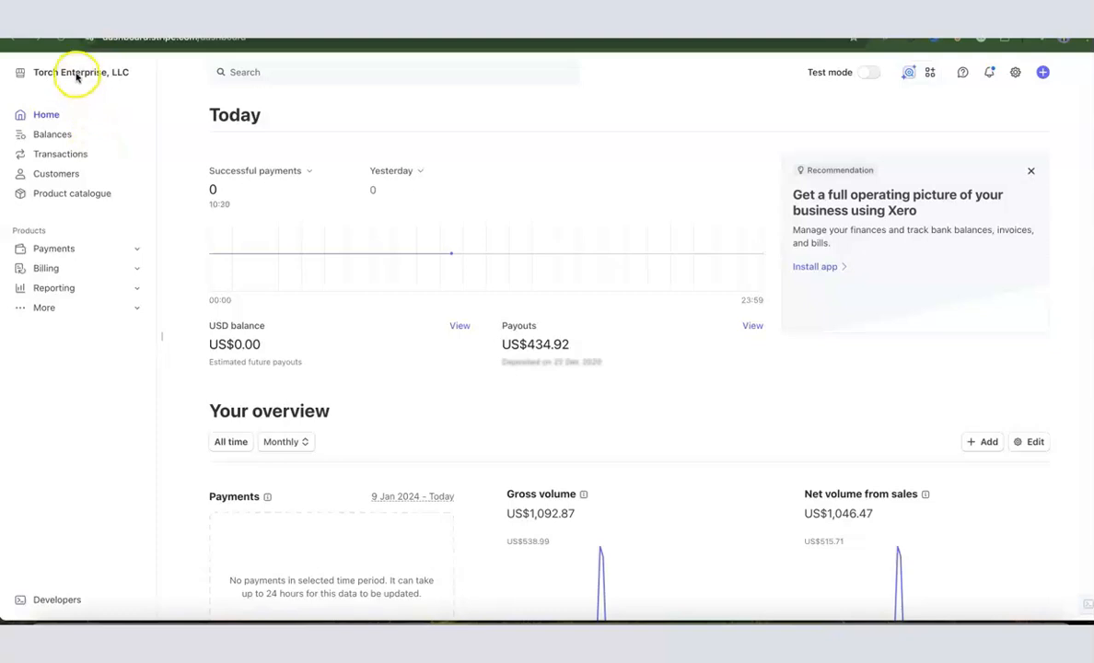
Create a new account named Dropshipping Hustle with United States as the country of operation.
left_click(107, 71)
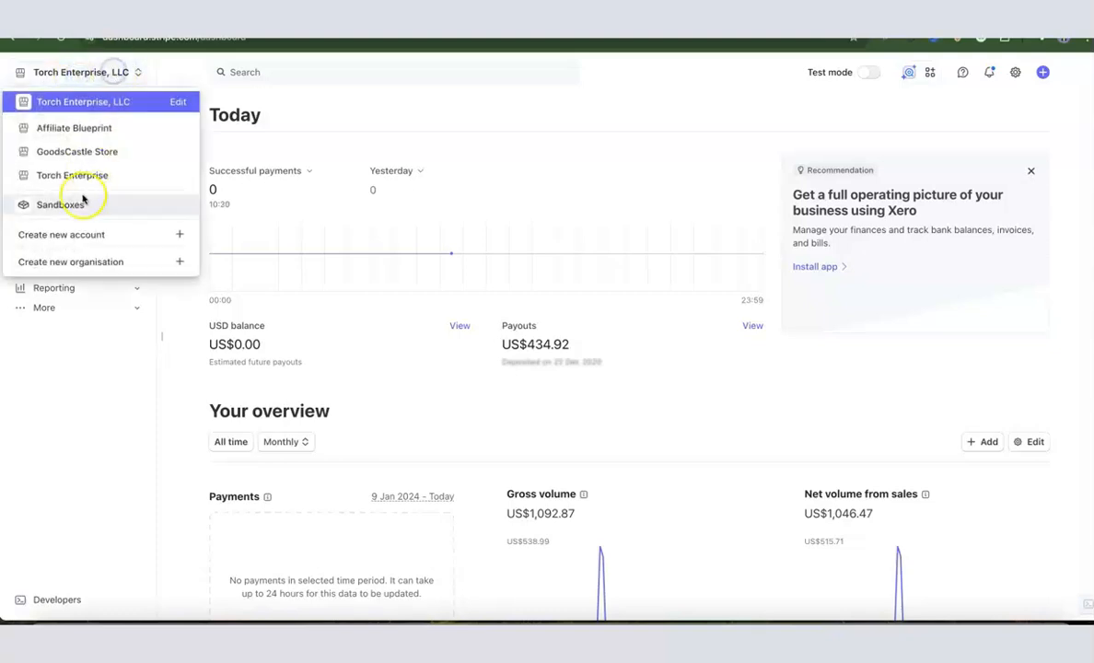
left_click(57, 238)
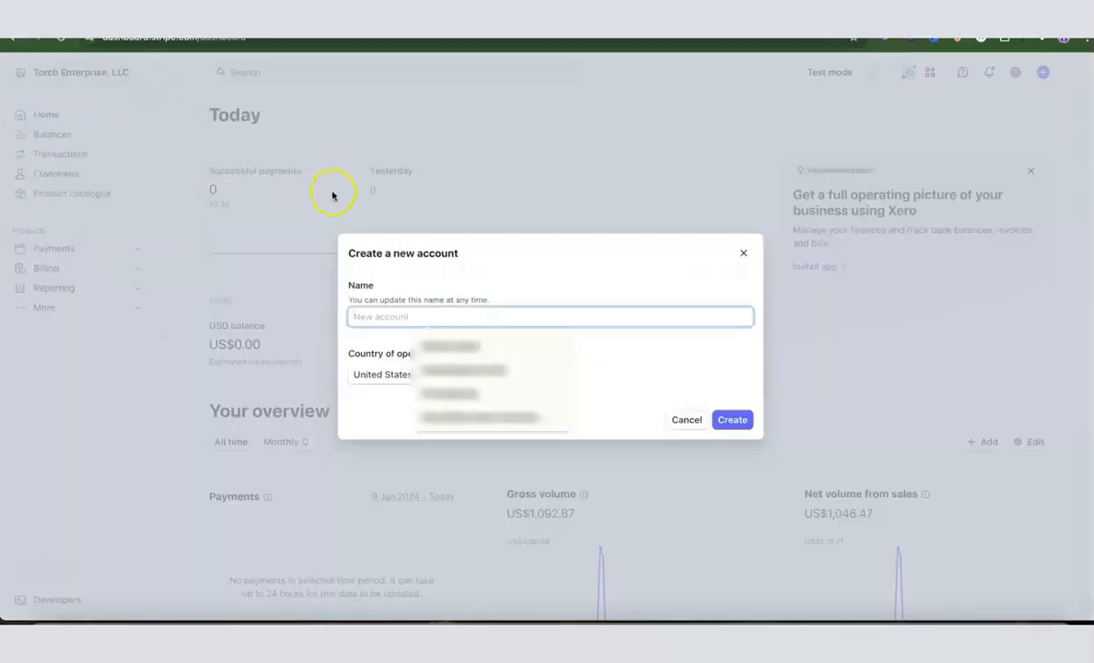
left_click(497, 266)
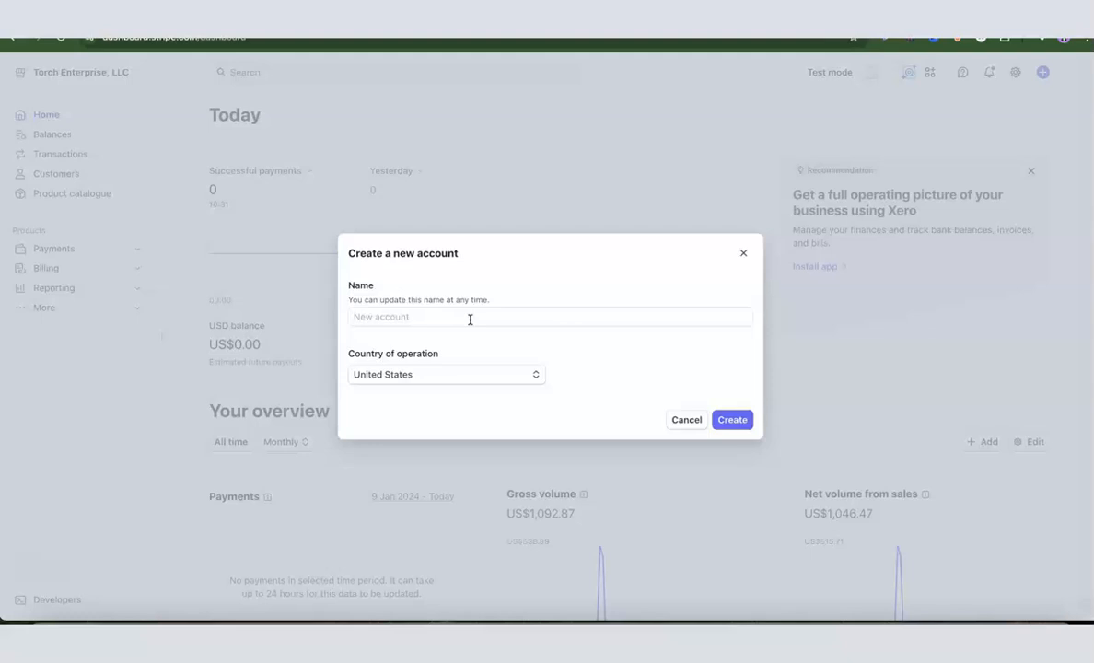
left_click(470, 320)
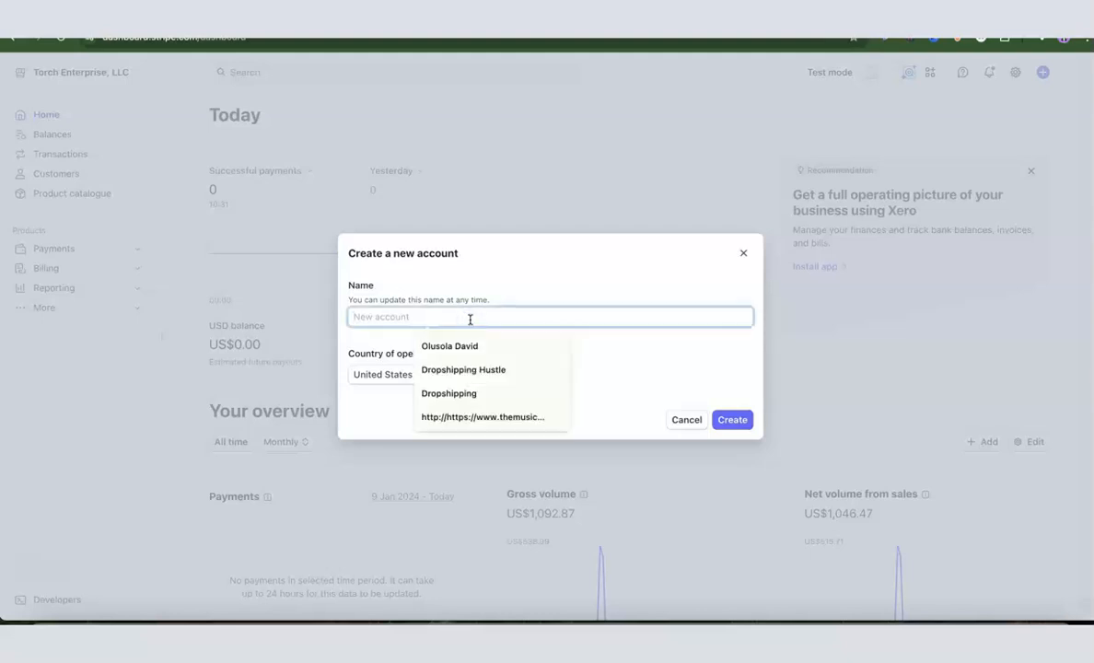
left_click(467, 354)
left_click(467, 369)
left_click(677, 350)
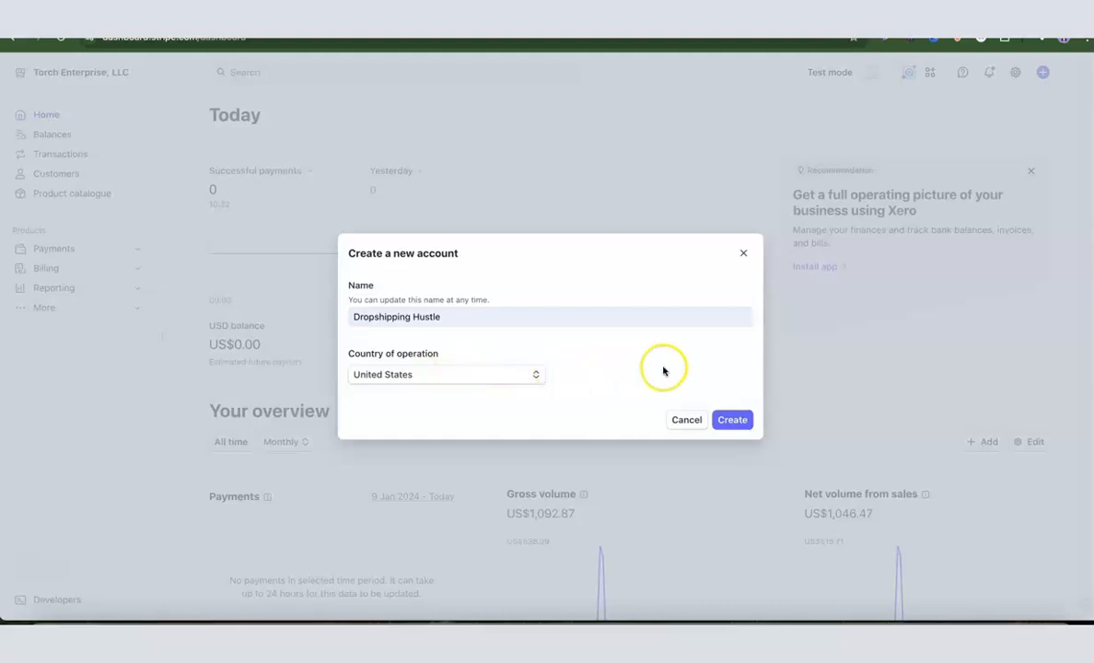
left_click(729, 423)
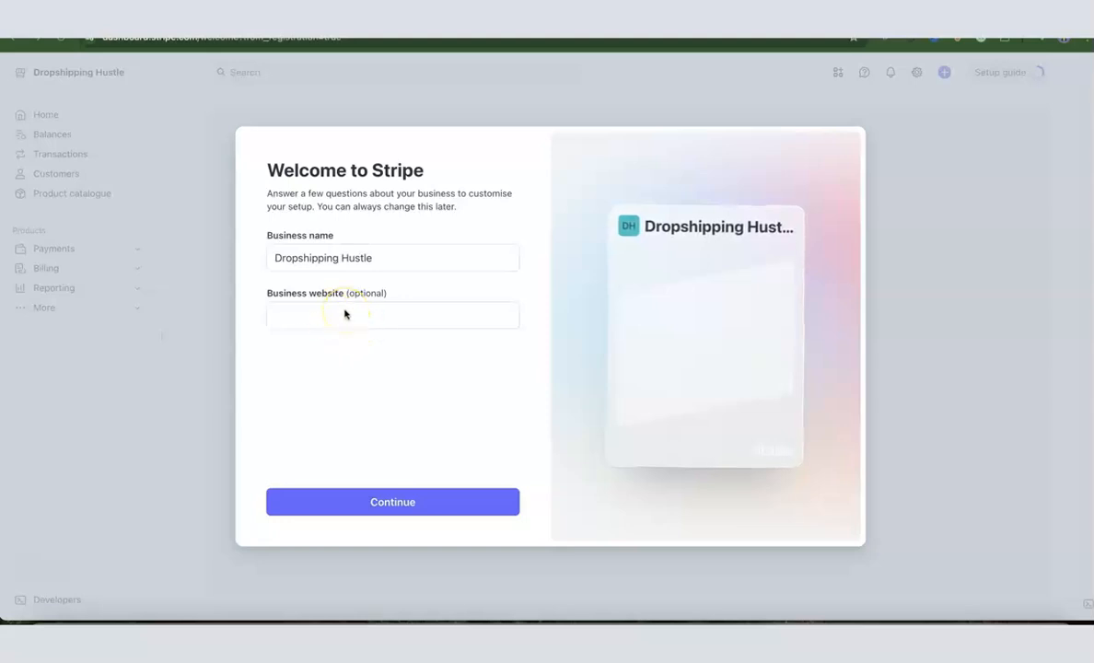
Leave the business website empty, choose One-off payments as the starting feature, and continue to the dashboard.
left_click(393, 504)
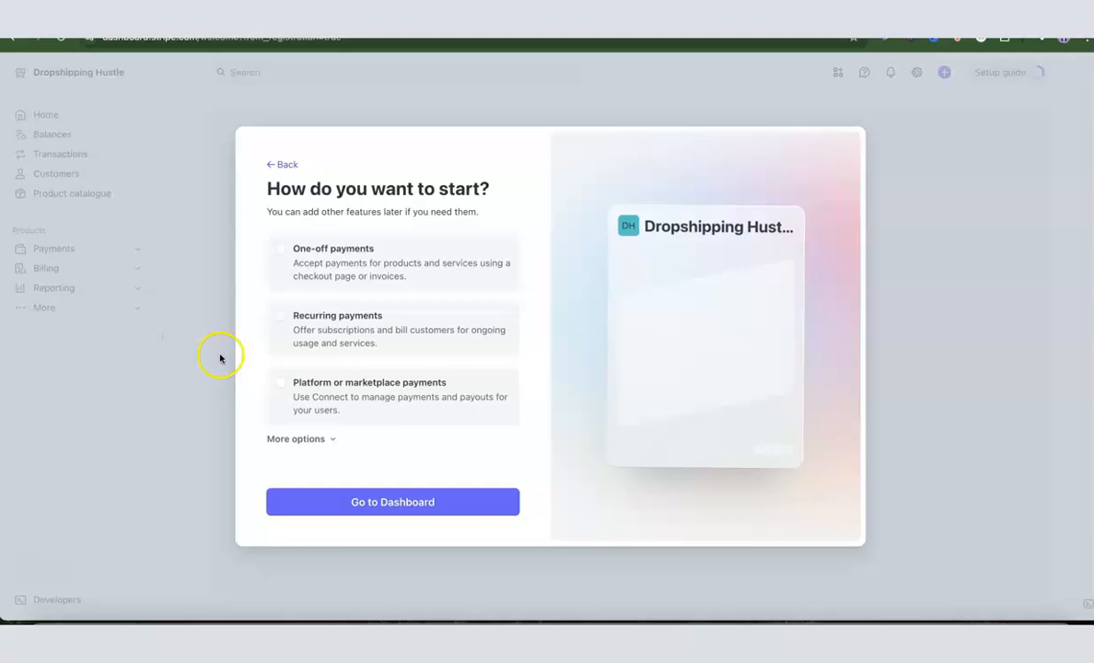
left_click(277, 248)
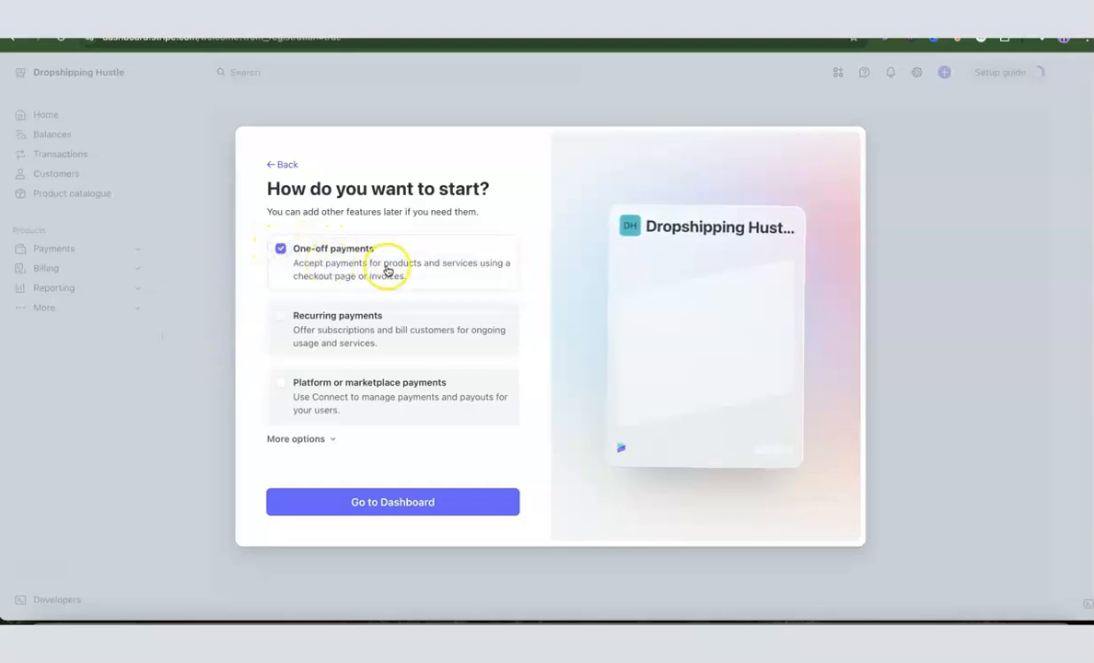
left_click(388, 509)
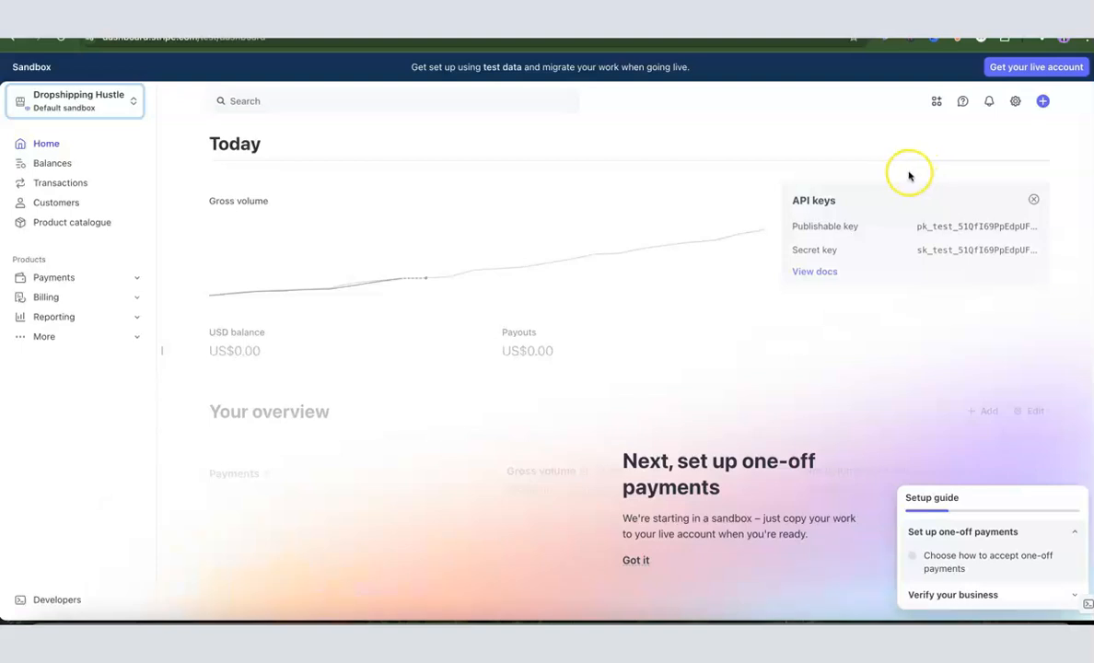
Start the live account activation and set the business type to Company with the Single-member LLC structure, continuing to the business details.
left_click(1029, 74)
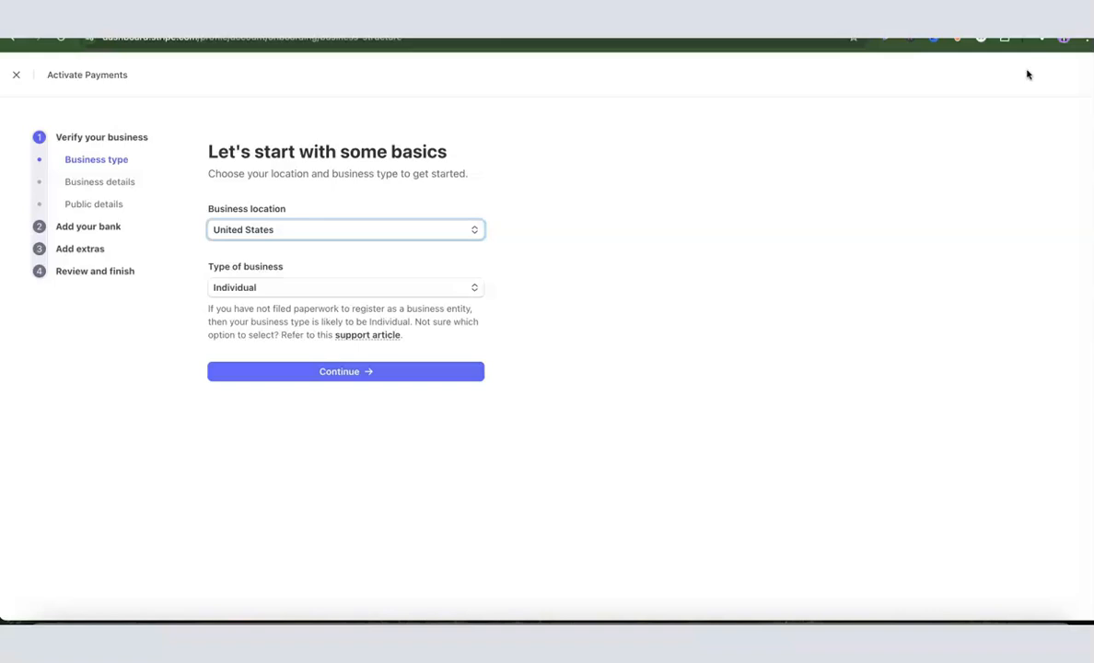
left_click(259, 566)
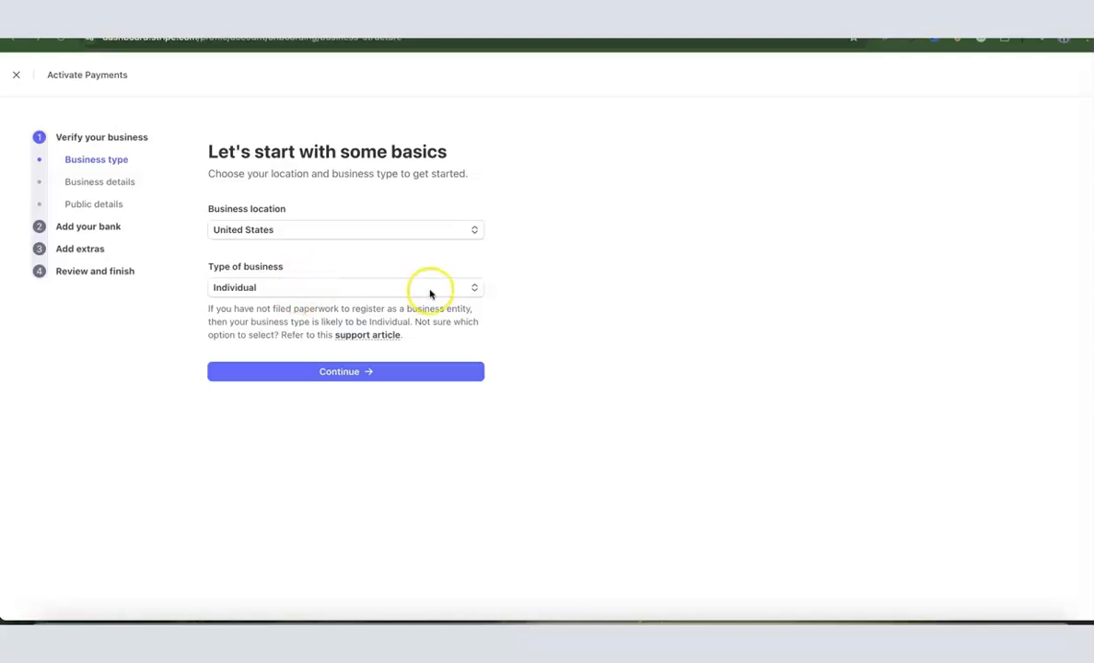
left_click(472, 289)
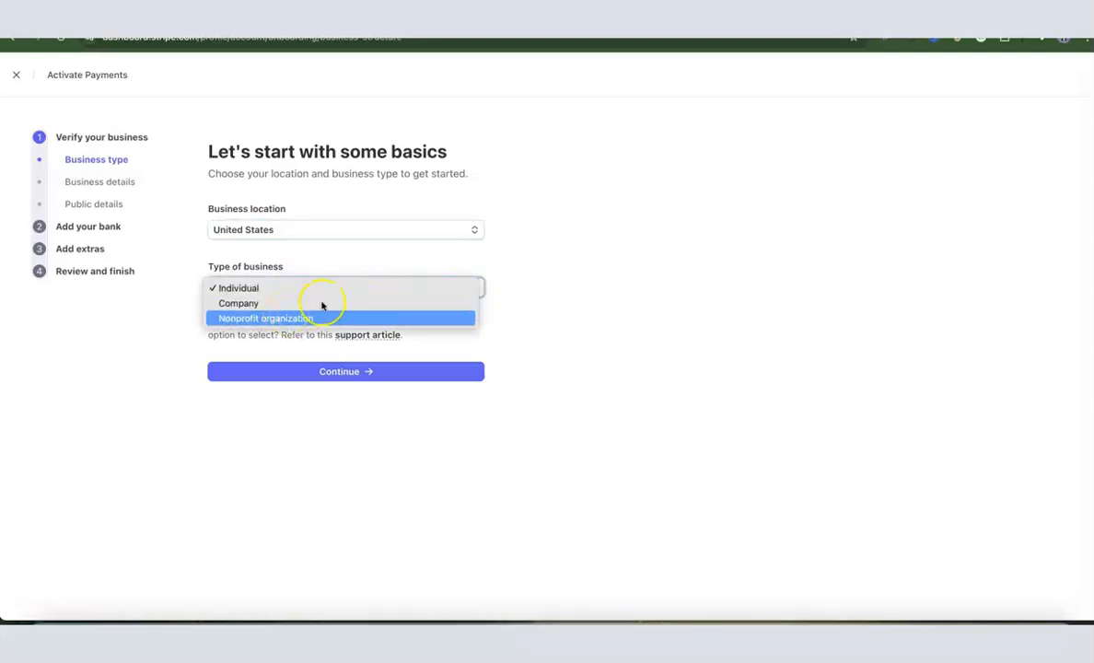
left_click(244, 304)
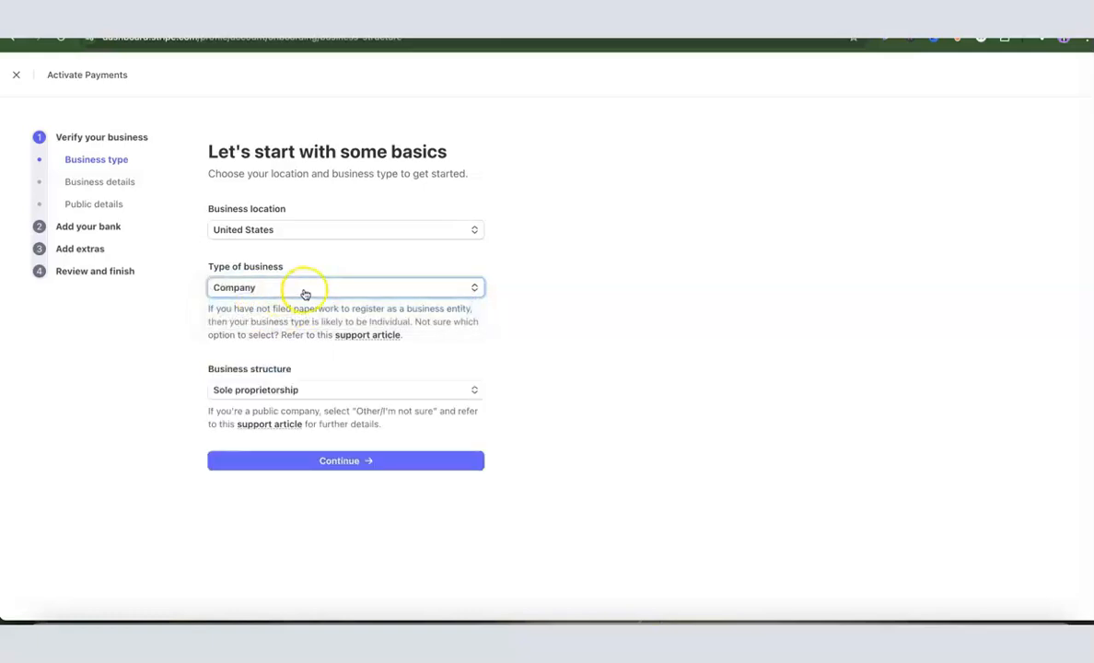
left_click(423, 392)
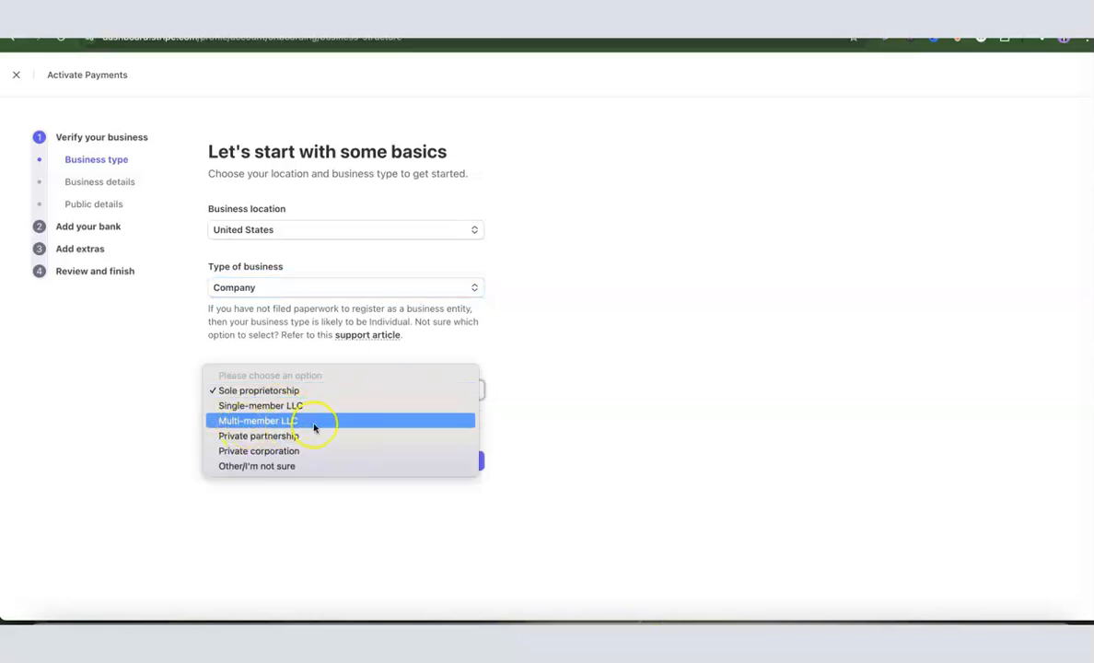
left_click(266, 405)
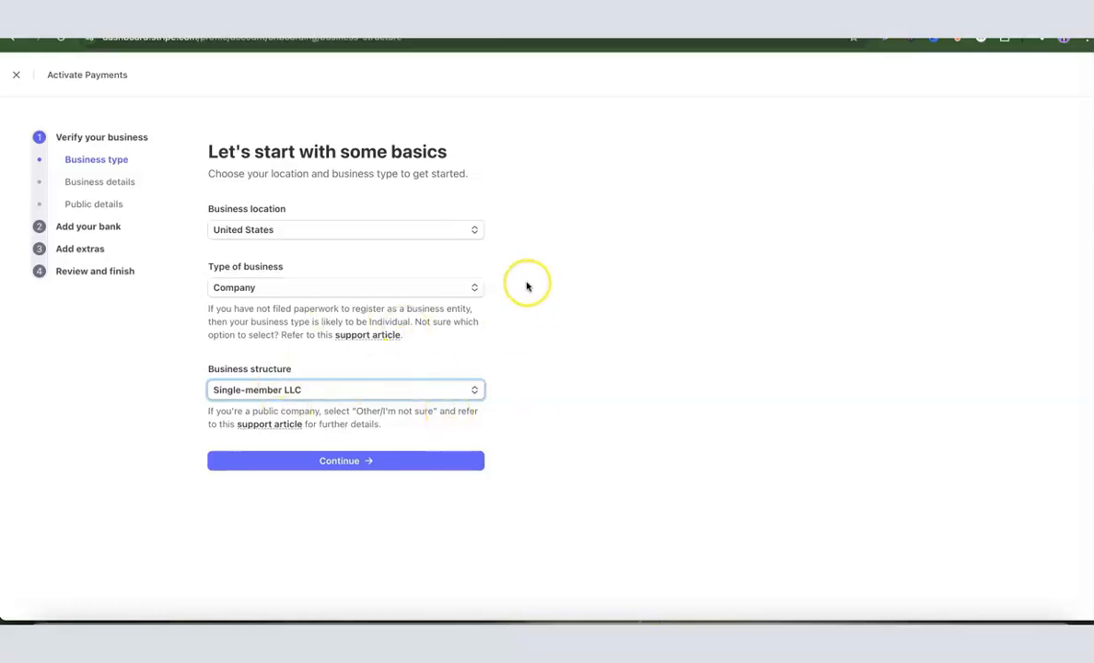
left_click(345, 461)
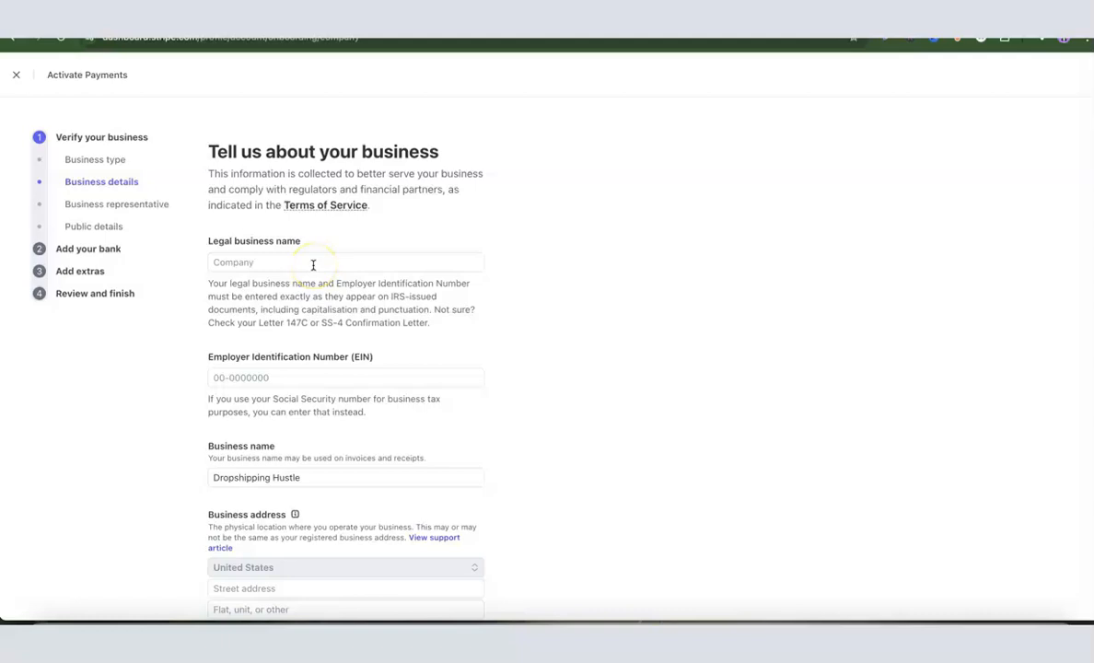
Enter "Dropshipping Hustle LLC" as the legal business name.
left_click(327, 264)
type("Dropshi")
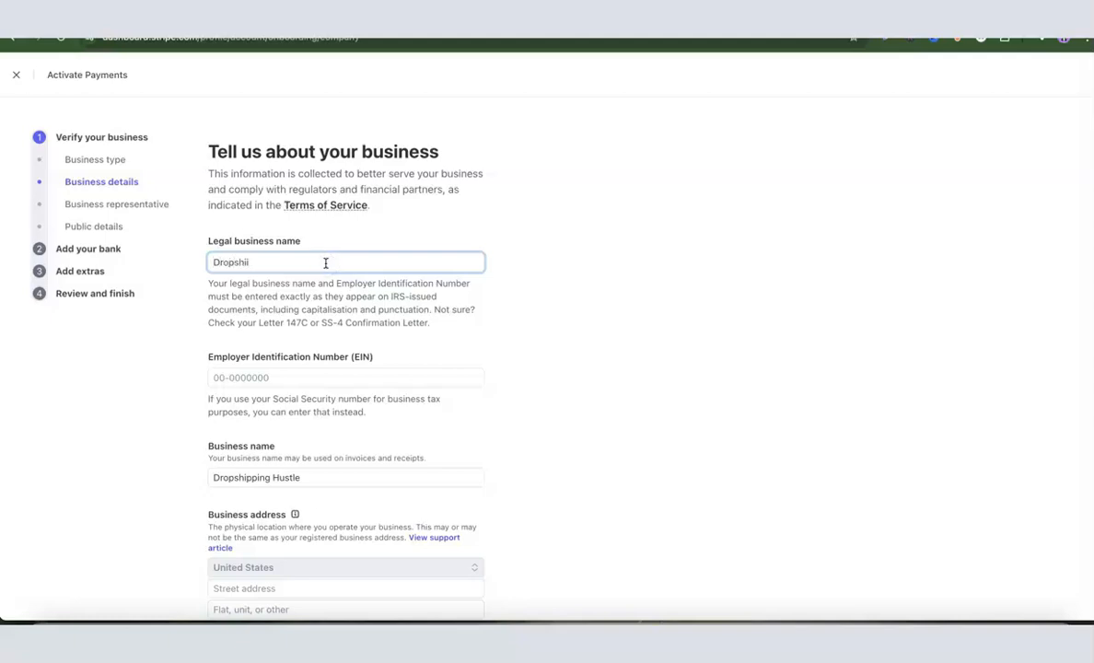
left_click(545, 259)
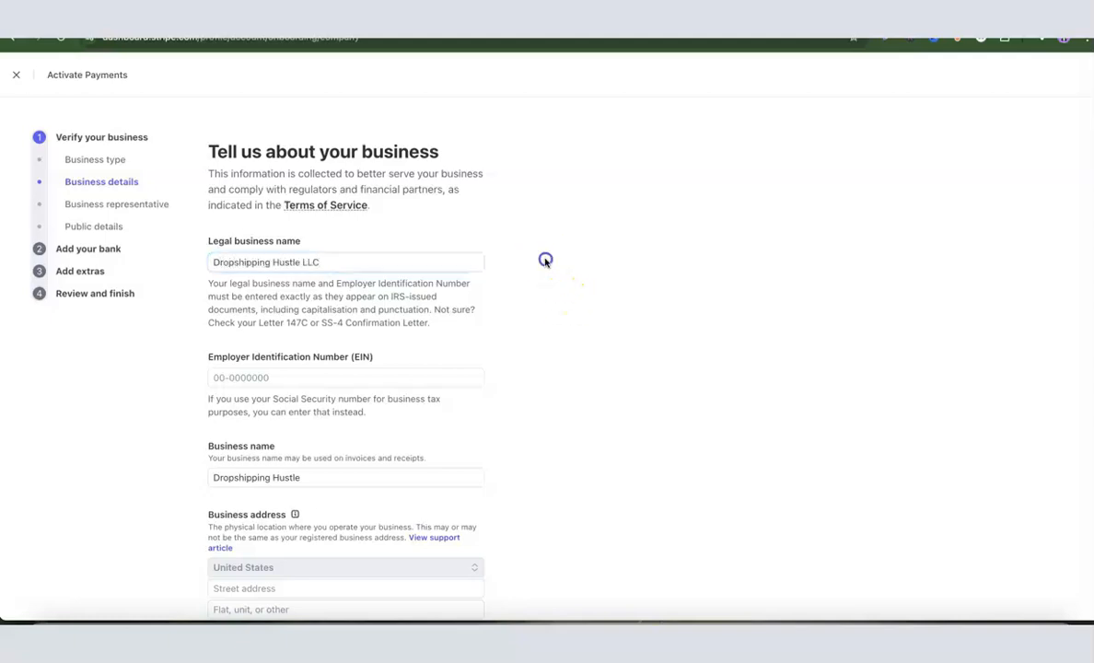
Search the industry options in the business details for "ecommerce".
scroll(292, 301, "down", 1)
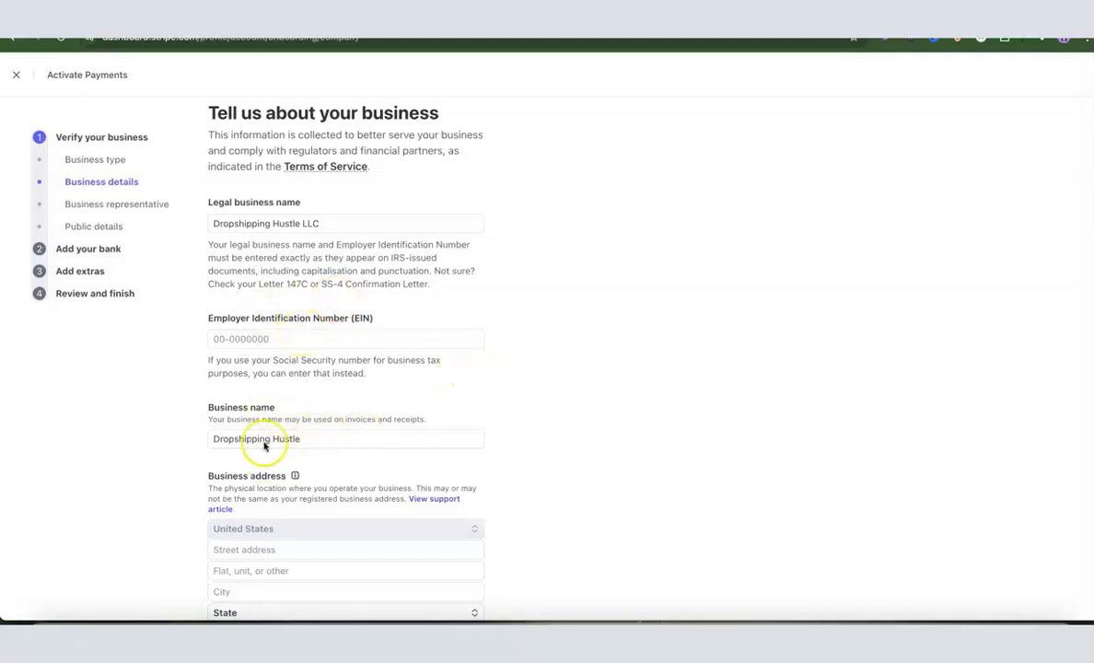
scroll(467, 398, "down", 3)
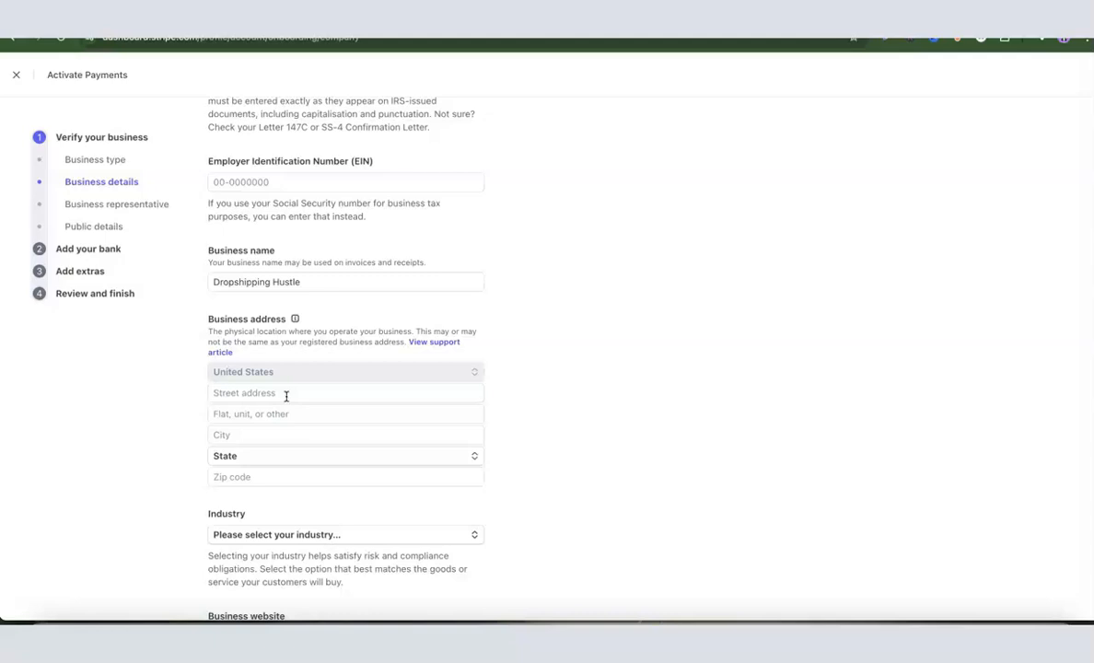
scroll(286, 396, "down", 1)
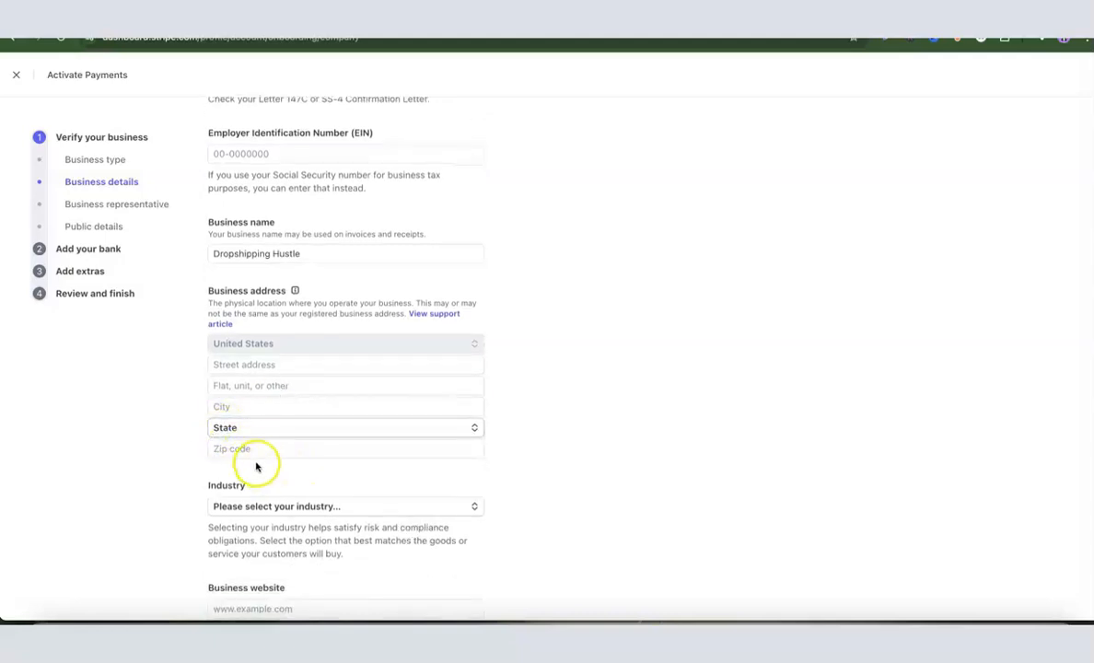
scroll(527, 416, "down", 5)
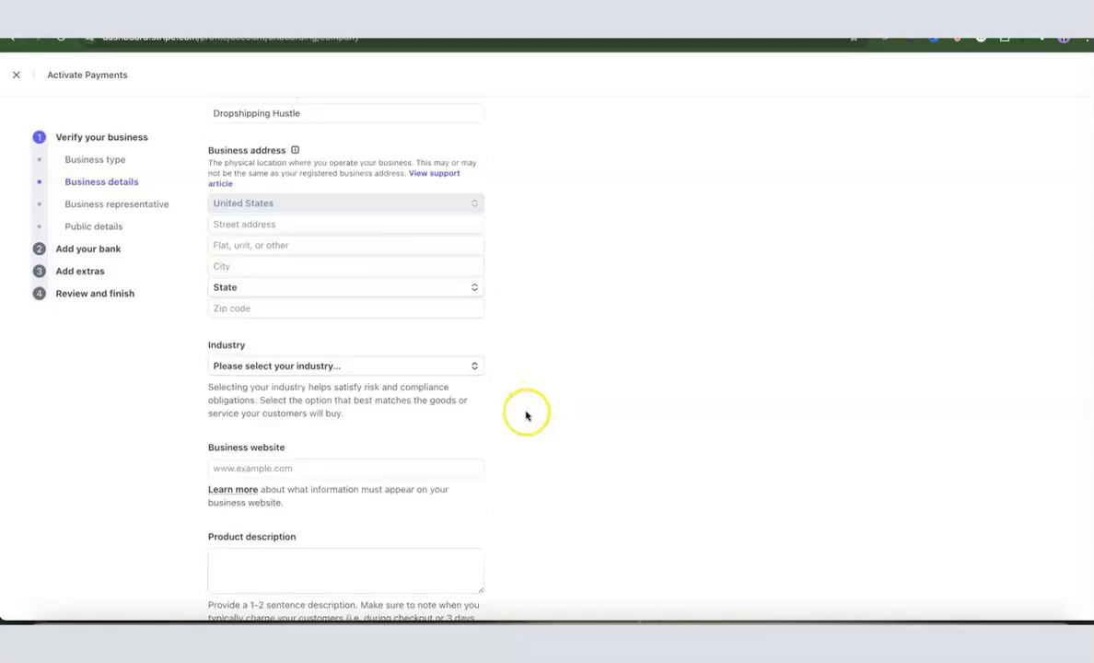
left_click(312, 369)
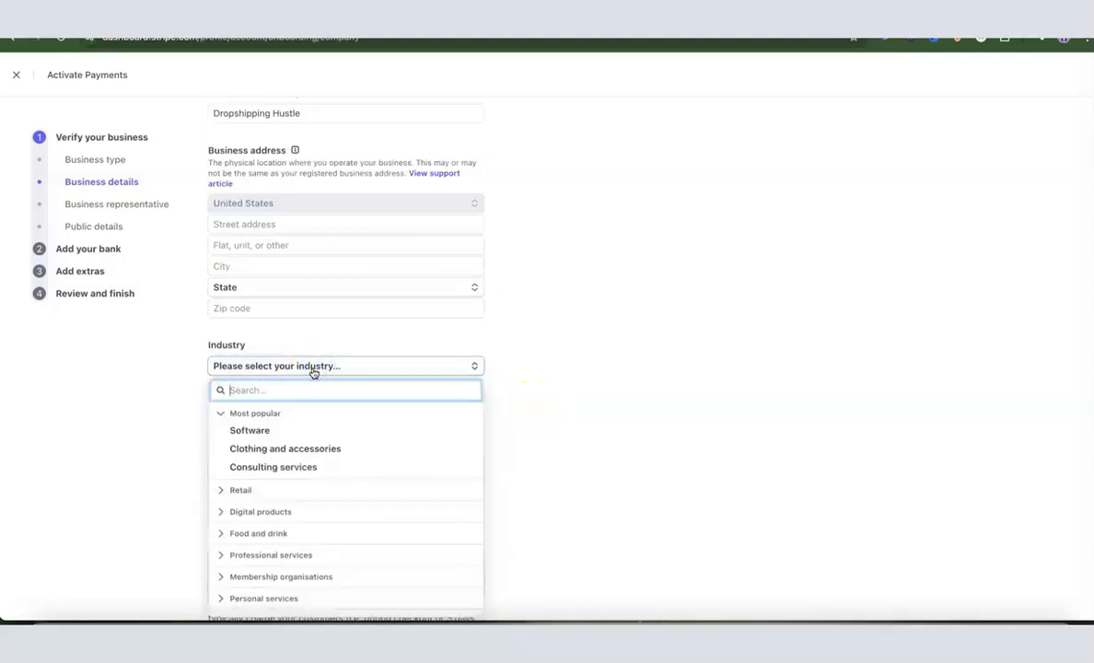
type("e")
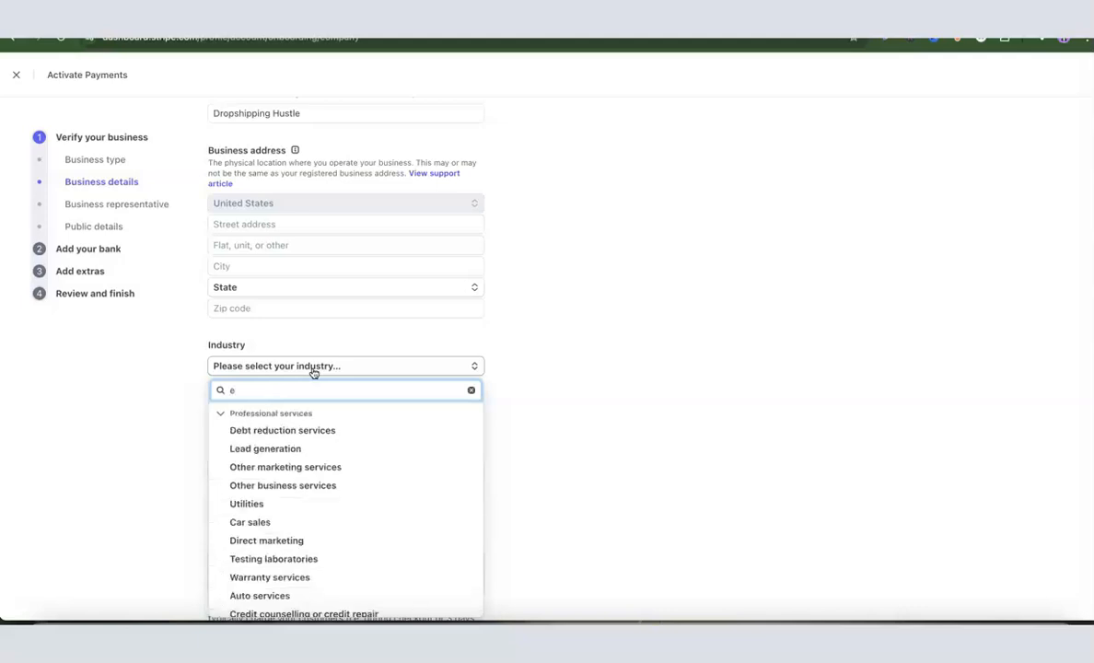
type("comme")
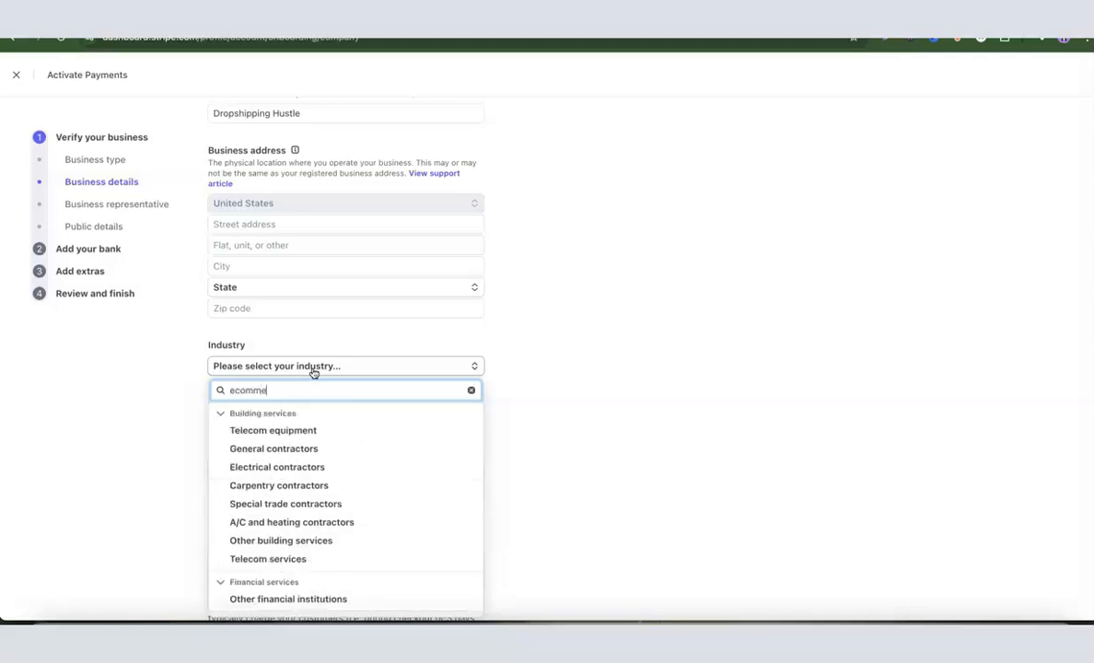
type("rce")
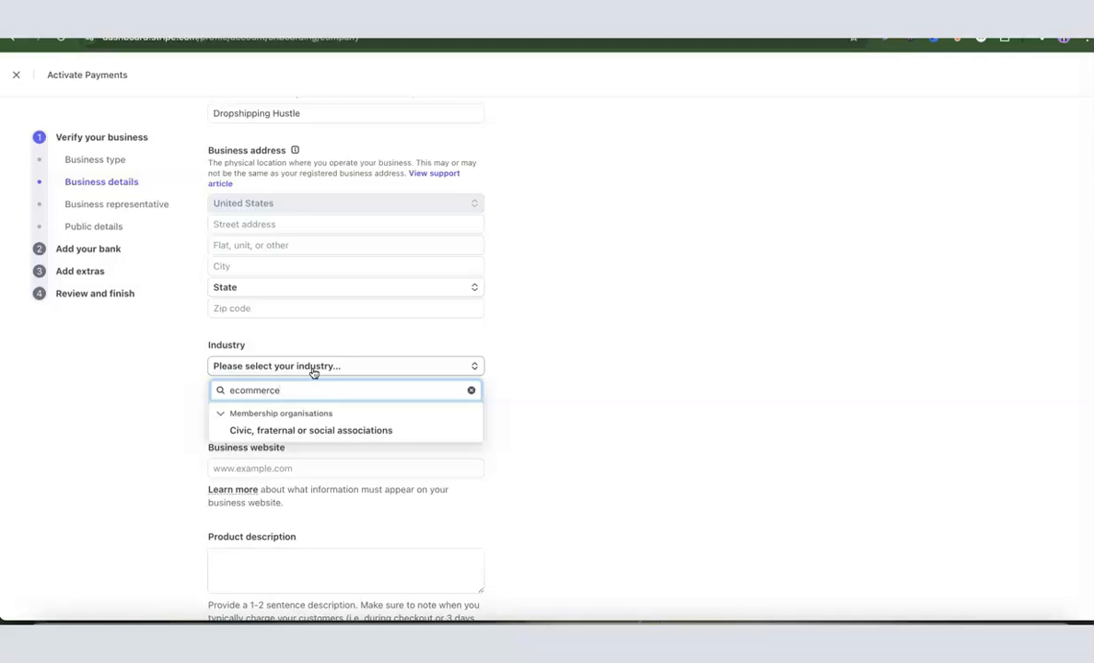
Search the industry options for "reta" instead, clear the search, and close the list without choosing an industry.
key("BackSpace")
key("BackSpace")
key("BackSpace")
key("BackSpace")
key("BackSpace")
key("BackSpace")
key("BackSpace")
key("BackSpace")
key("BackSpace")
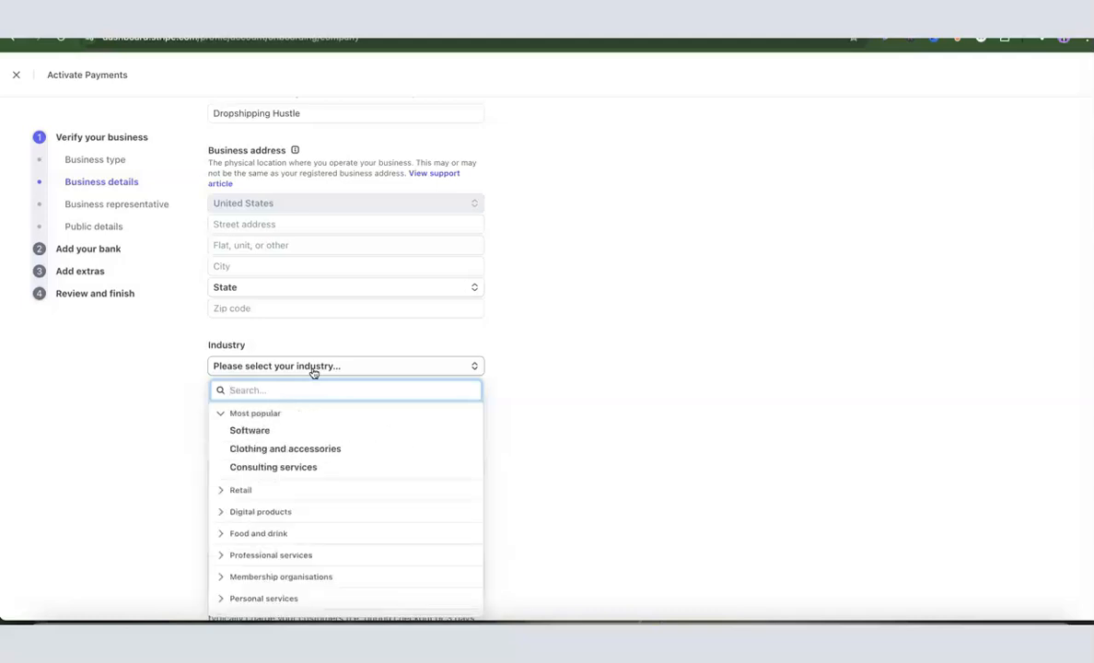
type("reta")
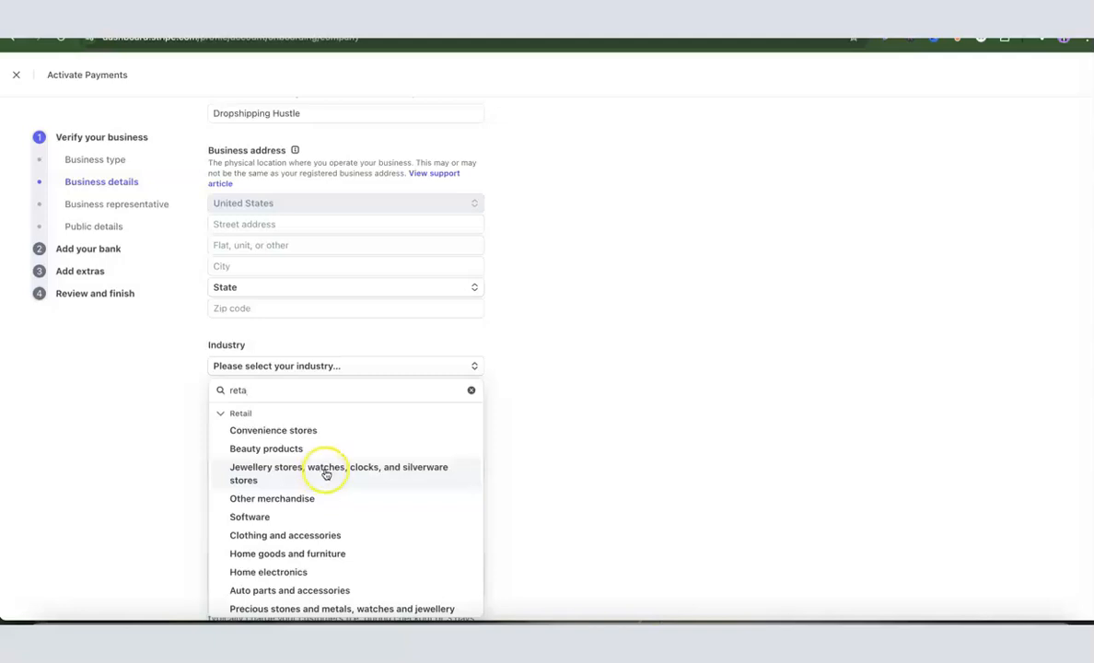
double_click(314, 391)
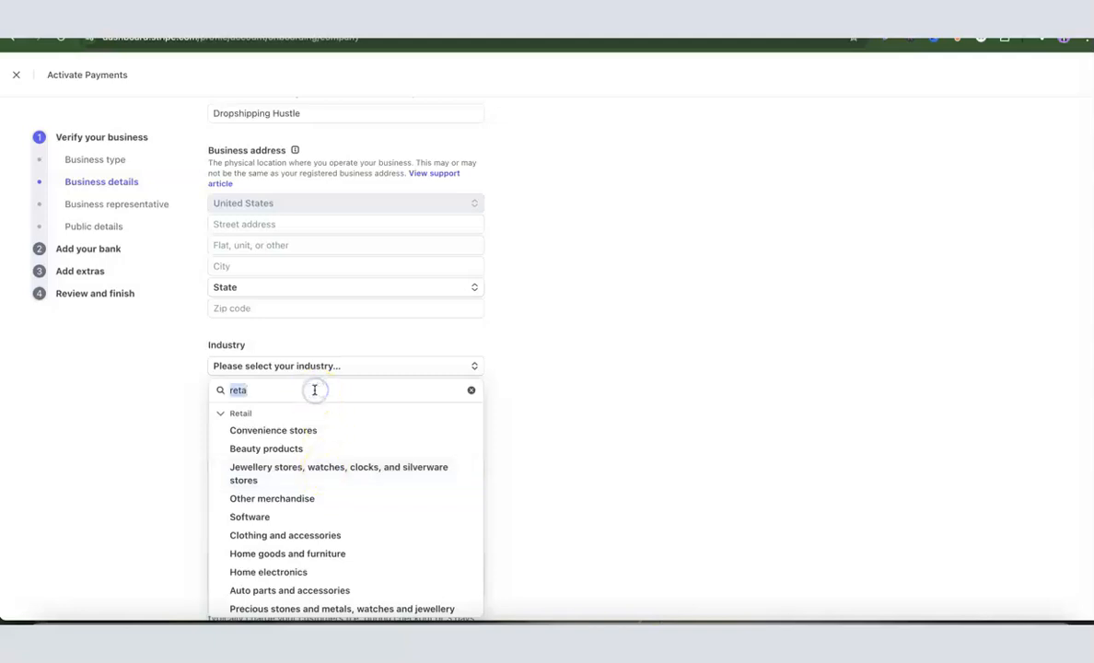
key("BackSpace")
left_click(528, 388)
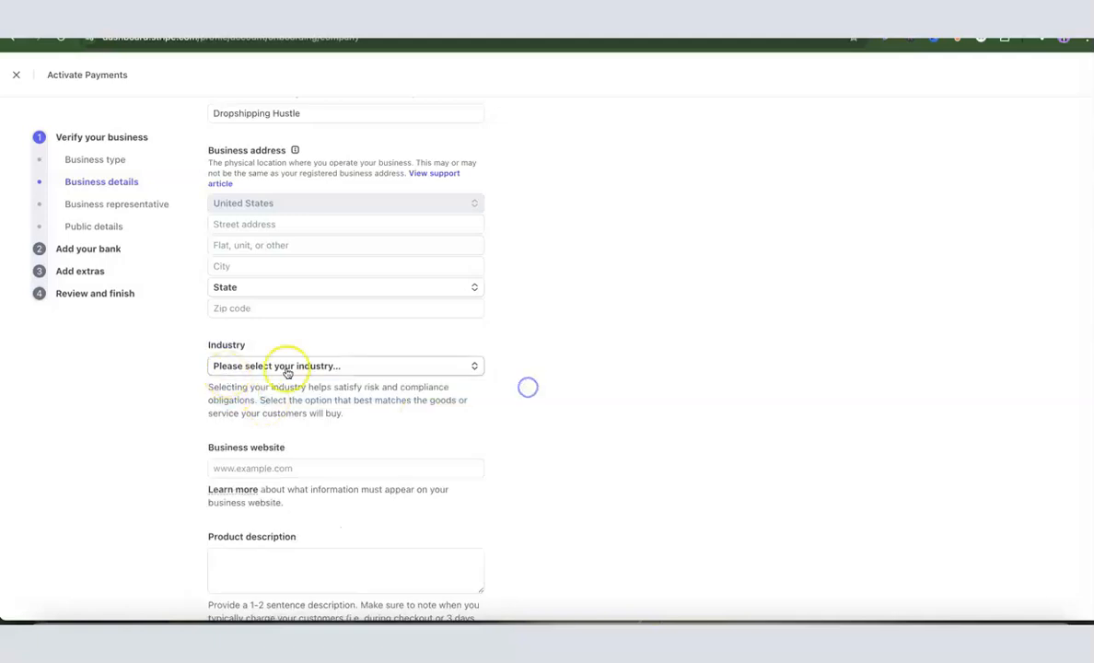
Review the remaining business details, including address, website and product description, and continue to the business representative section.
scroll(315, 370, "down", 2)
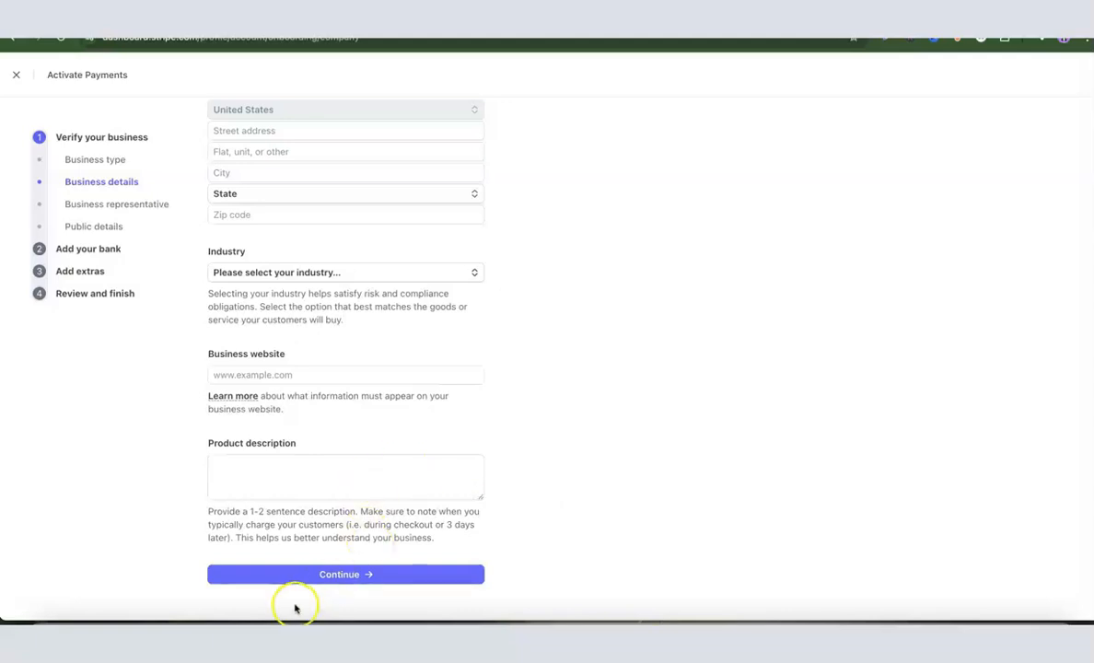
scroll(424, 493, "up", 5)
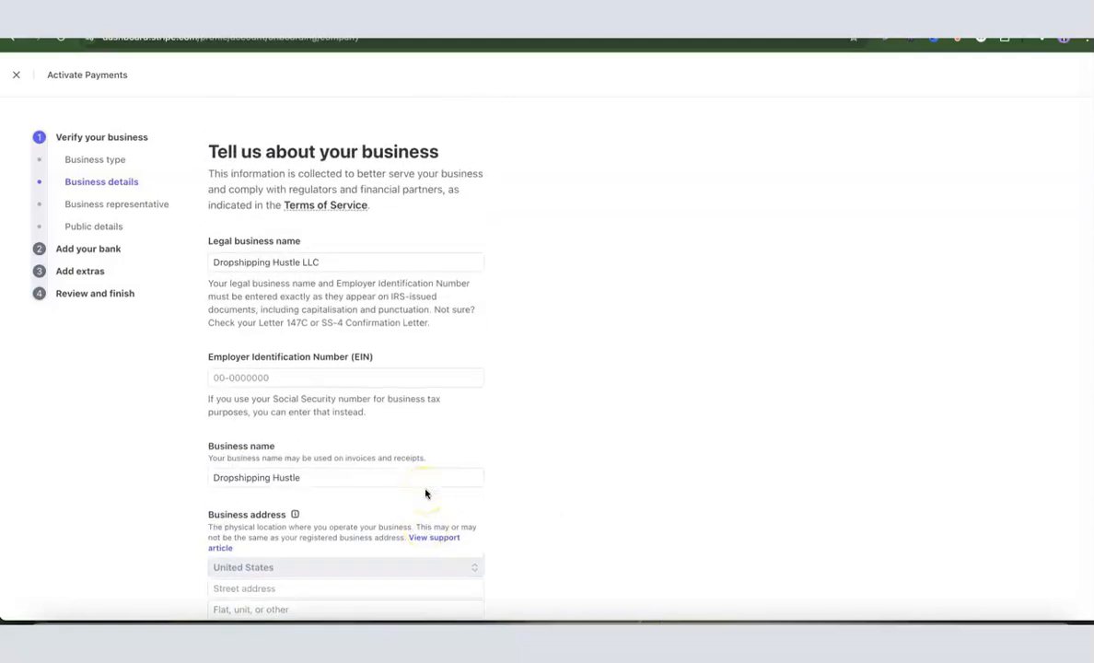
scroll(423, 457, "down", 5)
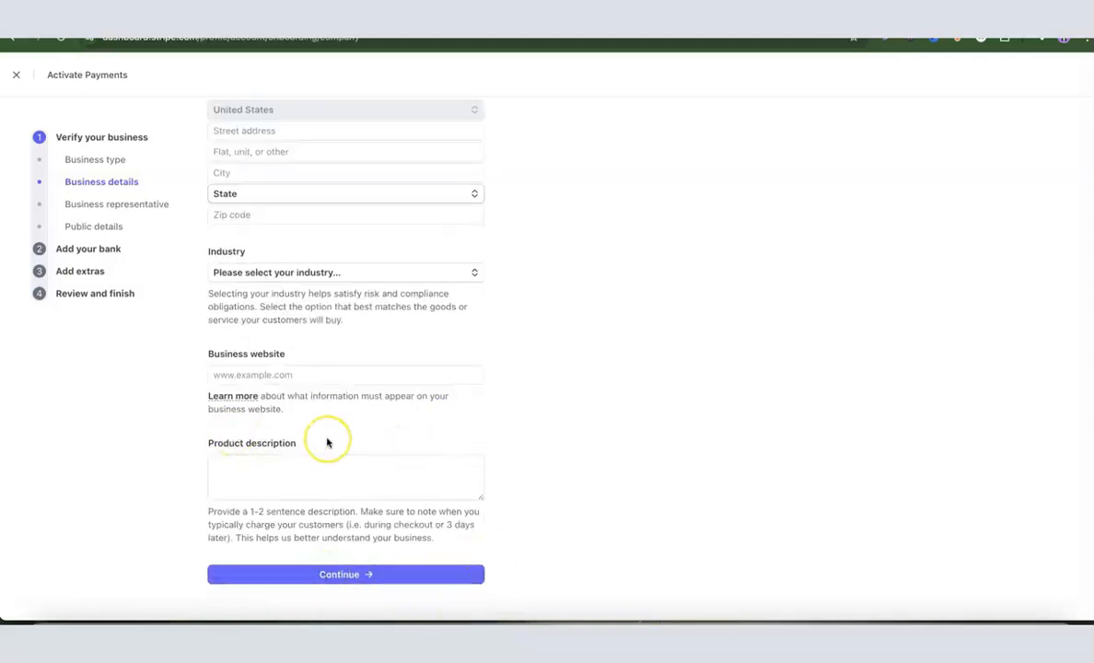
left_click(369, 576)
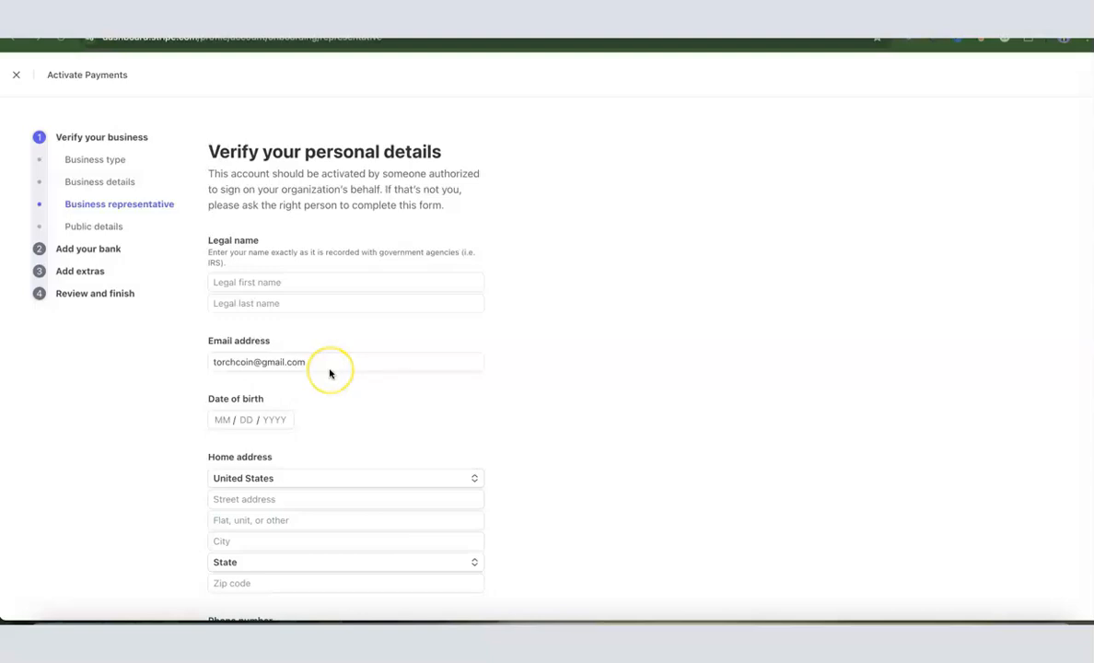
Examine the representative's personal details form, including the home address country and phone country code options, keeping United States and US.
scroll(330, 373, "down", 1)
left_click(301, 385)
left_click(231, 360)
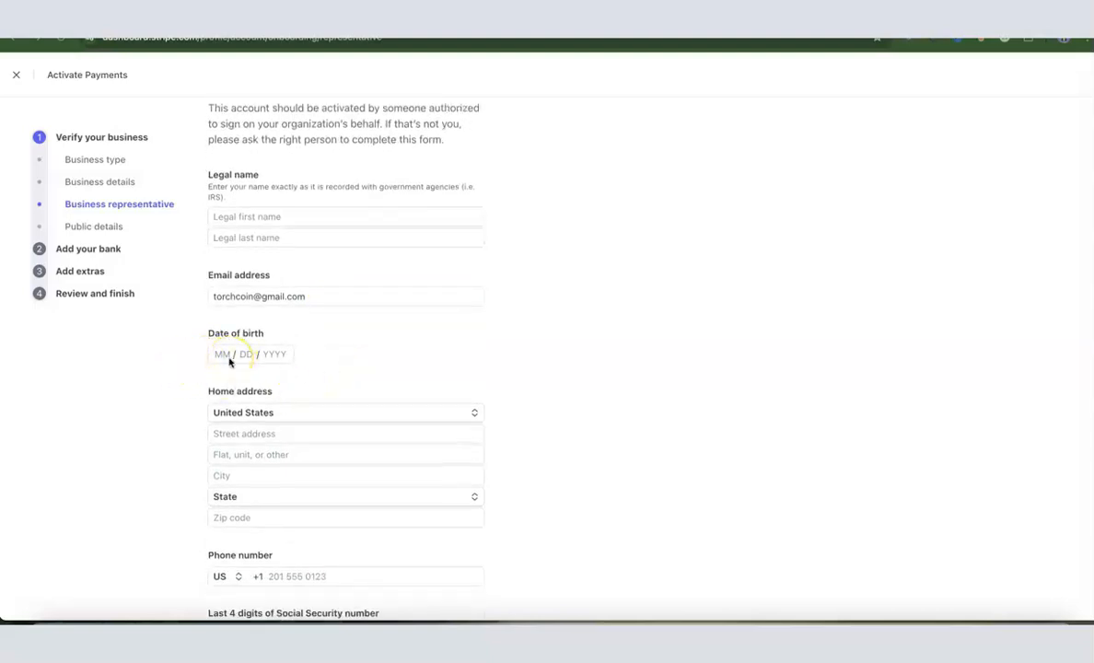
scroll(229, 362, "down", 1)
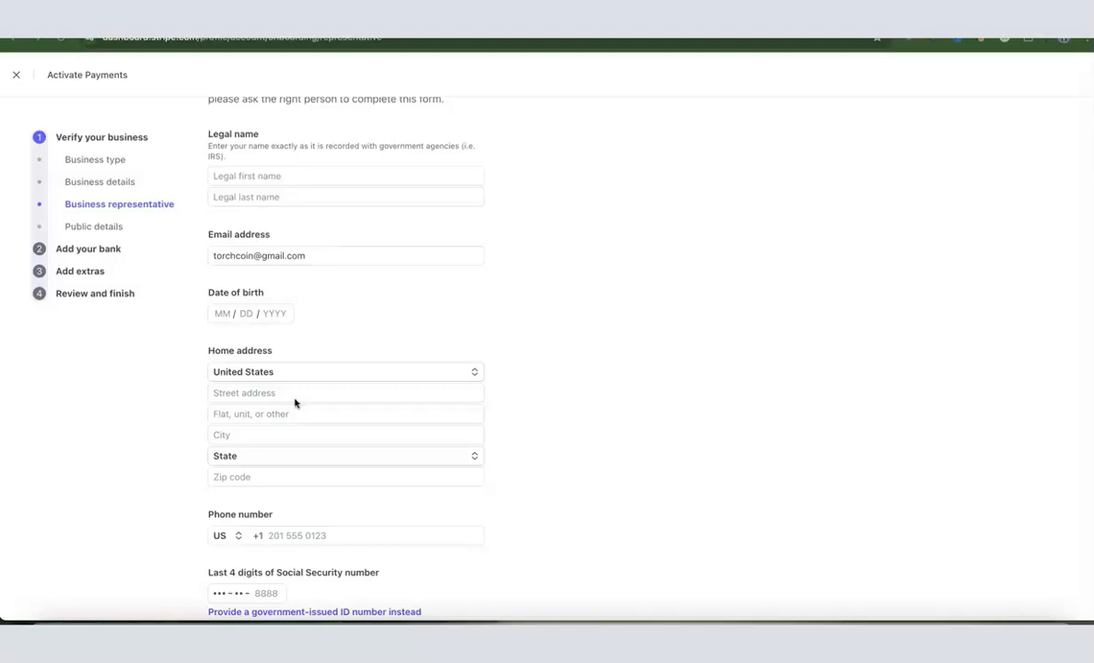
left_click(476, 373)
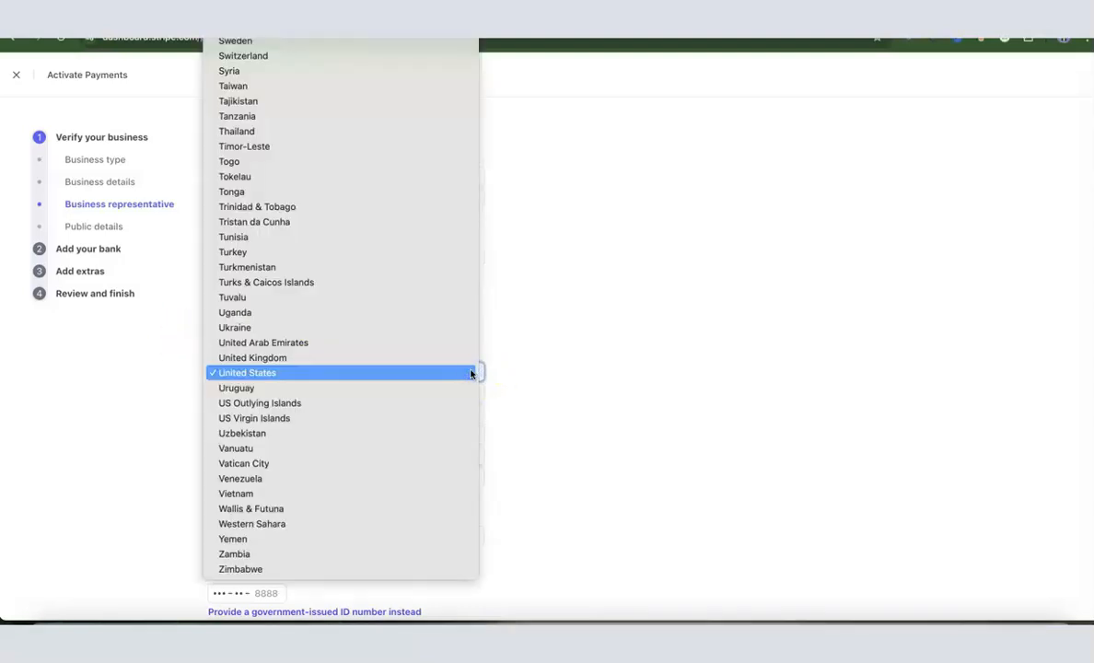
left_click(509, 373)
scroll(507, 371, "down", 1)
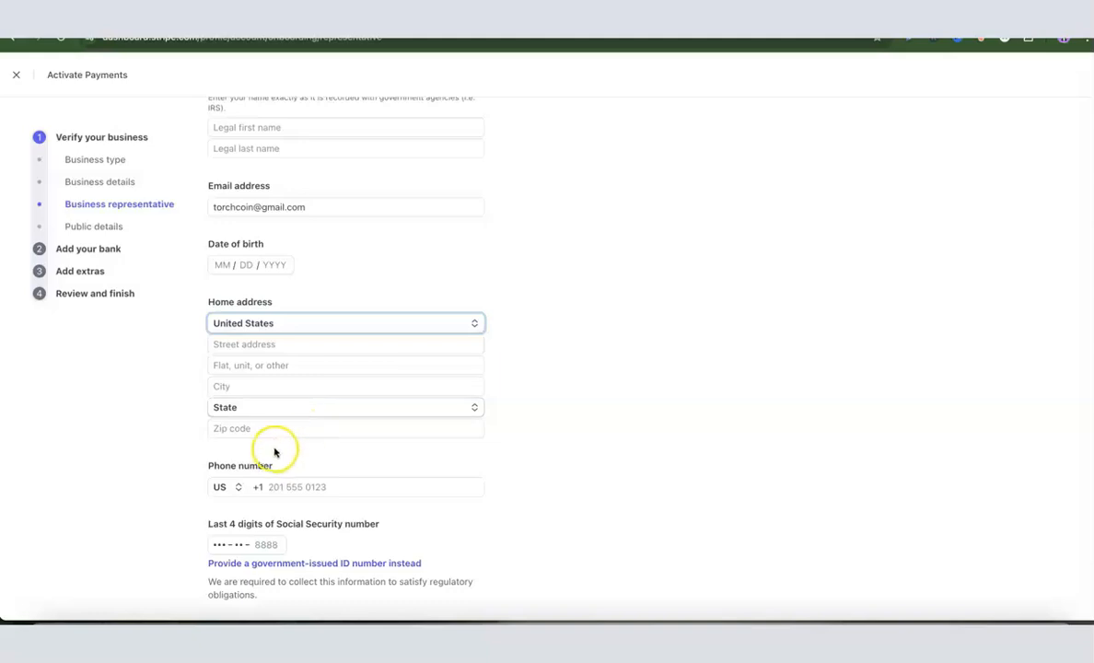
scroll(632, 369, "down", 1)
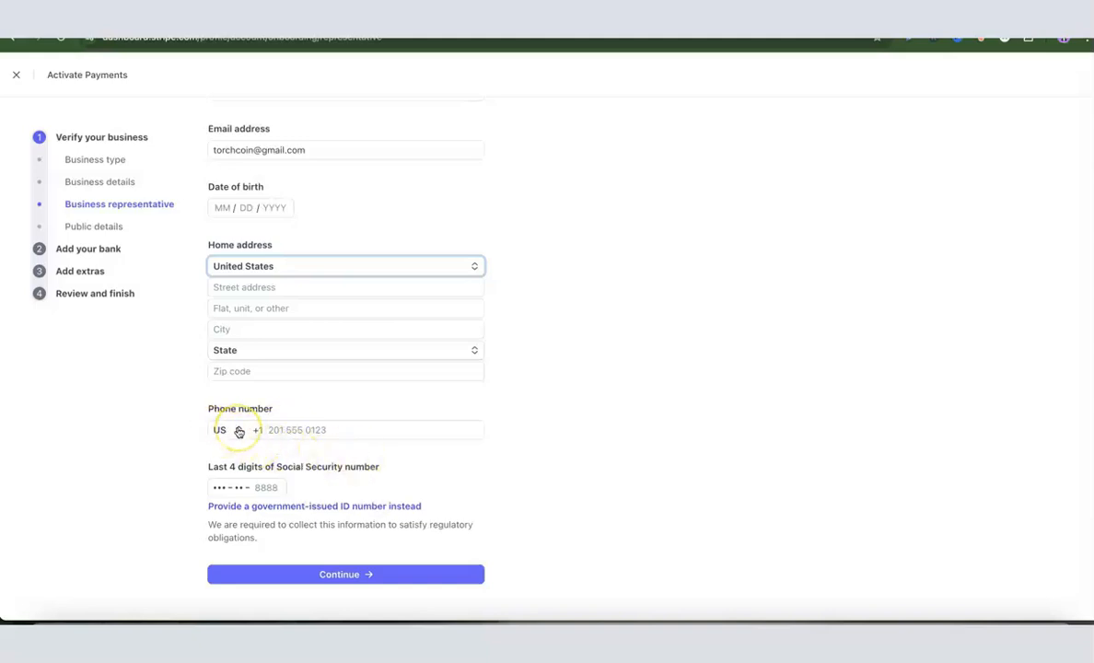
left_click(232, 431)
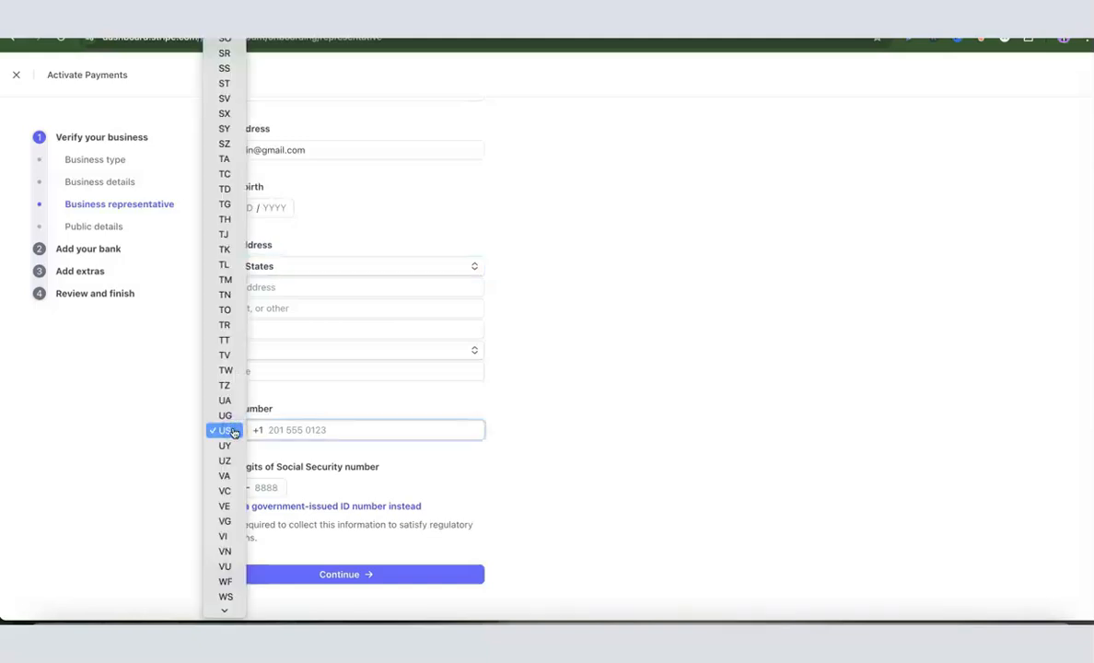
left_click(233, 431)
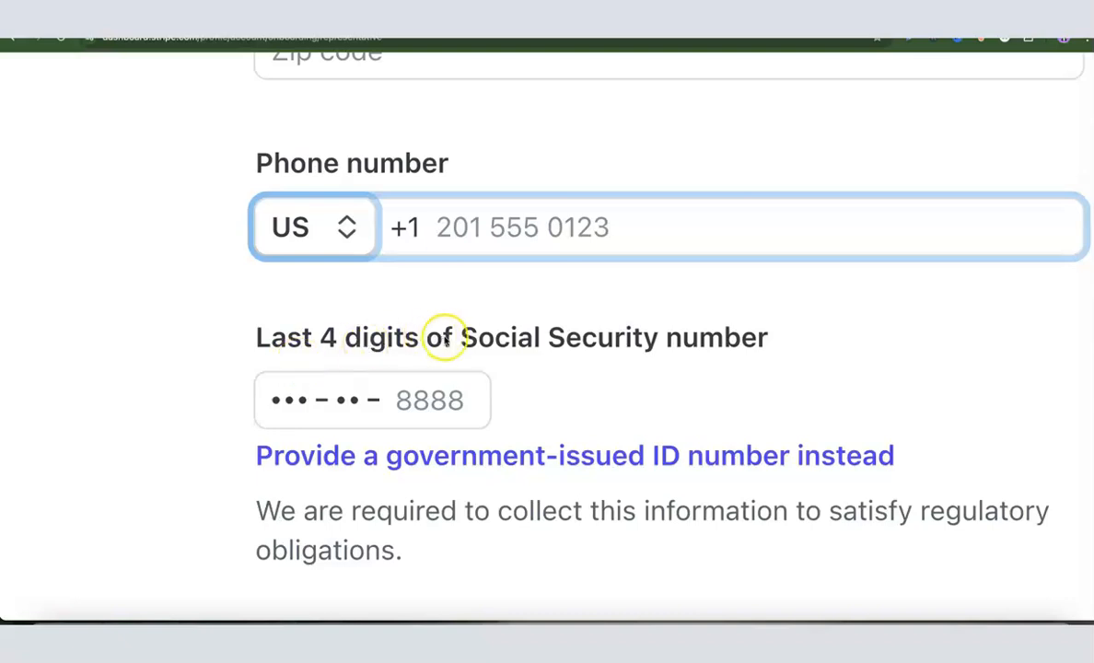
Switch identity verification to a full government-issued ID number and look through its country options, keeping US.
scroll(719, 318, "right", 2)
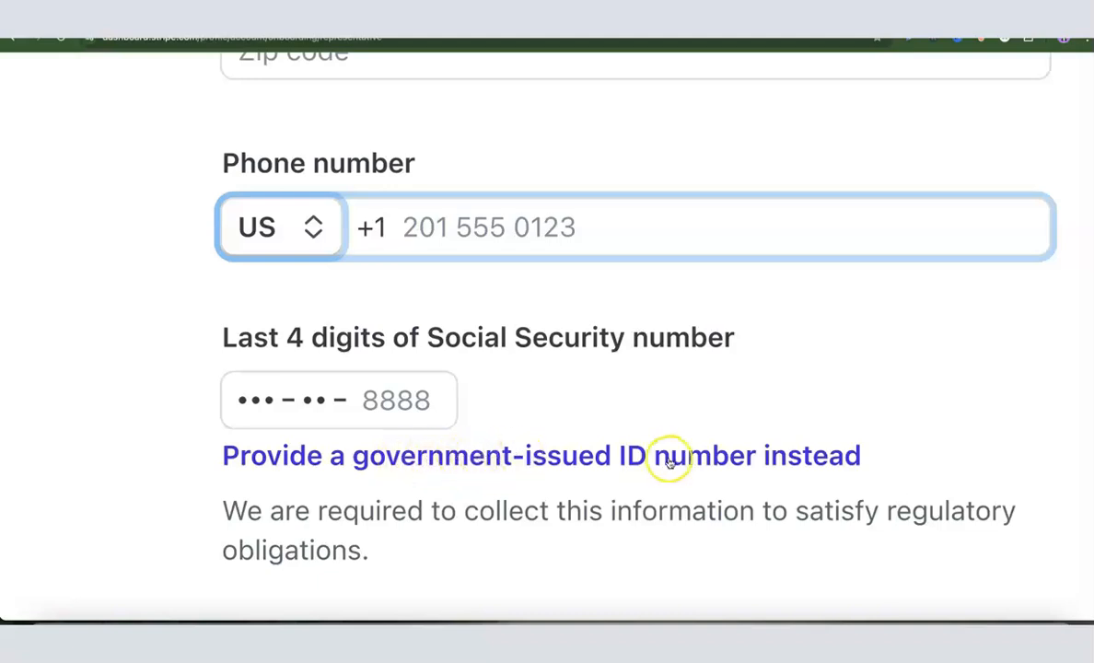
left_click(430, 457)
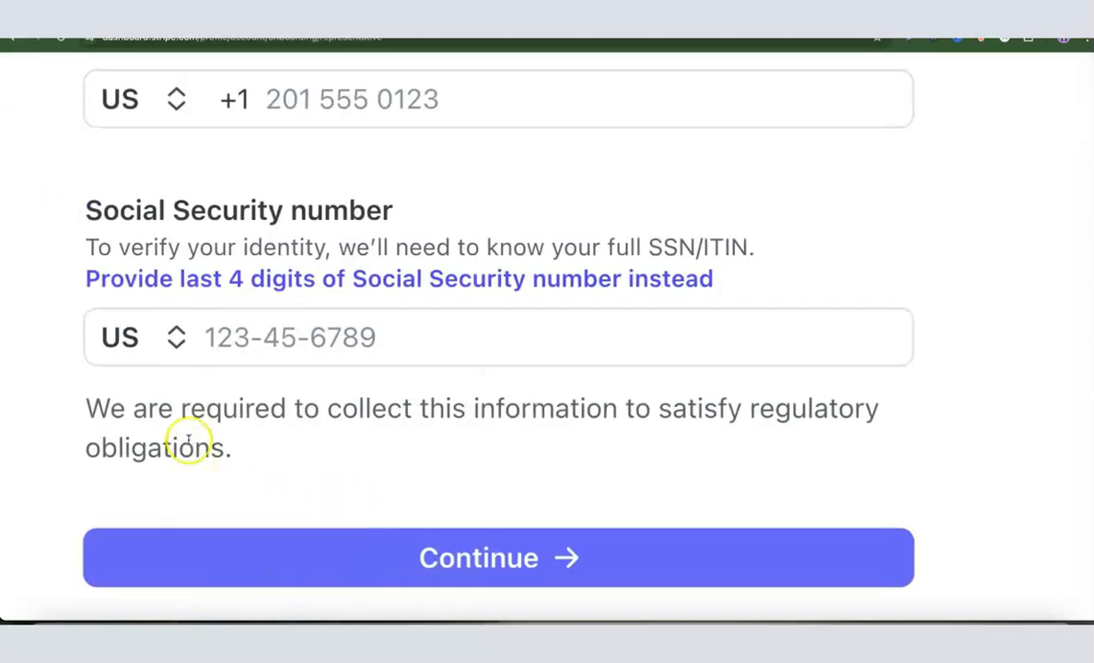
left_click(174, 338)
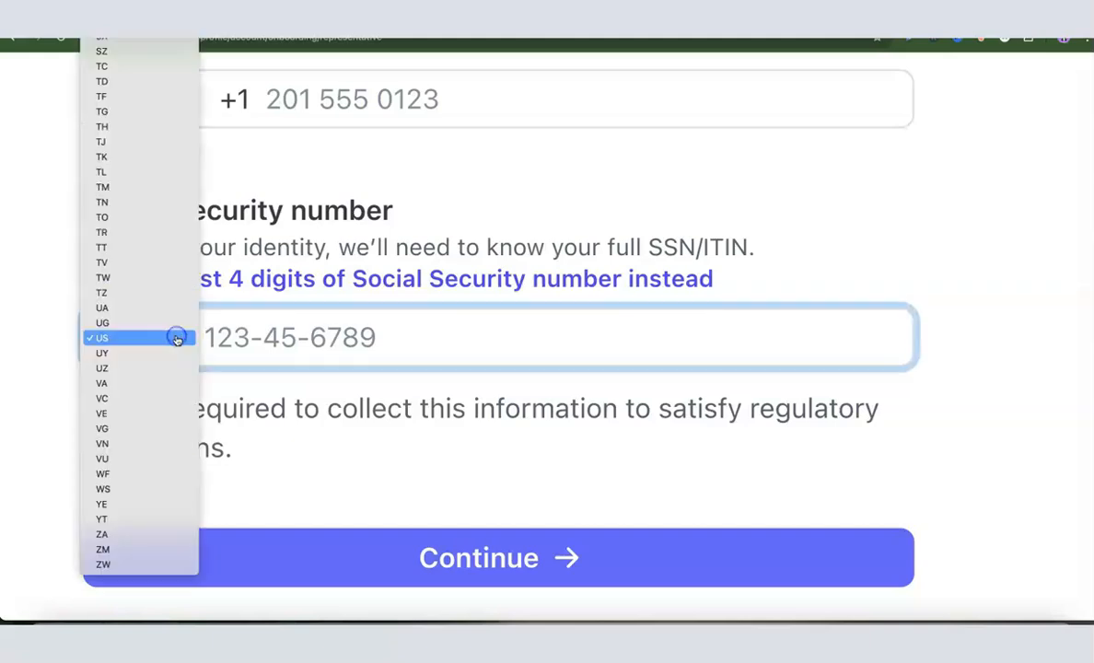
scroll(115, 304, "up", 10)
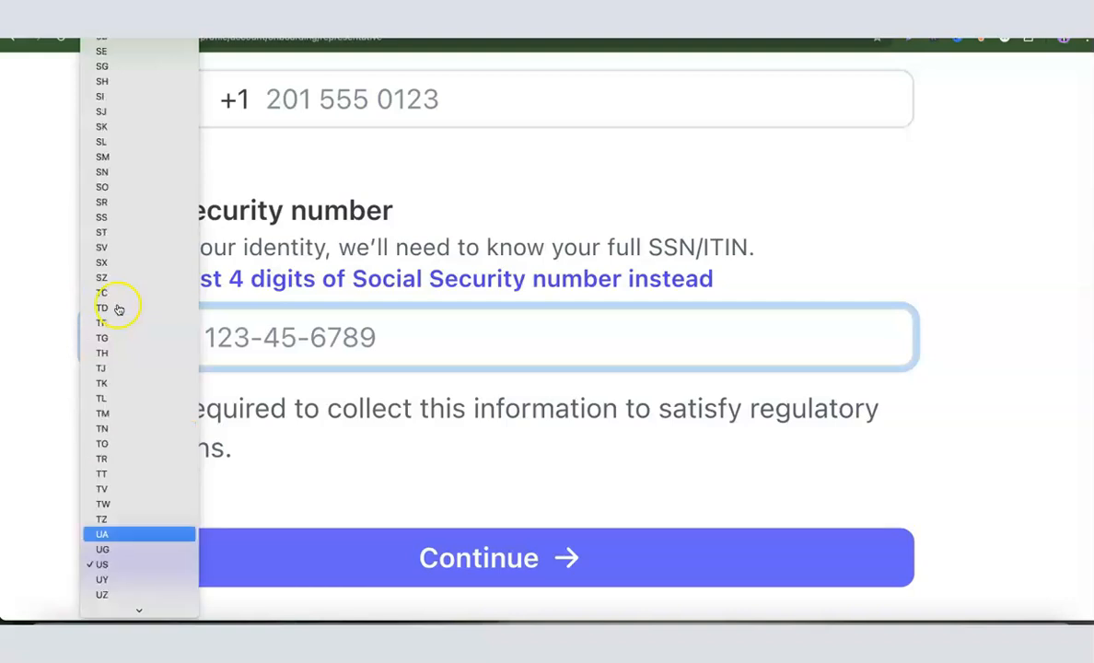
scroll(117, 274, "up", 2)
scroll(117, 275, "down", 10)
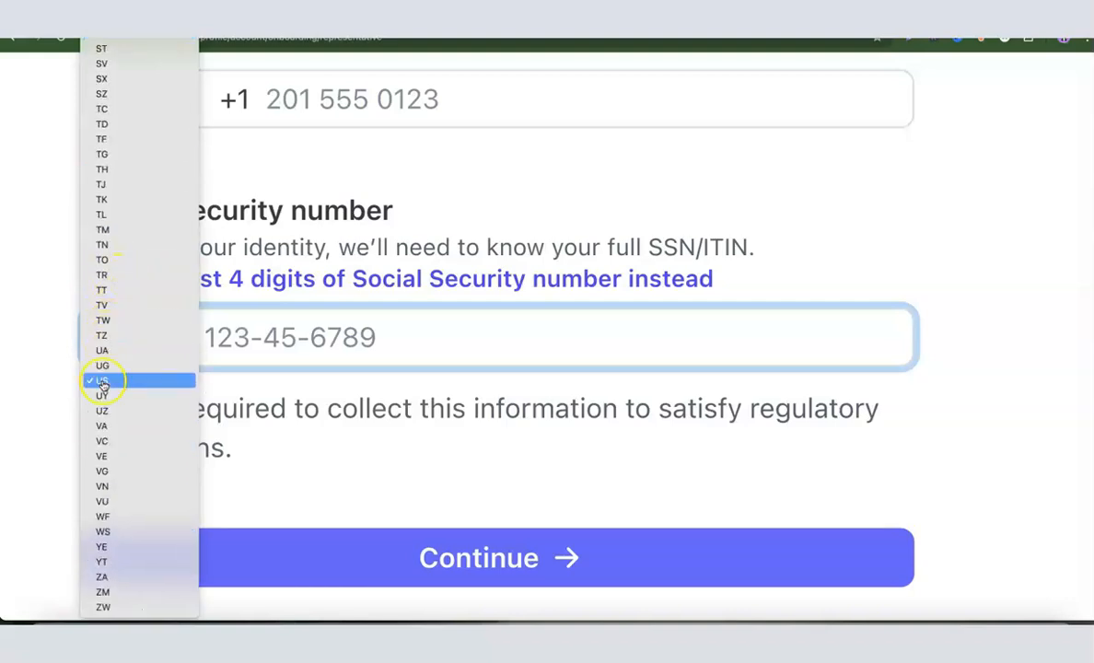
left_click(106, 377)
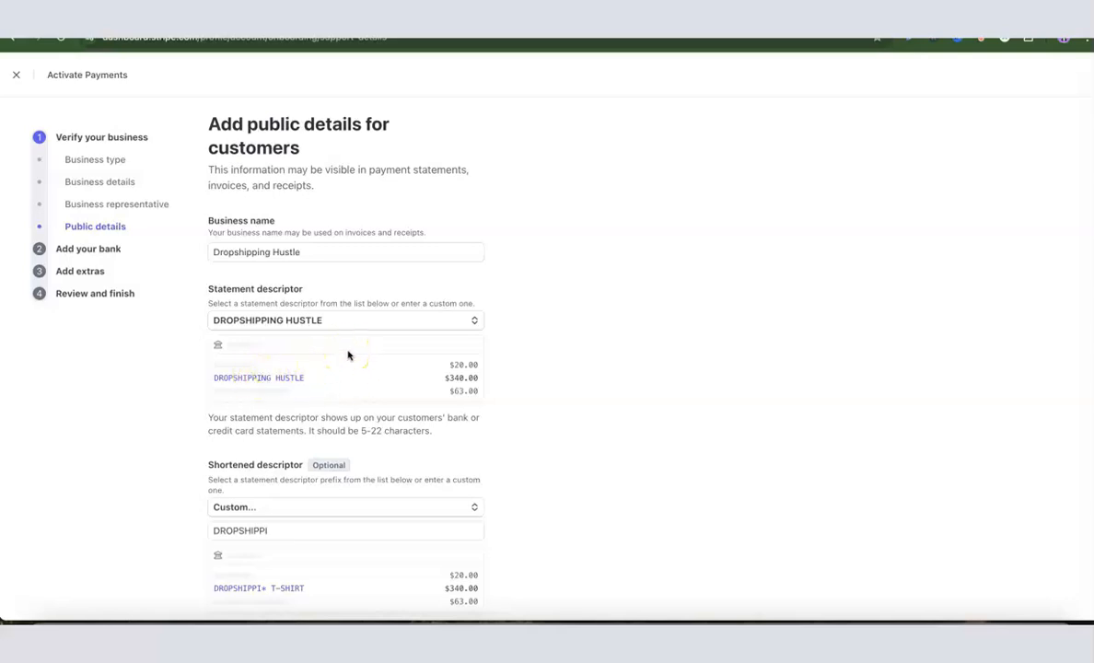
Review the public details form, covering the statement descriptor, shortened descriptor, customer support phone number and support address.
scroll(346, 354, "down", 2)
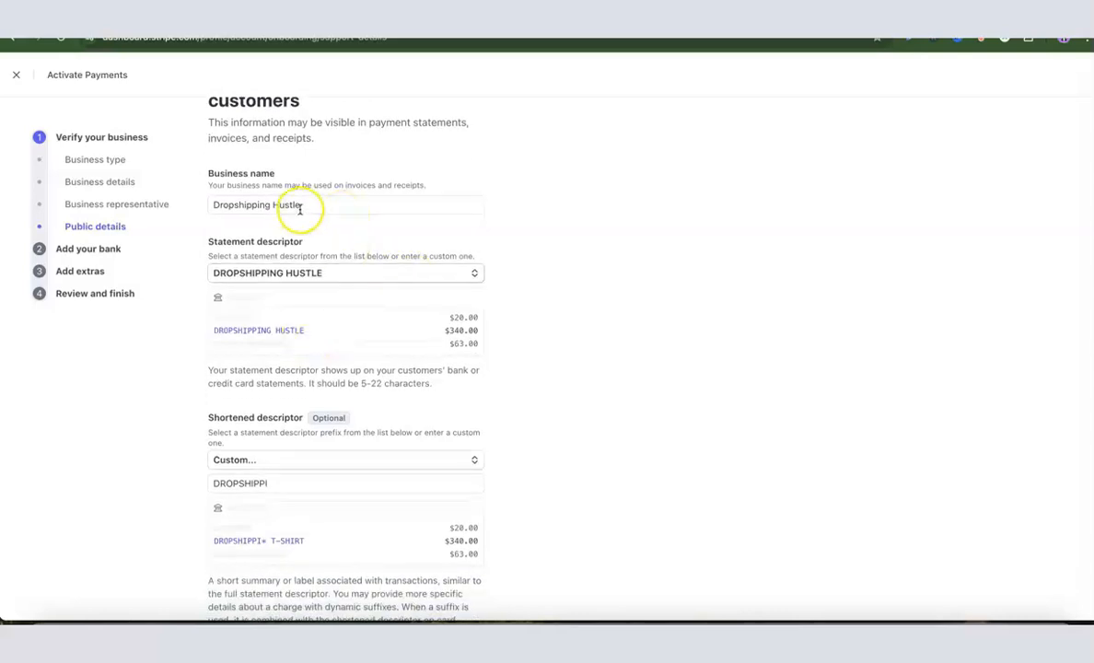
scroll(345, 274, "down", 1)
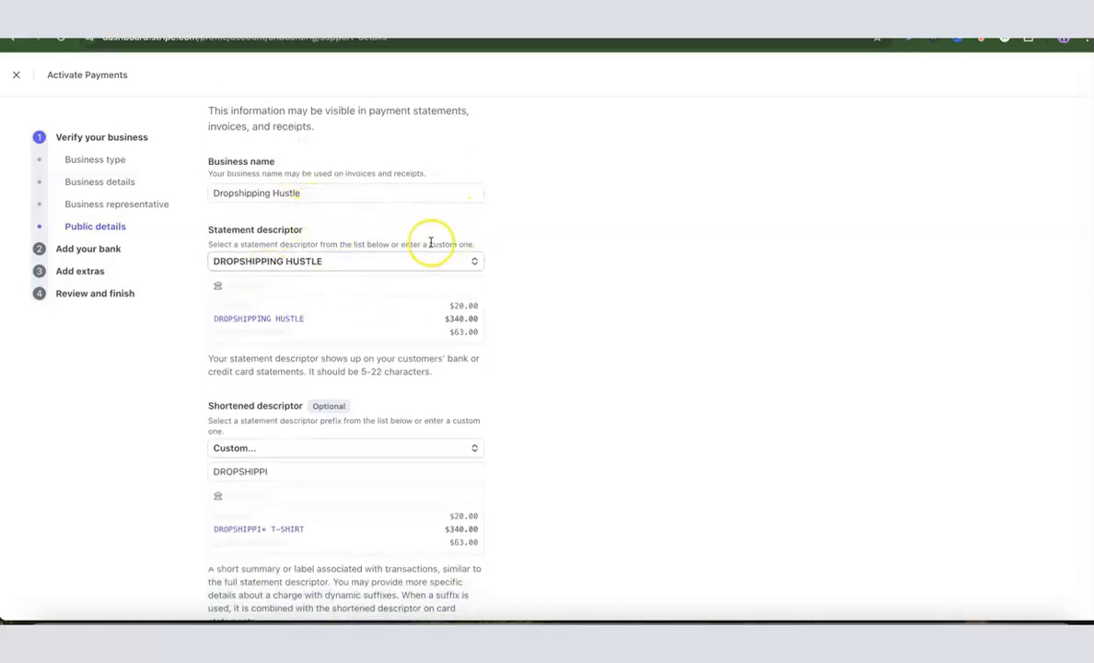
scroll(337, 373, "down", 2)
left_click(336, 375)
scroll(269, 347, "down", 4)
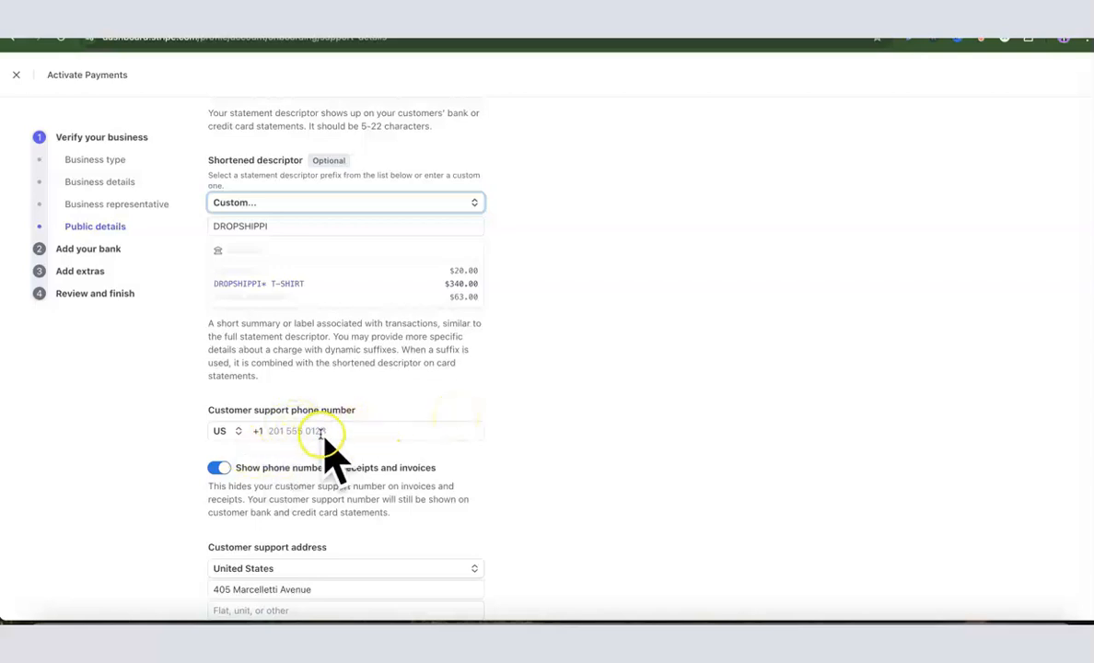
scroll(382, 423, "down", 1)
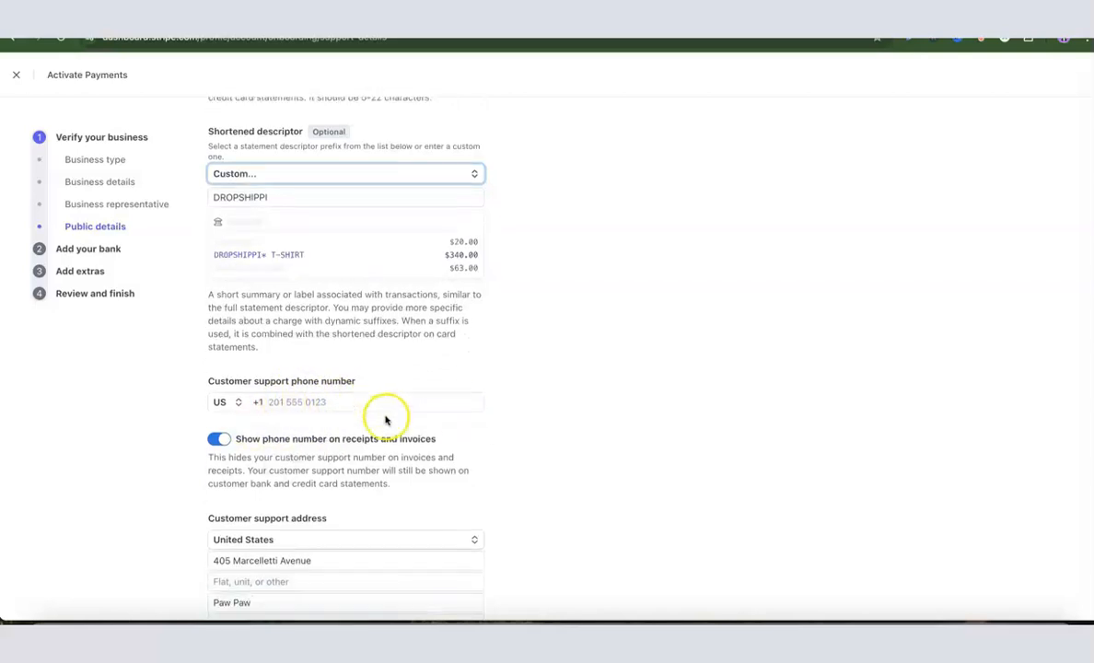
left_click(306, 403)
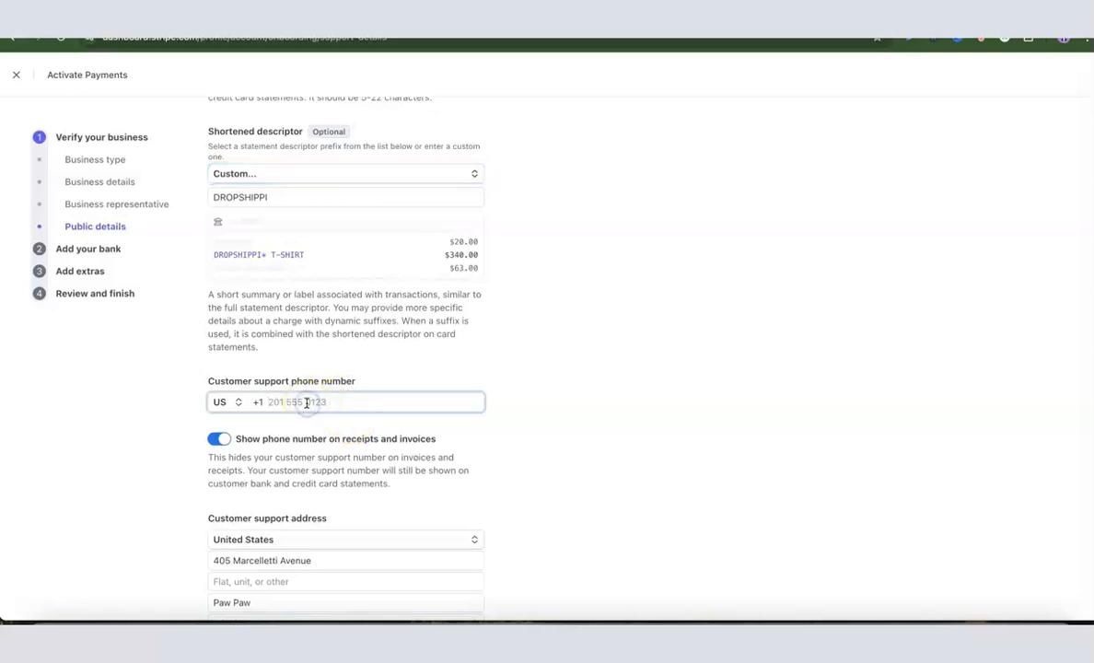
scroll(306, 410, "down", 4)
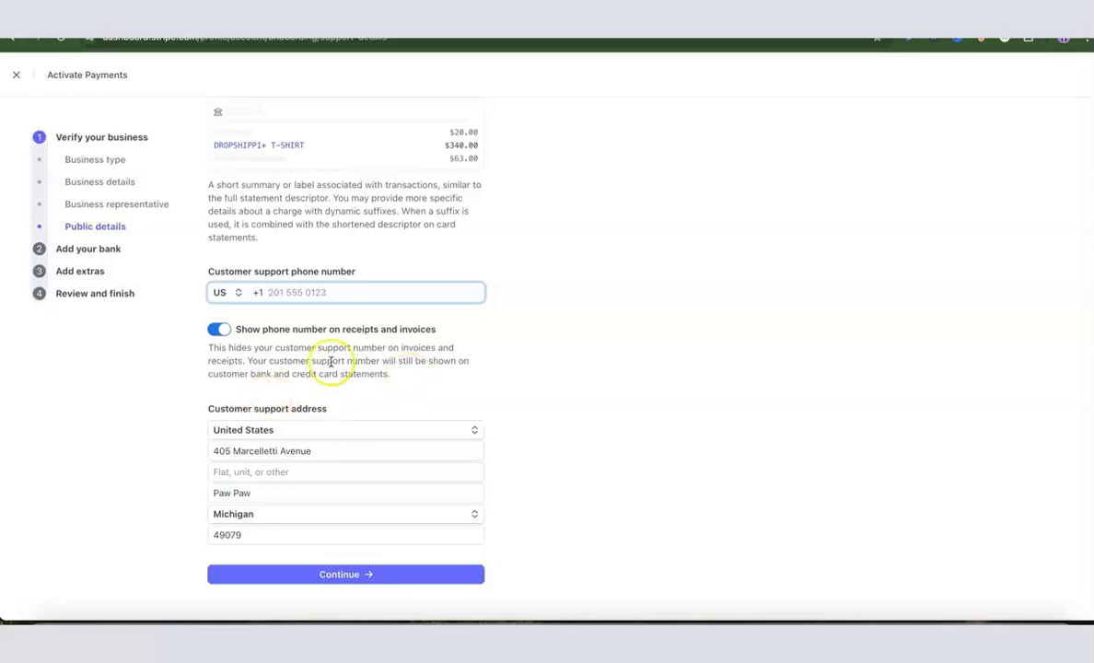
scroll(313, 357, "up", 1)
scroll(314, 358, "up", 1)
scroll(312, 357, "down", 2)
scroll(338, 431, "up", 4)
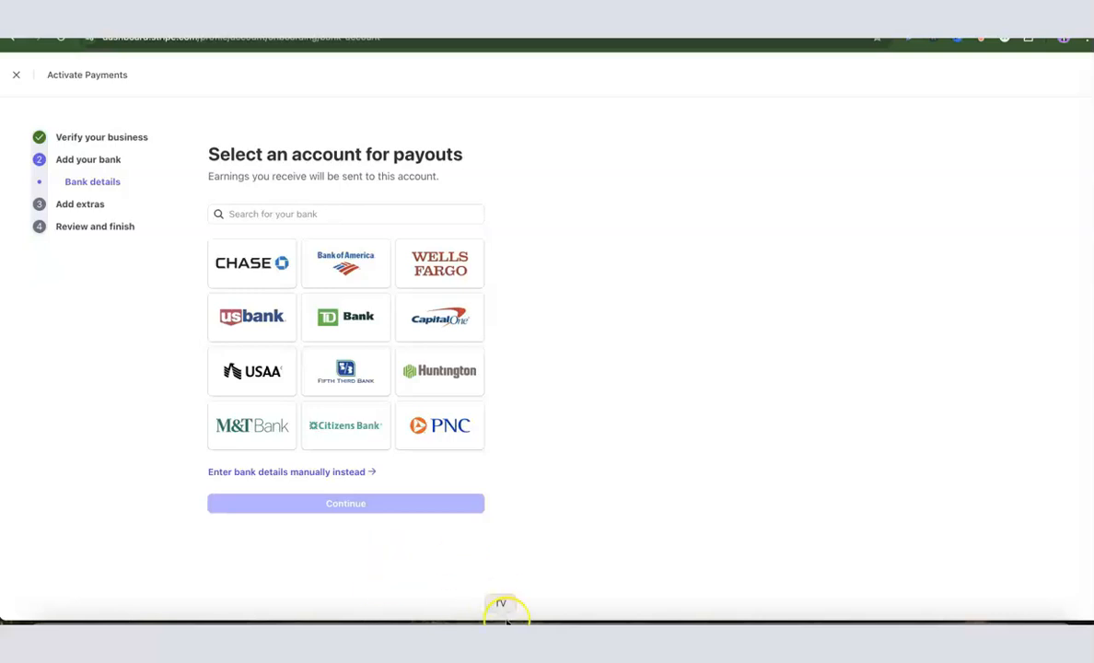
Add the payout bank account manually with its routing number and confirmed account number, and submit it.
left_click(255, 473)
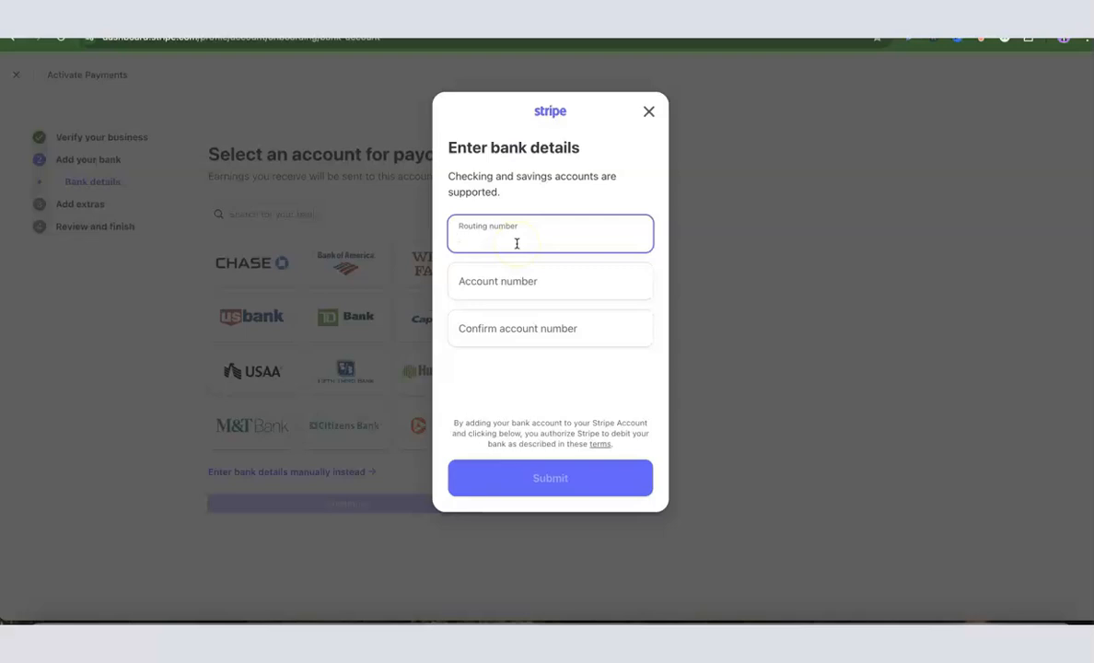
left_click(530, 498)
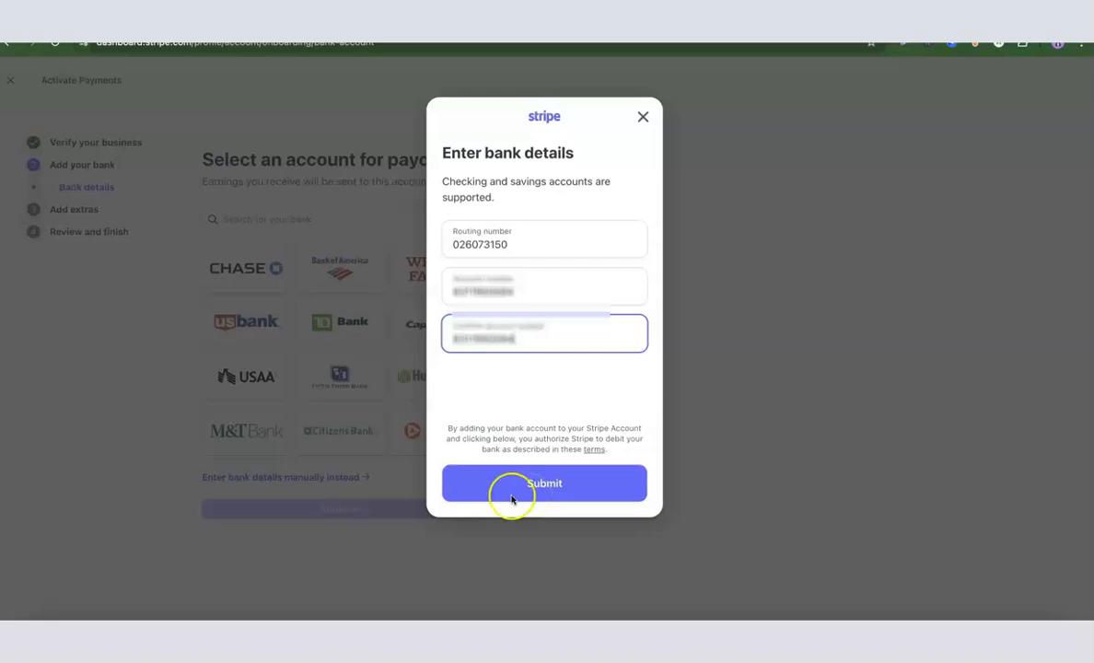
left_click(542, 484)
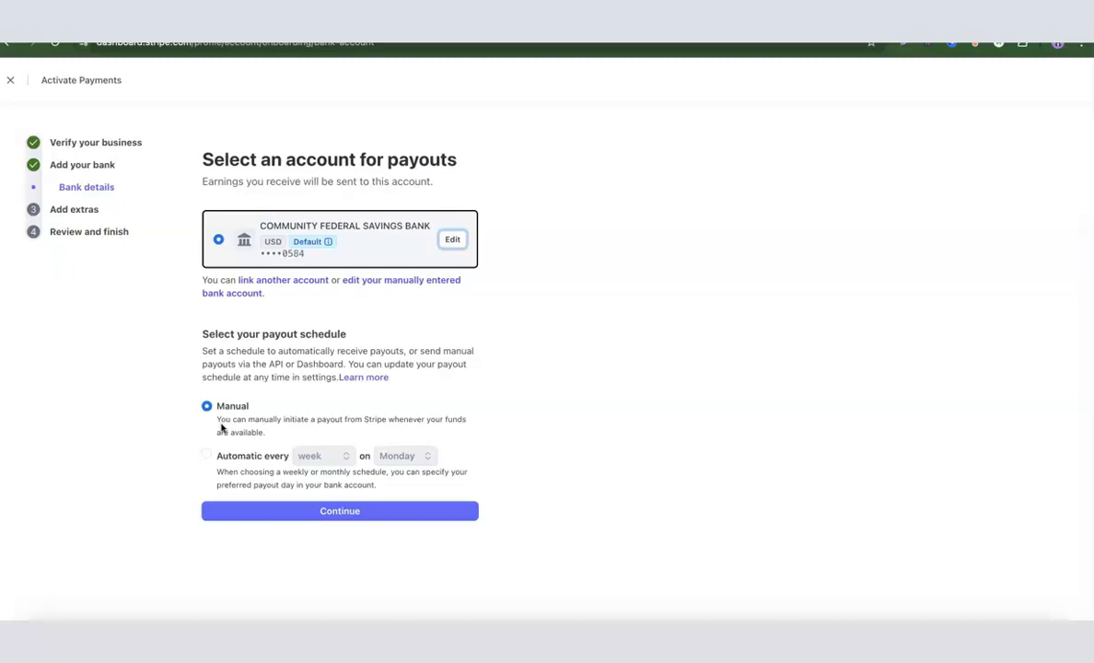
Compare the manual and automatic payout schedules, and set payouts to automatic every week on Monday.
left_click(315, 457)
left_click(318, 459)
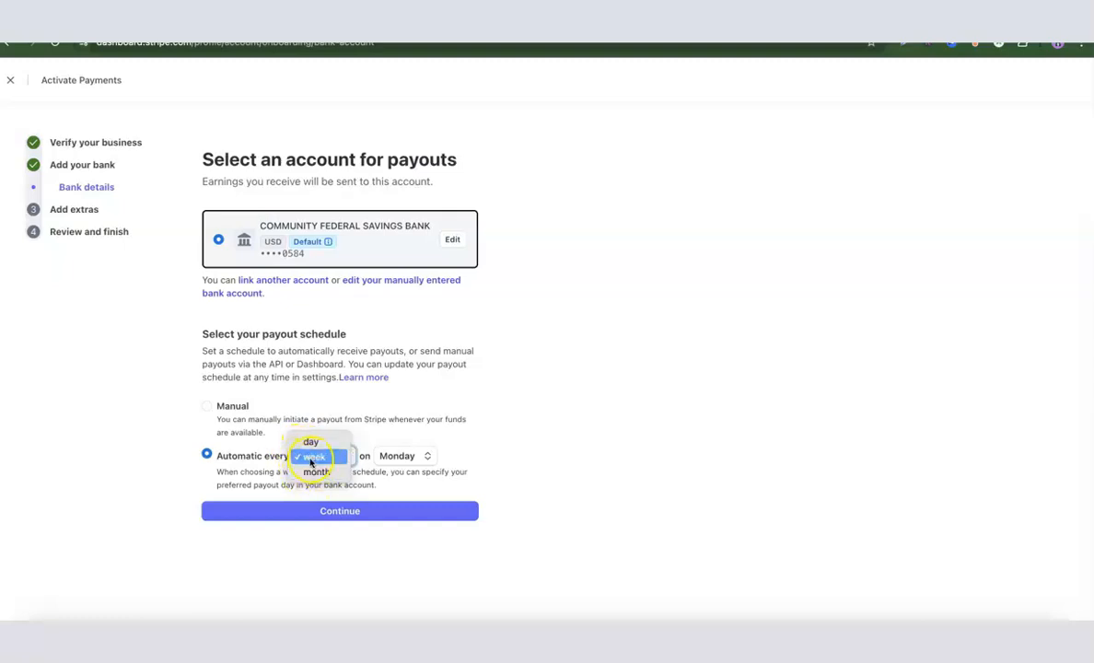
left_click(312, 458)
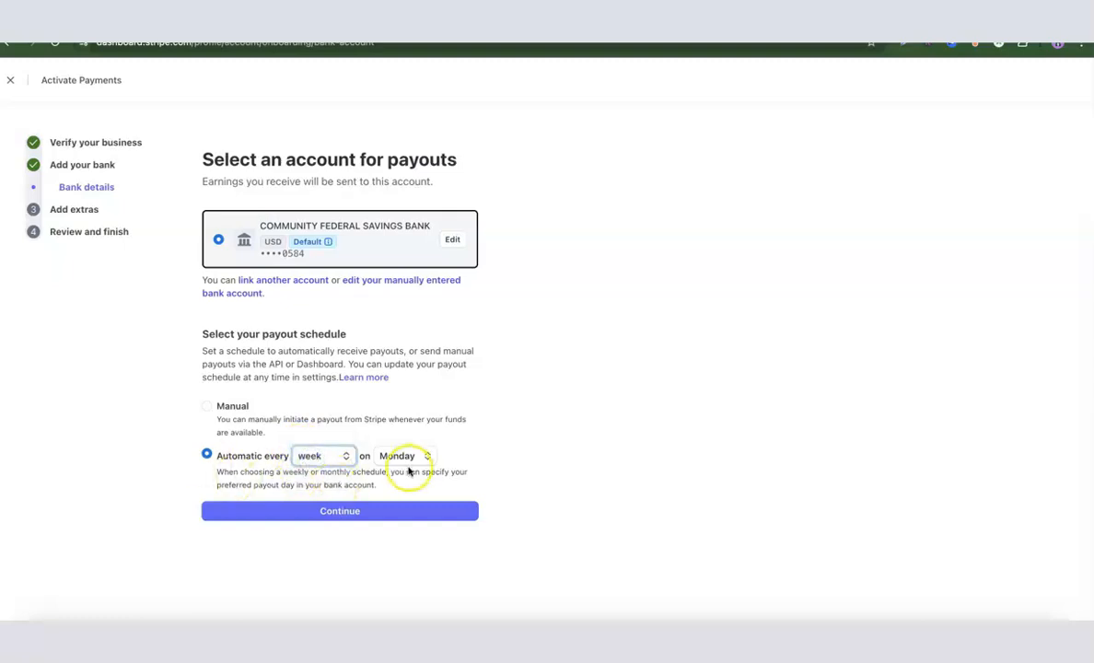
left_click(207, 406)
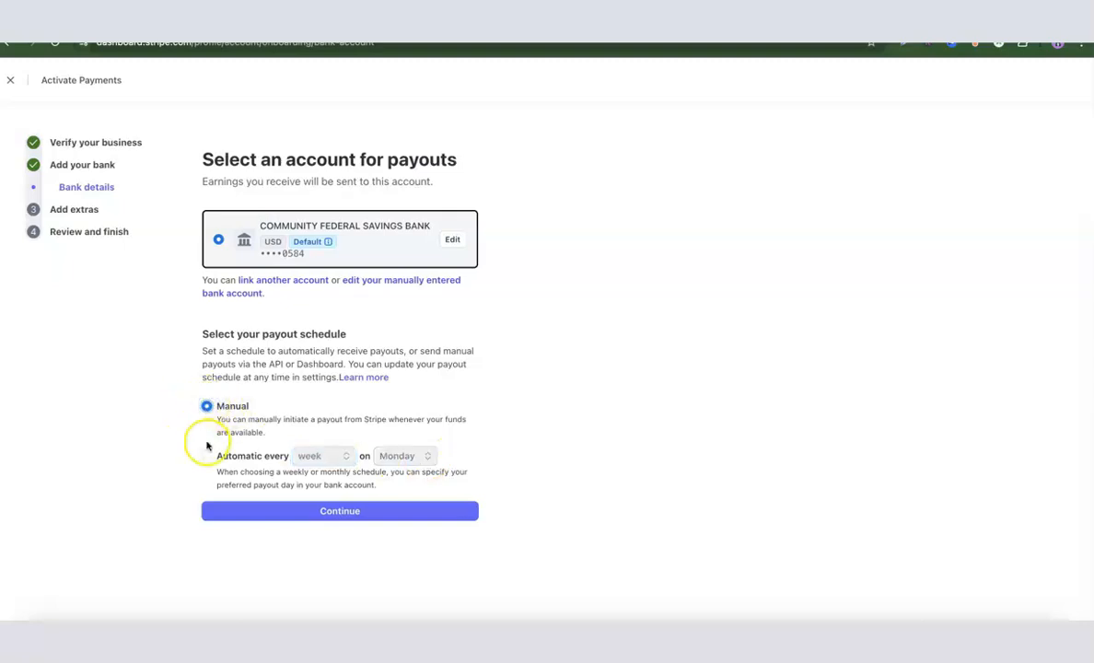
left_click(206, 456)
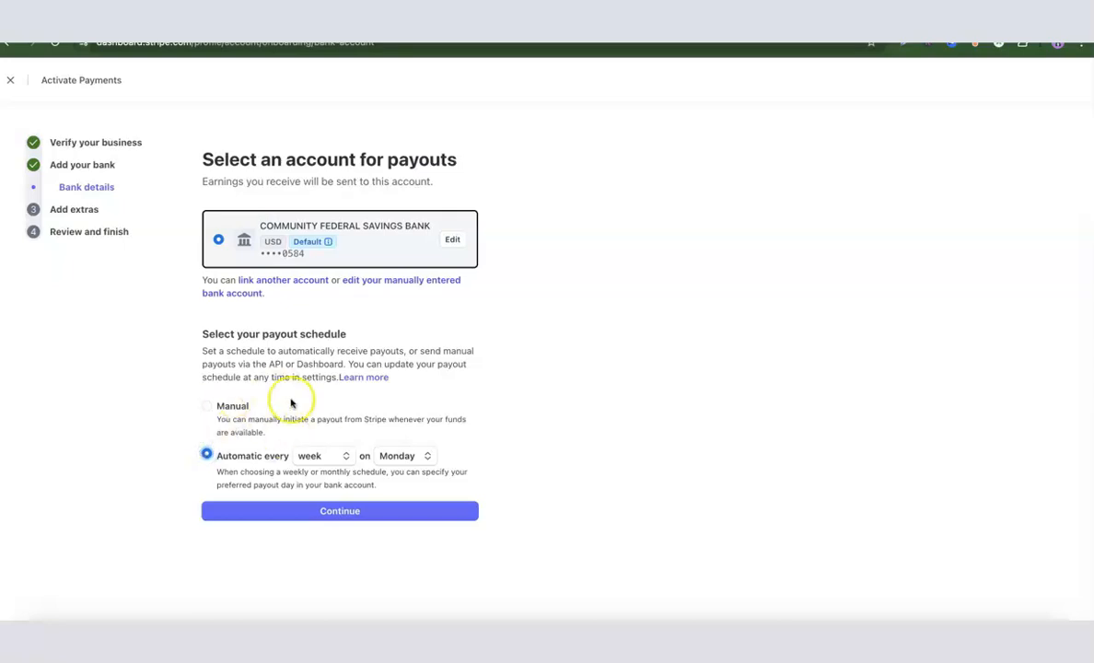
Confirm the payout account and schedule, and decline both optional extras, automated tax collection and Stripe Climate contributions.
left_click(331, 512)
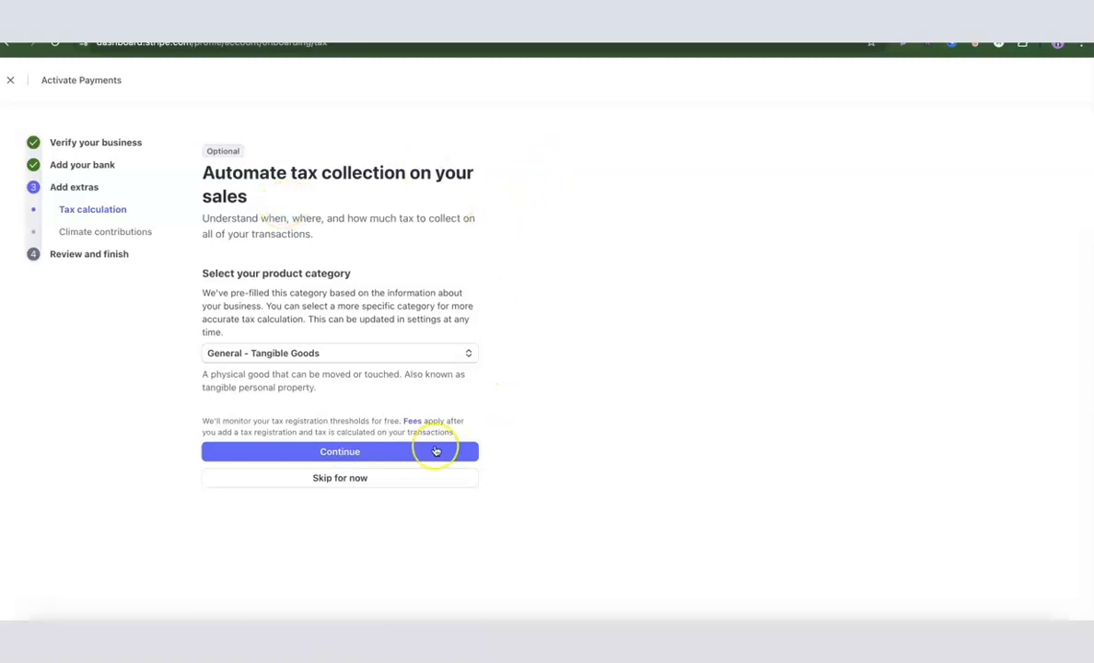
left_click(348, 487)
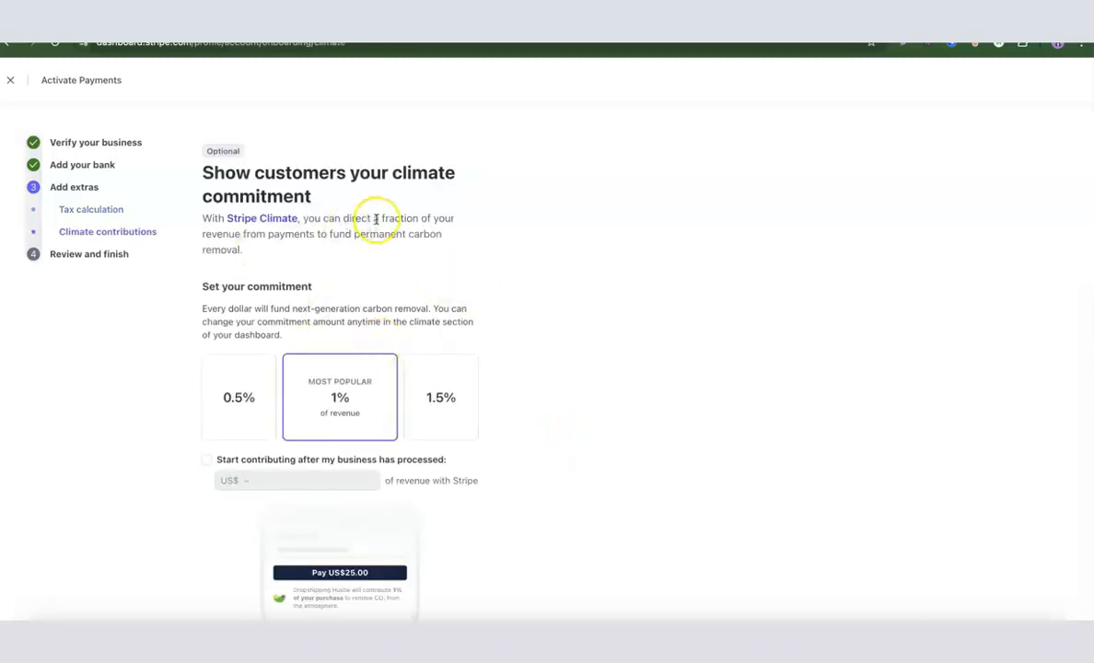
scroll(442, 217, "down", 3)
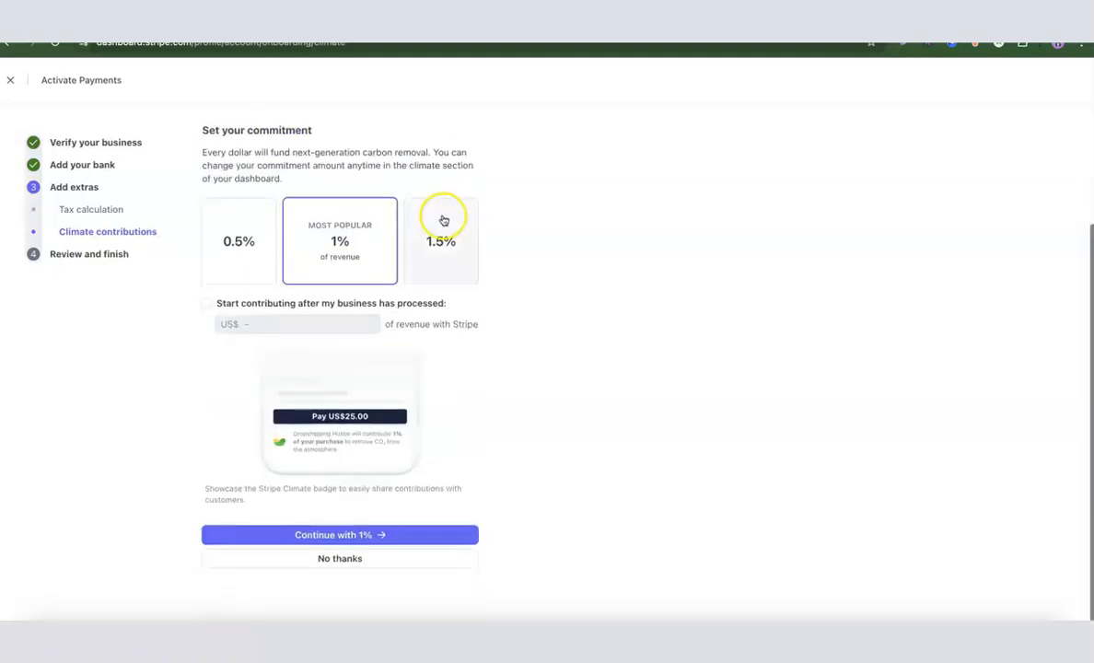
left_click(341, 560)
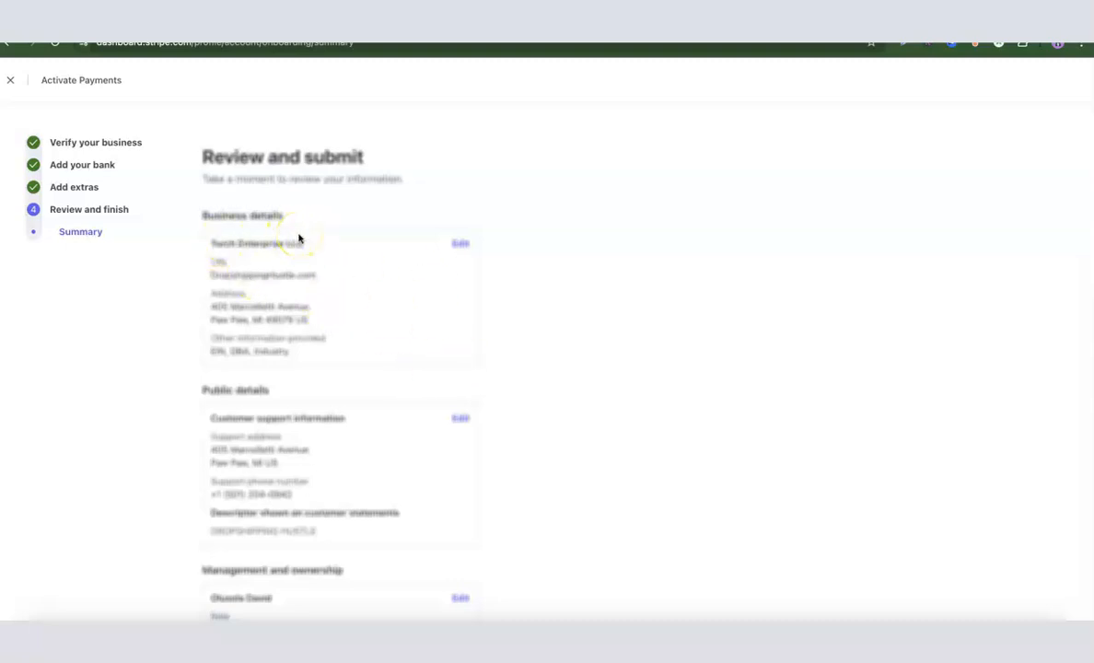
Review the activation summary, covering business and public details, management and ownership, payout details, two-step authentication, tax calculation and climate commitment.
scroll(298, 238, "down", 3)
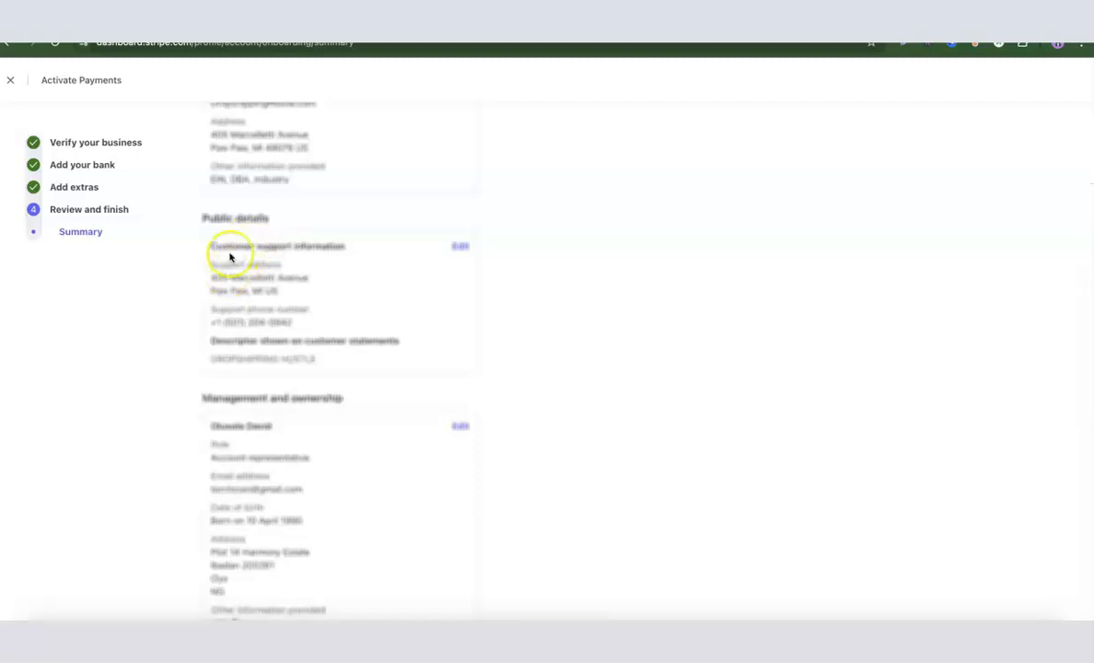
scroll(227, 267, "down", 2)
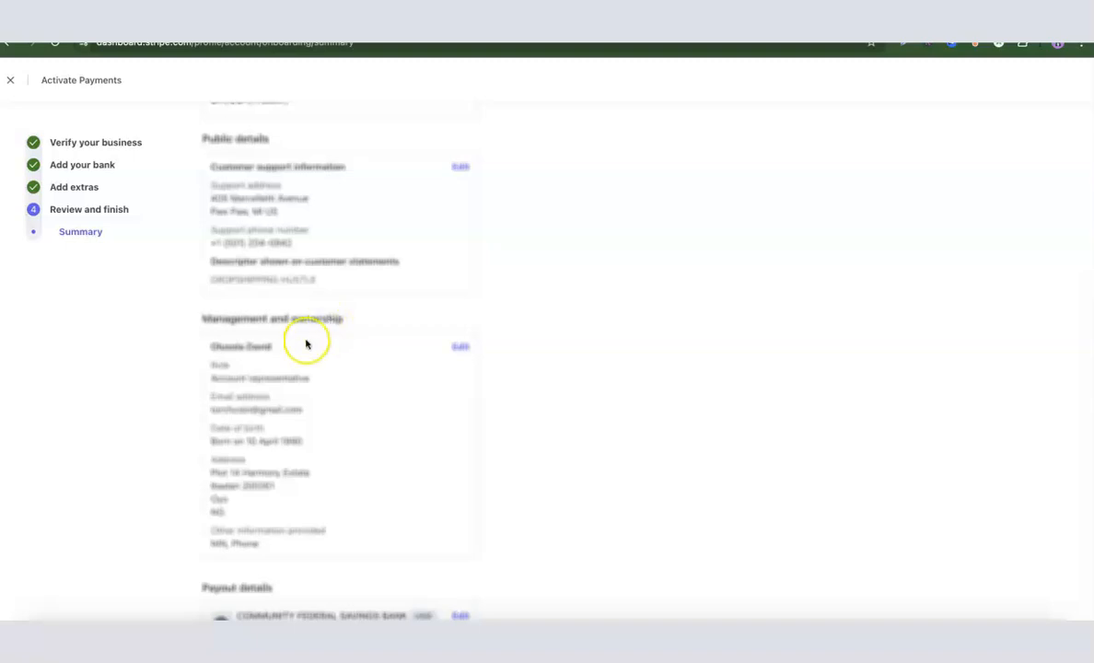
scroll(305, 312, "down", 3)
scroll(305, 313, "down", 1)
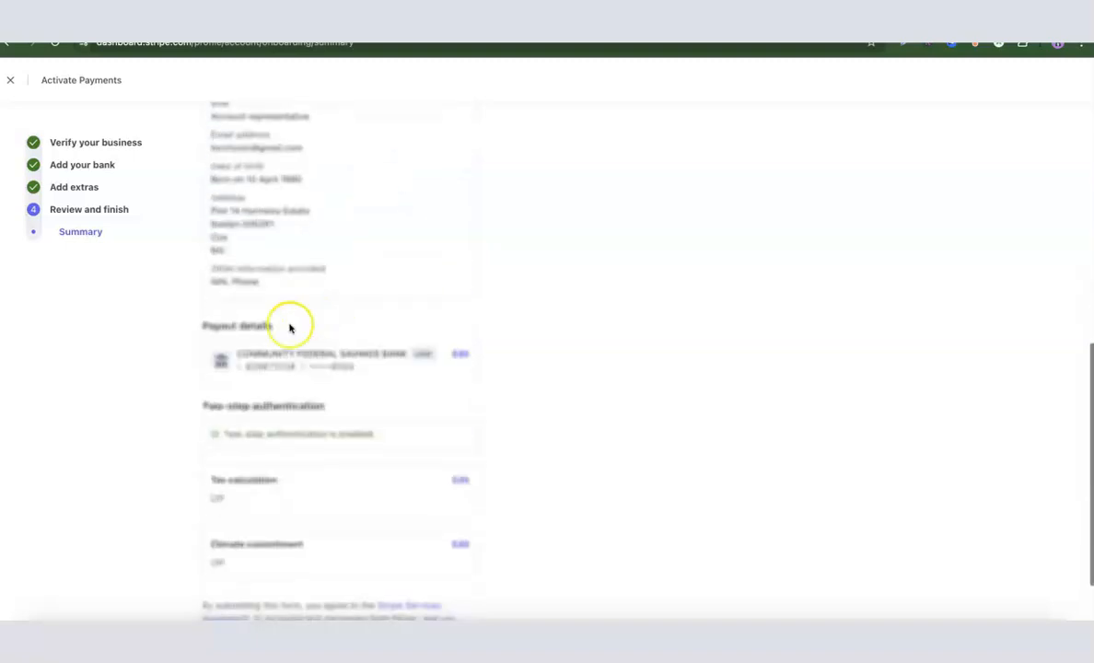
scroll(255, 336, "down", 1)
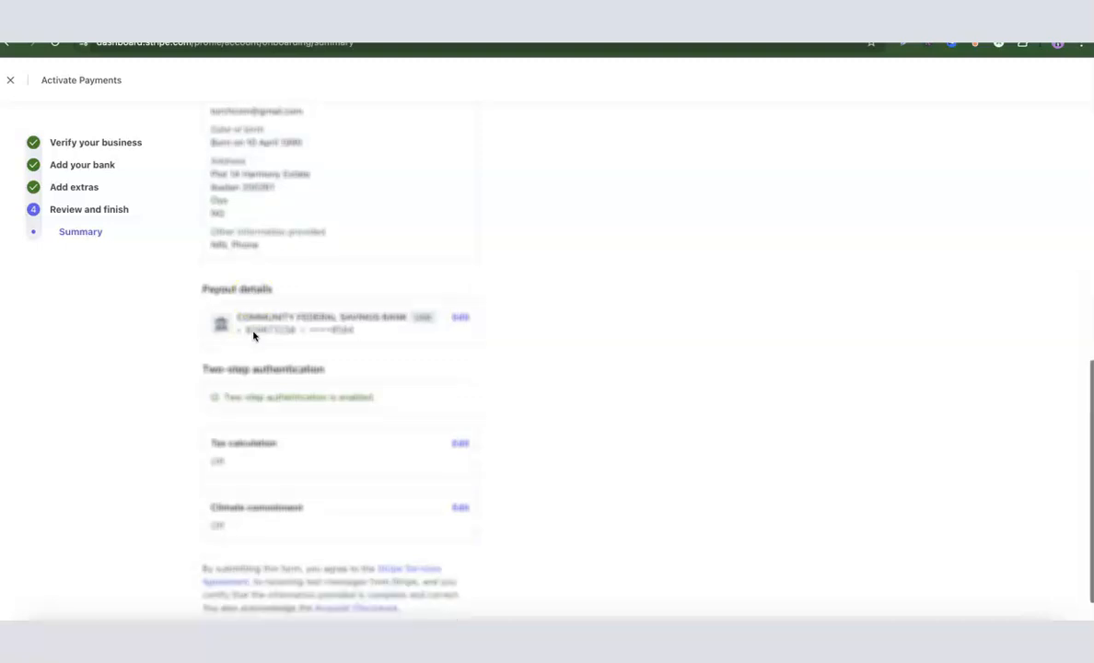